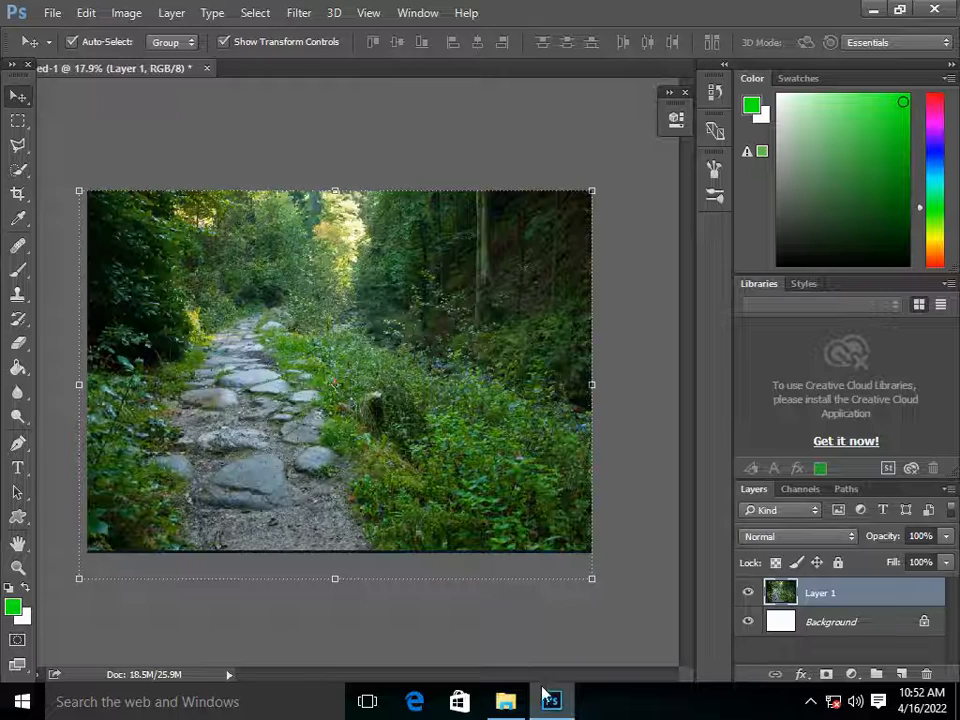
Step: Open the blush_22_by_faestock_d90a90o image from New folder (3) as a separate document in Photoshop
click(505, 701)
click(393, 157)
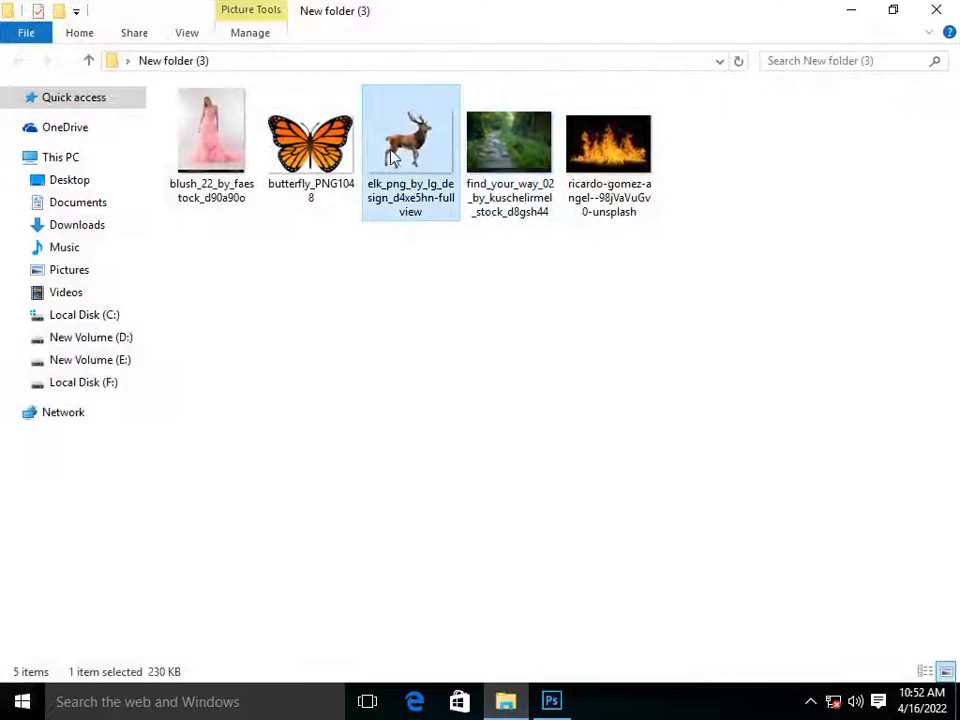
drag(210, 140, 377, 62)
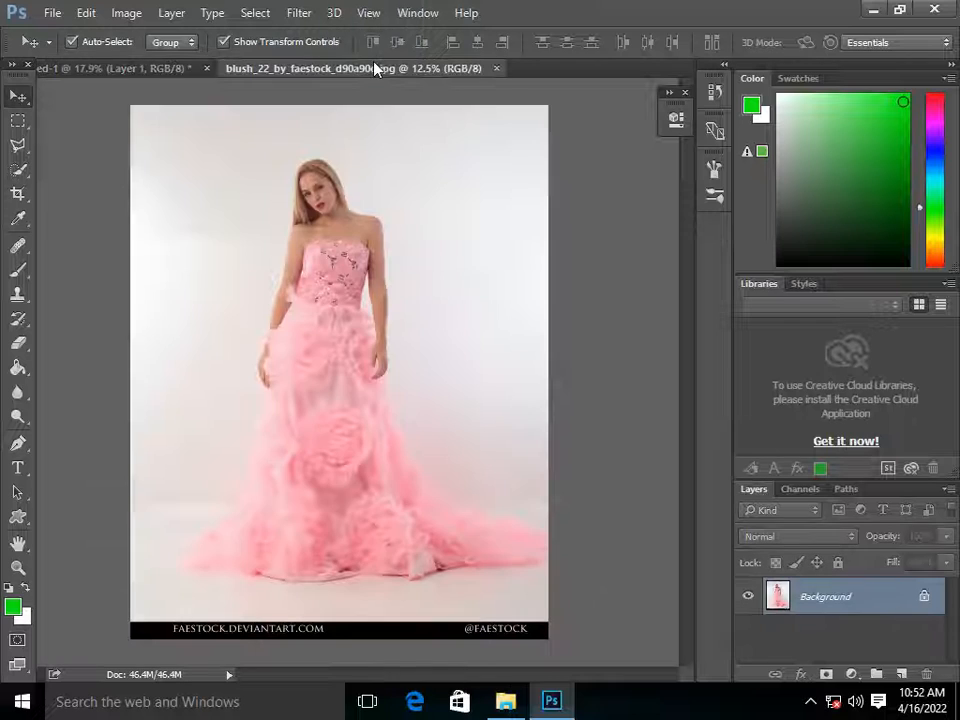
Step: Start a Pen tool path along the outer edge of the woman's forearm on the photo's left side
click(19, 448)
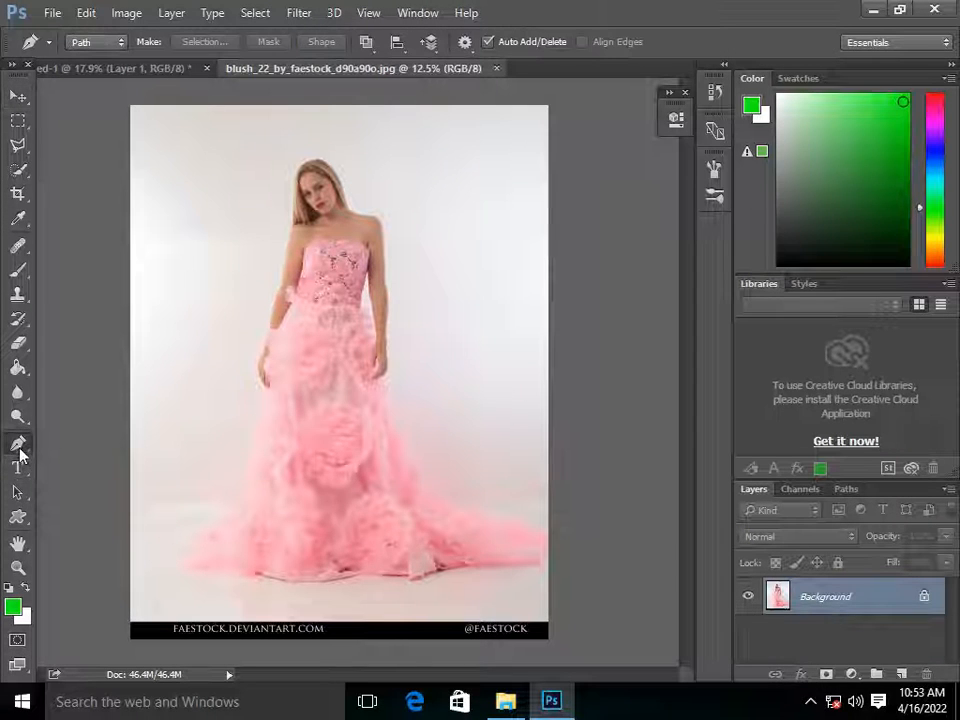
scroll(271, 314, up, 10)
click(260, 376)
drag(332, 132, 362, 96)
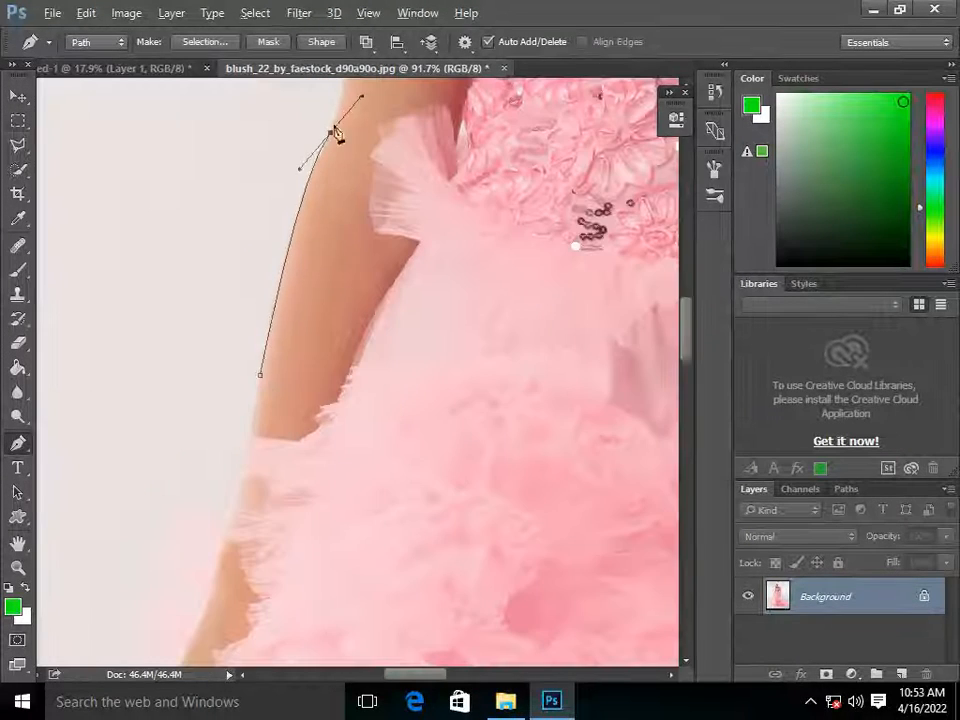
alt+click(332, 132)
drag(310, 160, 309, 340)
Step: Continue the path closely up the outer edge of the same arm towards the shoulder
click(347, 247)
click(352, 201)
click(358, 171)
click(366, 142)
click(369, 121)
scroll(371, 120, up, 3)
click(376, 222)
click(382, 172)
scroll(384, 172, up, 2)
click(389, 233)
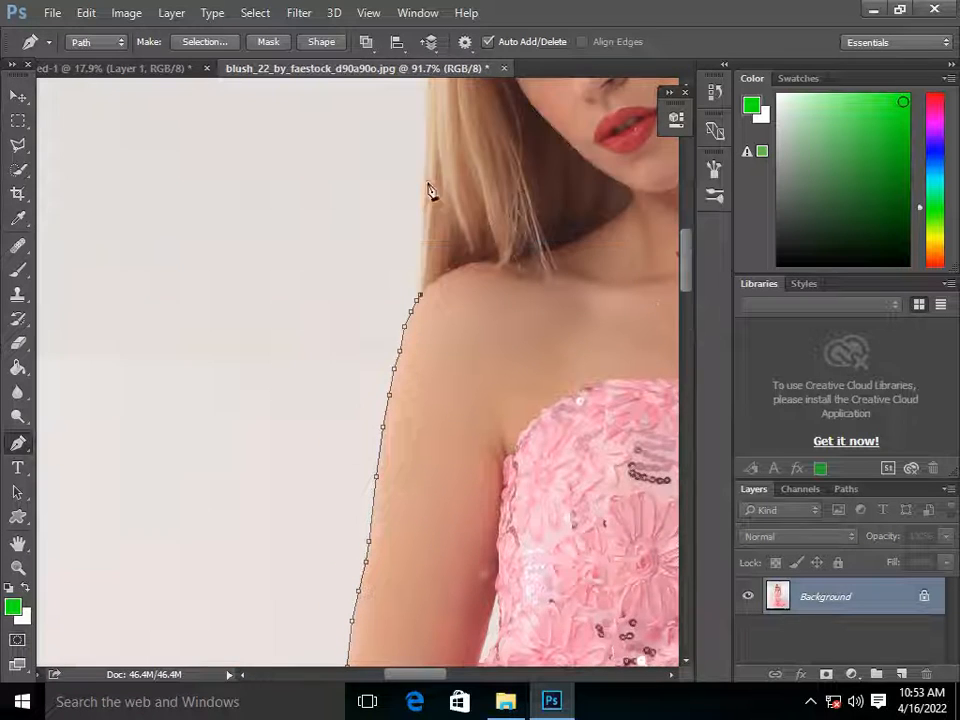
Step: Continue the path from the shoulder up the outer edge of the long hair beside the face
click(427, 131)
scroll(428, 132, up, 3)
click(428, 260)
scroll(429, 260, up, 2)
click(429, 325)
click(431, 299)
click(431, 271)
click(429, 243)
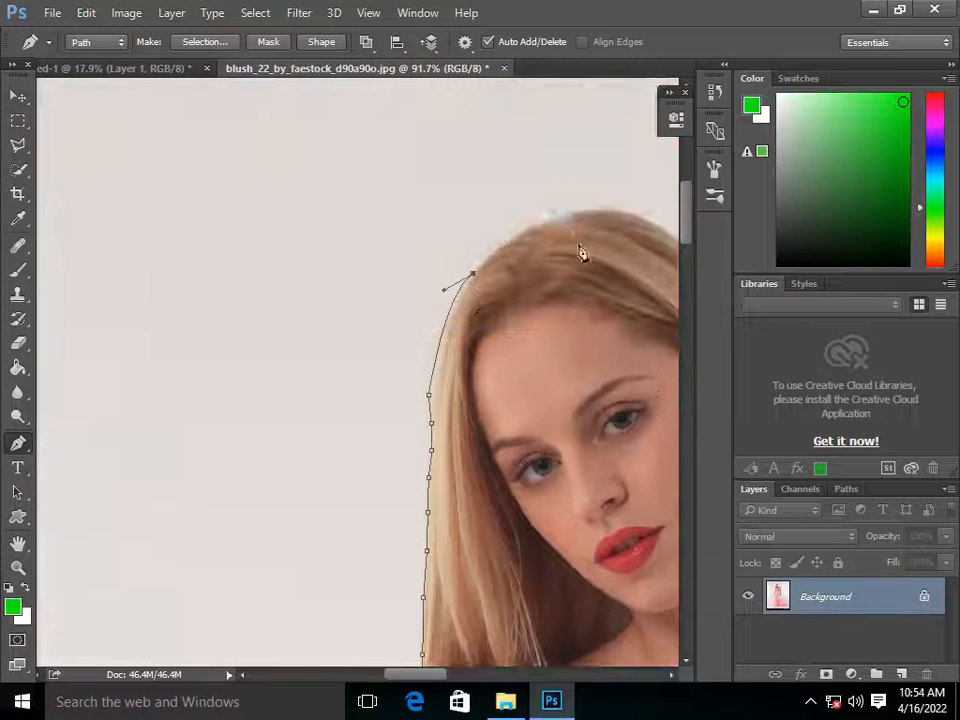
Step: Curve the path over the top of the head and down the hair on the opposite side
drag(643, 218, 667, 236)
alt+click(643, 218)
drag(643, 222, 439, 169)
drag(565, 304, 603, 403)
alt+click(565, 304)
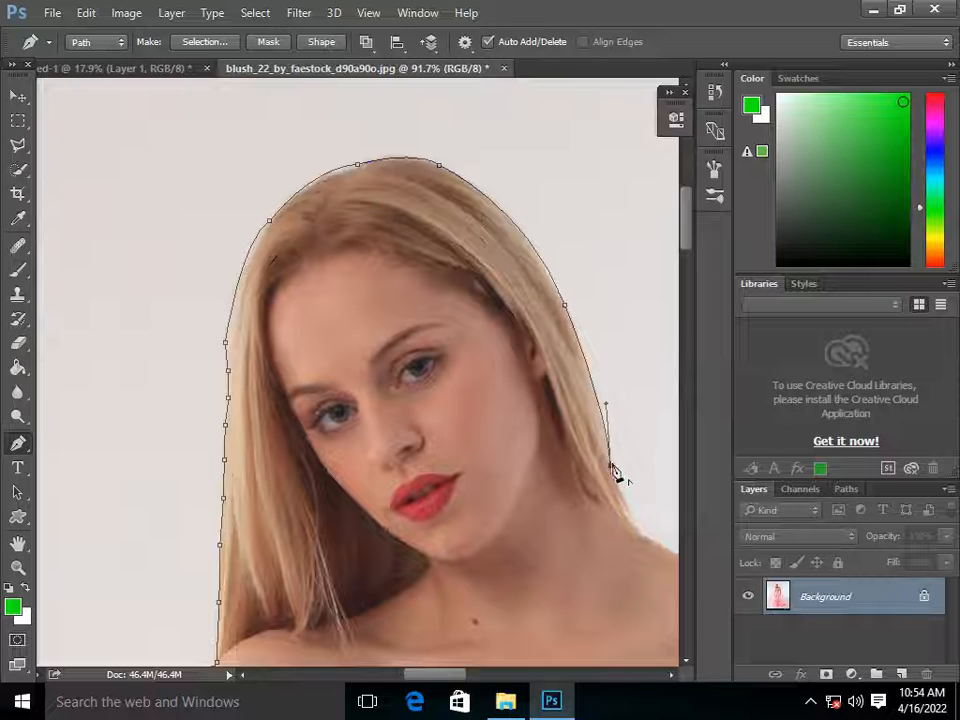
Step: Continue the path past the hair ends and around the neck and shoulder on the photo's right side
click(654, 541)
drag(657, 544, 372, 437)
click(390, 444)
click(421, 455)
scroll(600, 558, down, 6)
drag(600, 399, 604, 502)
alt+click(600, 399)
Step: Extend the path down the outer edge of the upper arm and elbow to the forearm
scroll(601, 422, down, 9)
click(613, 463)
scroll(615, 543, down, 7)
drag(631, 562, 609, 469)
scroll(615, 649, down, 8)
alt+click(630, 314)
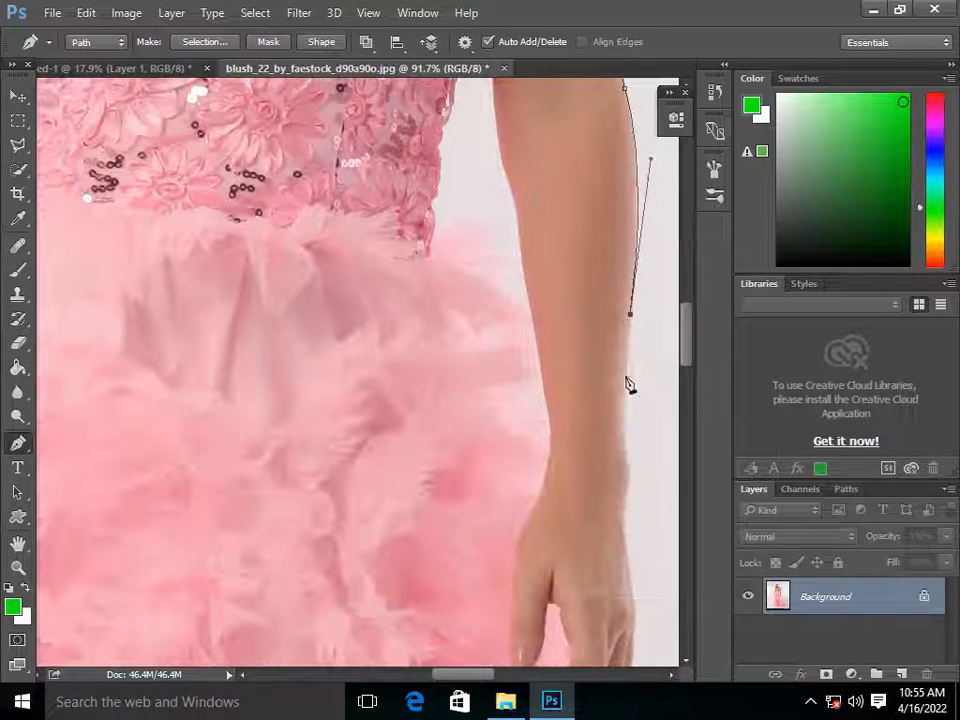
Step: Trace the path along the wrist and the outer edge of the hand to the fingertips
click(623, 516)
click(628, 560)
scroll(629, 563, down, 7)
click(634, 389)
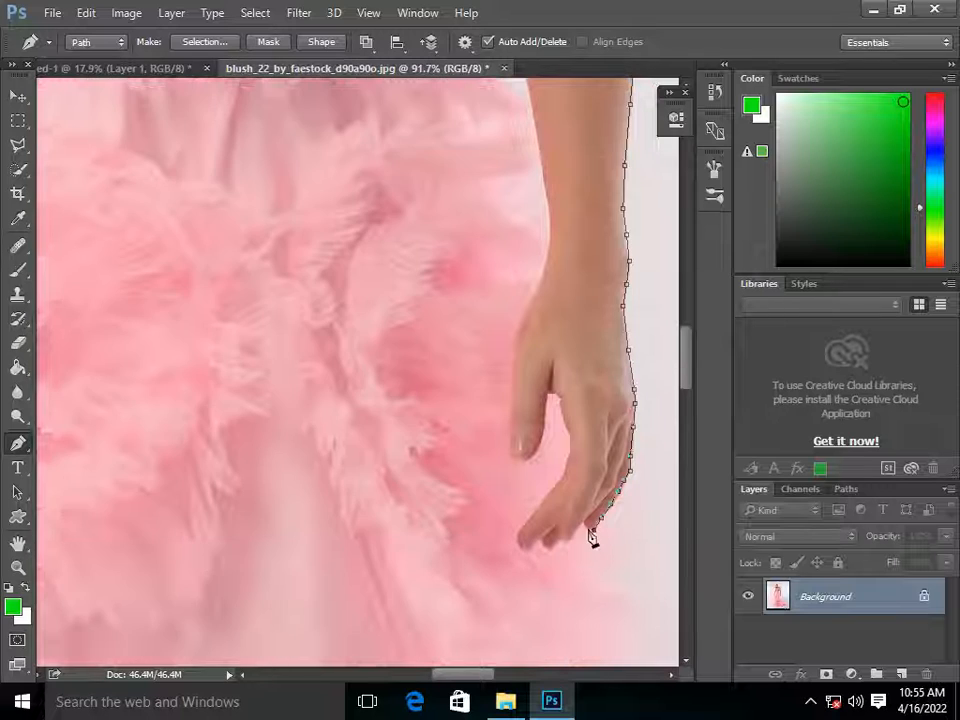
Step: Continue the path down the skirt, around the train and along the hem of the dress
scroll(572, 546, up, 4)
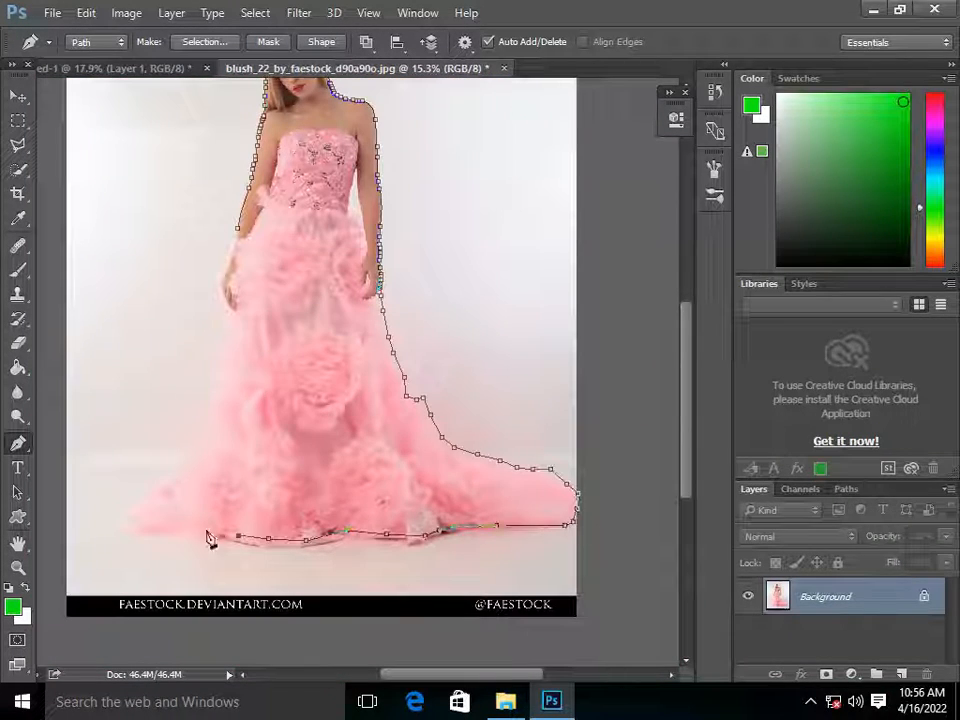
click(207, 533)
click(137, 521)
Step: Trace the path up the remaining skirt side and around the second hand, back towards the forearm starting point
scroll(227, 322, up, 6)
click(216, 317)
click(216, 287)
click(209, 185)
scroll(211, 188, up, 5)
click(240, 271)
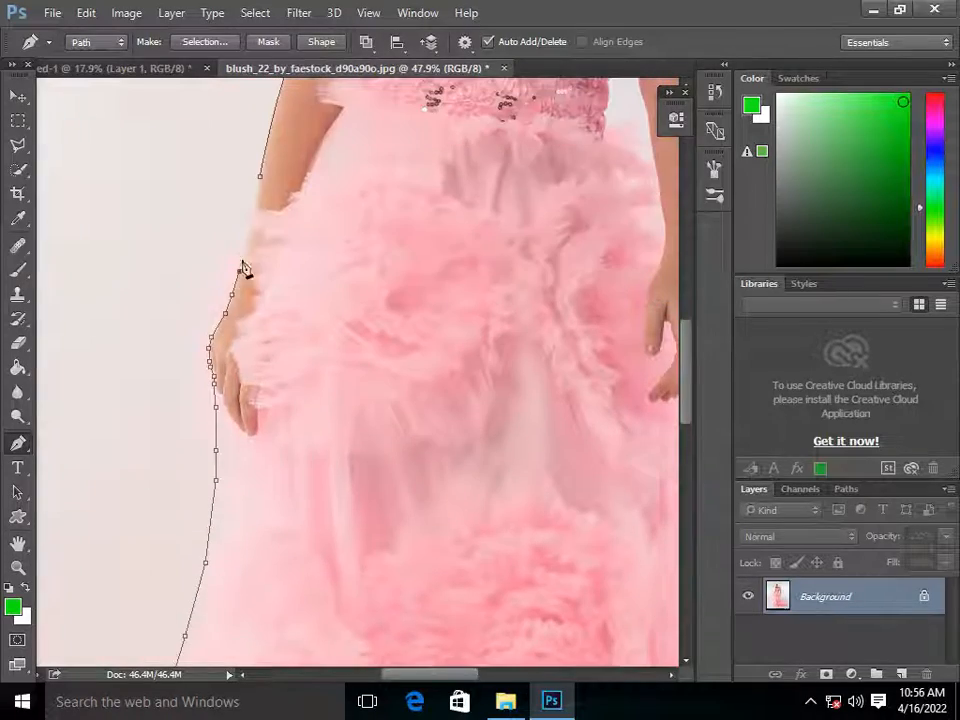
scroll(326, 274, down, 4)
Step: Convert the path to a selection and bring the cut-out woman into the forest document as a new layer
key(ctrl+Return)
key(l)
scroll(381, 279, down, 2)
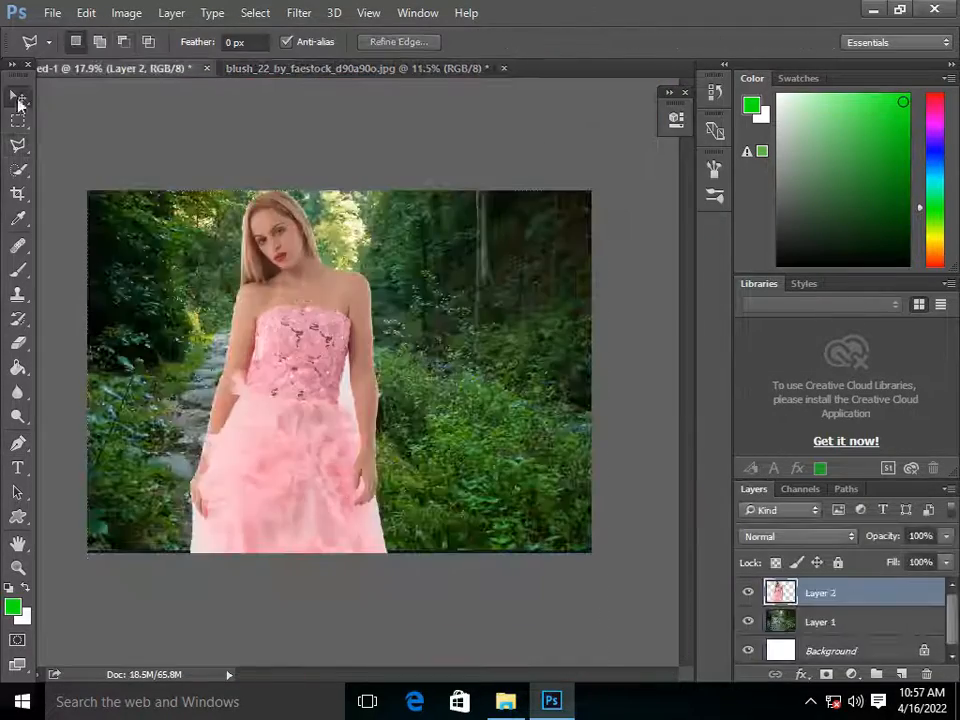
click(20, 103)
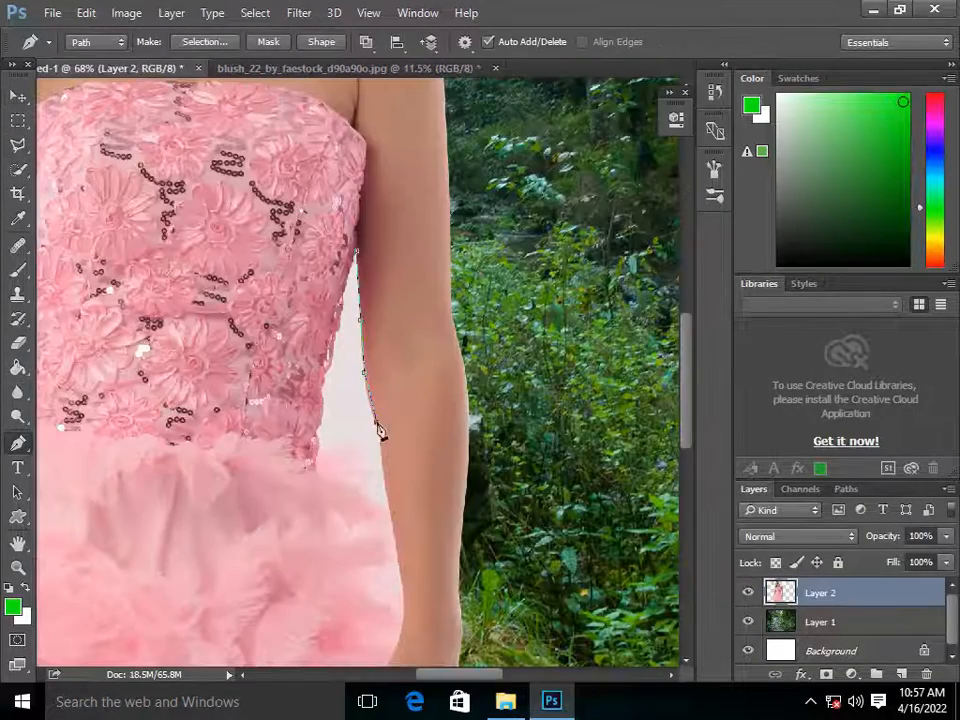
Step: Trace a Pen path around the white gap between the bodice and the arm on the photo's right side
click(387, 500)
click(373, 486)
click(354, 468)
click(327, 453)
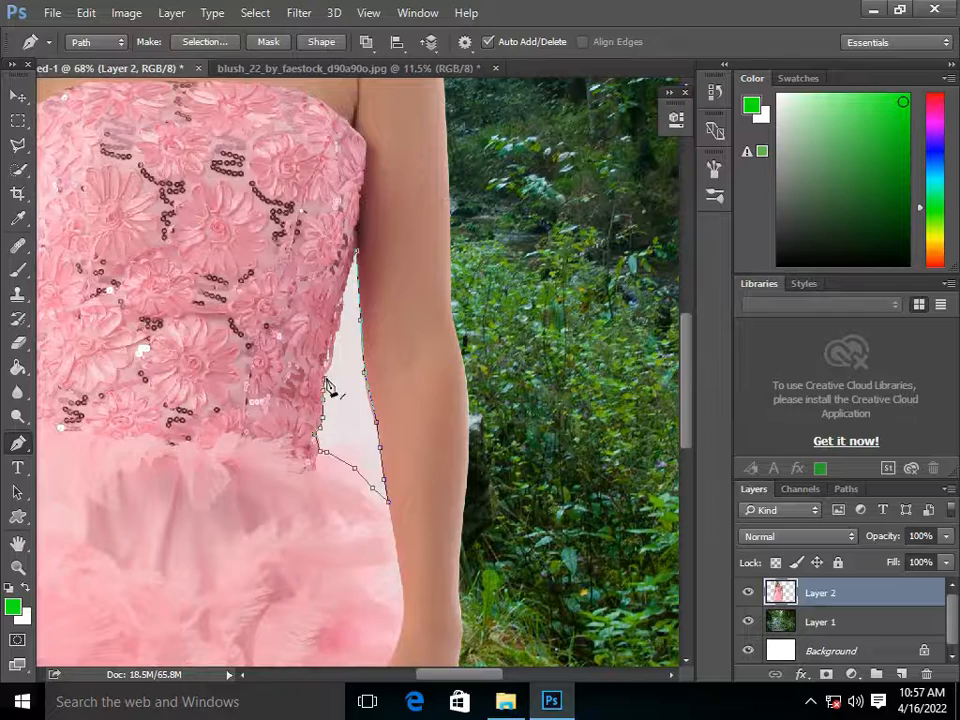
Step: Turn the gap path into a selection with a feather radius of 0 pixels, delete its contents and deselect
right_click(358, 252)
click(434, 296)
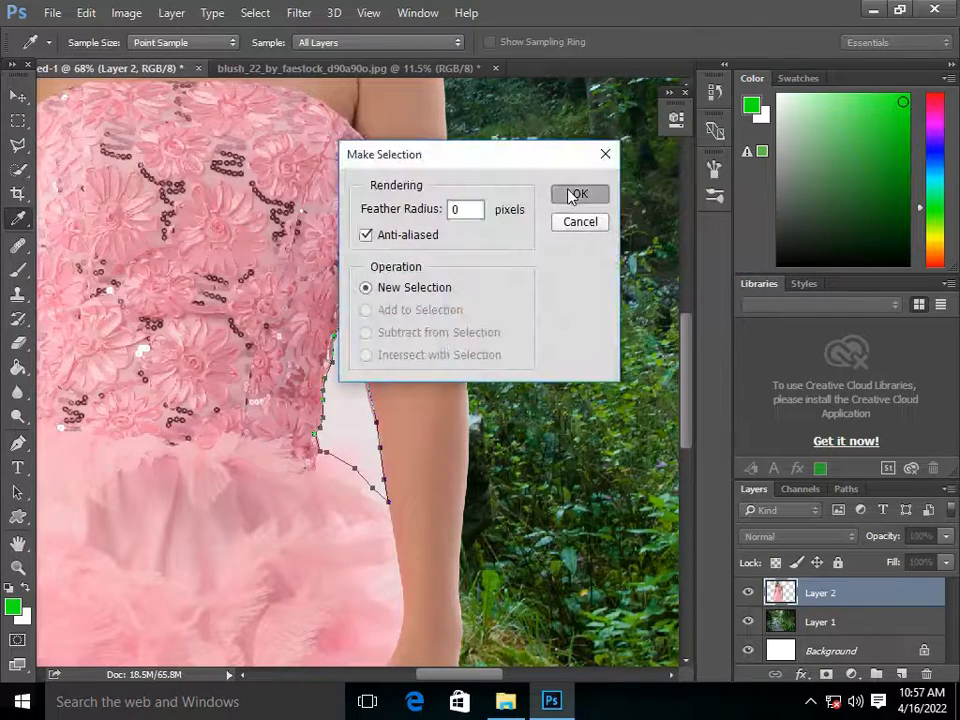
click(576, 196)
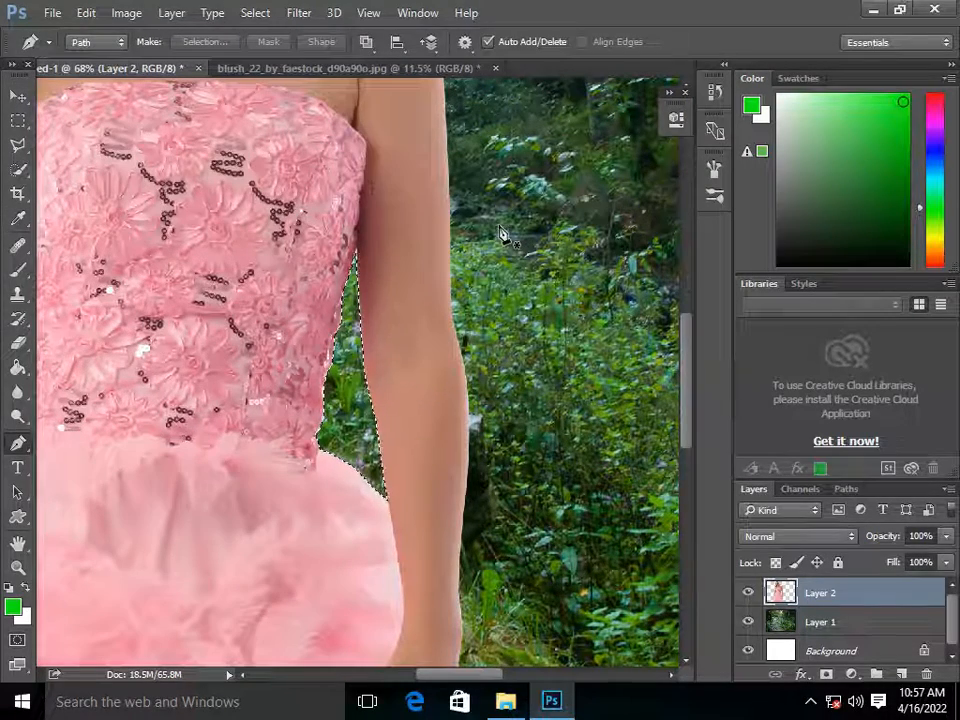
key(ctrl+d)
Step: Trace a Pen path around the small white gap between the bodice and the arm on the photo's left side
drag(249, 307, 553, 289)
drag(358, 201, 358, 261)
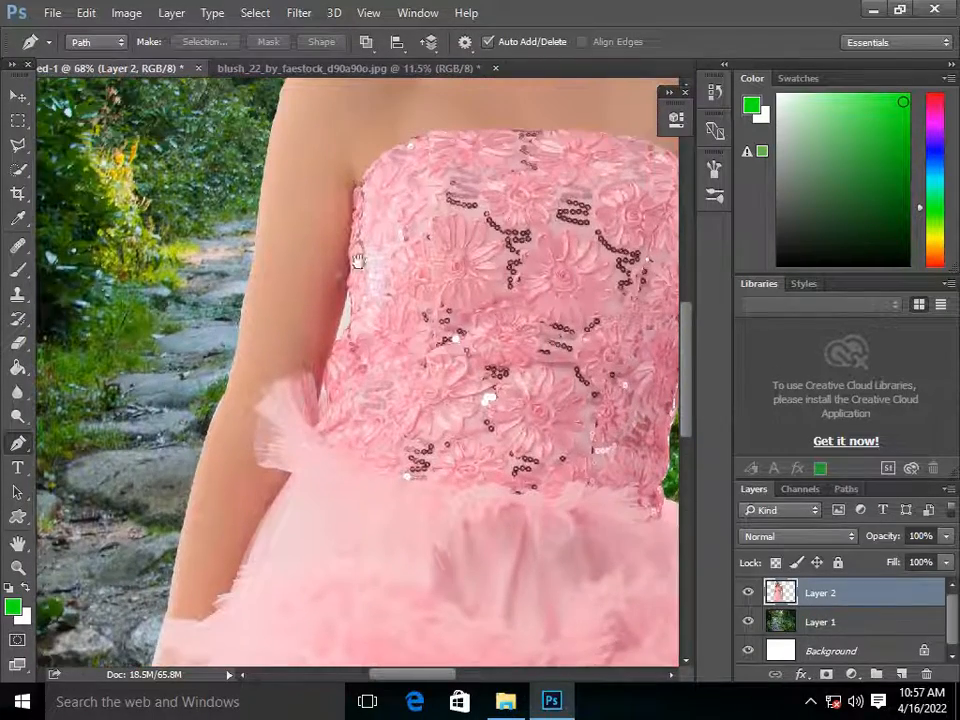
scroll(349, 305, up, 5)
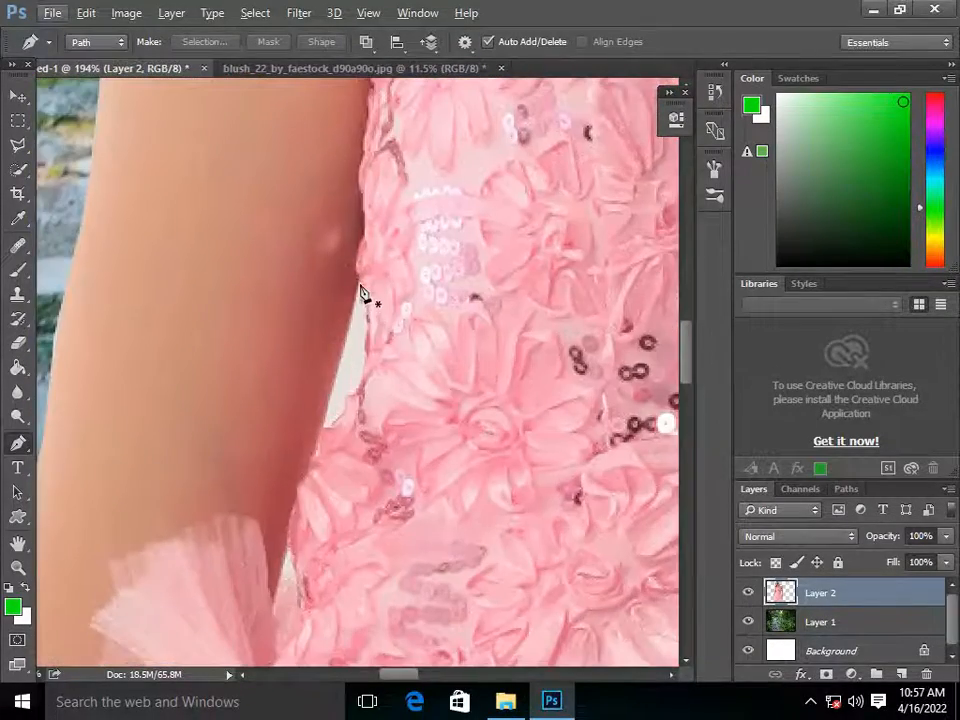
click(360, 287)
click(370, 331)
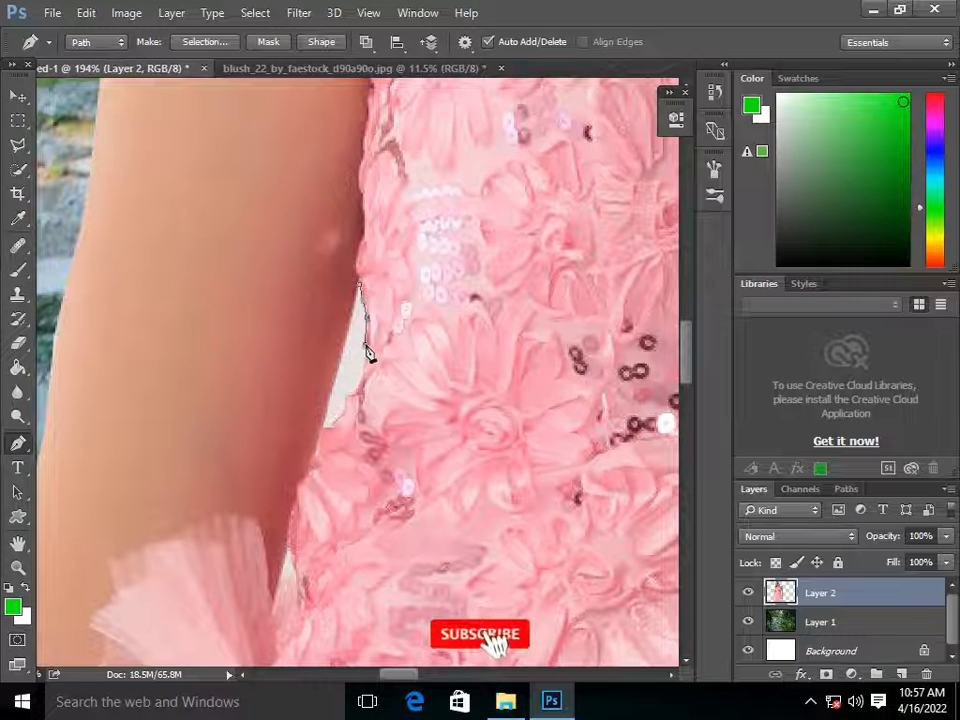
click(342, 411)
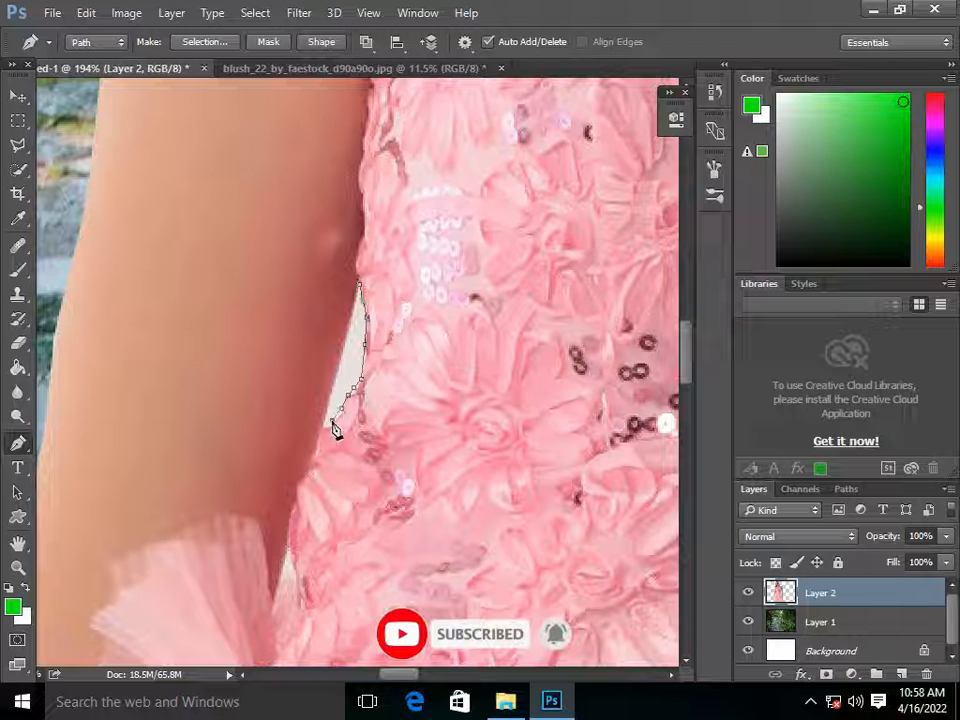
Step: Convert the small gap's path into a selection and delete the white area inside it
right_click(360, 302)
click(420, 296)
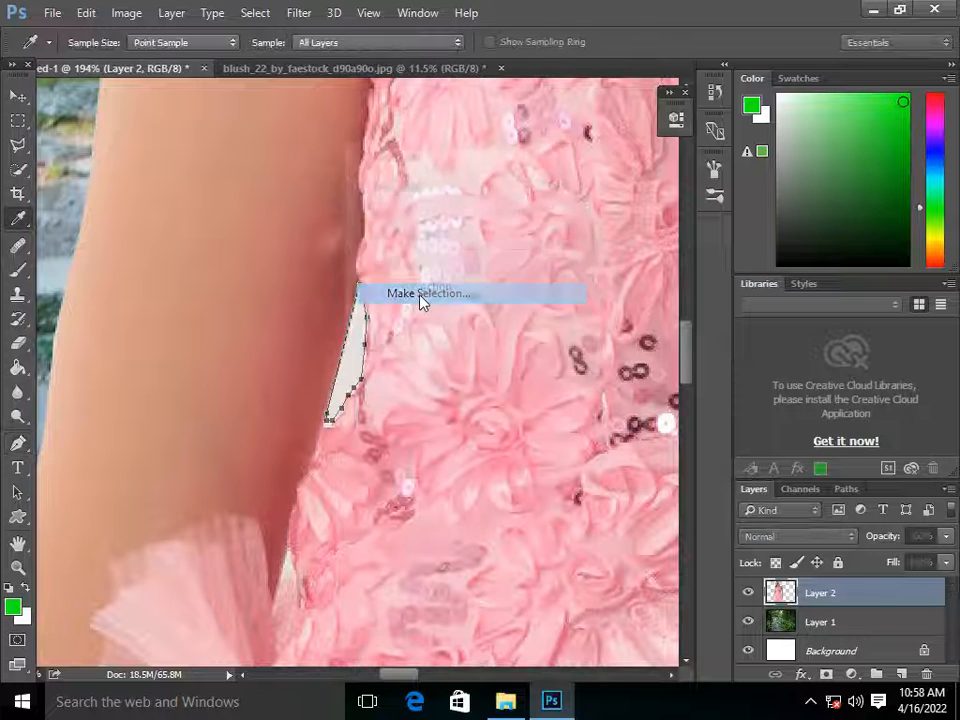
click(570, 195)
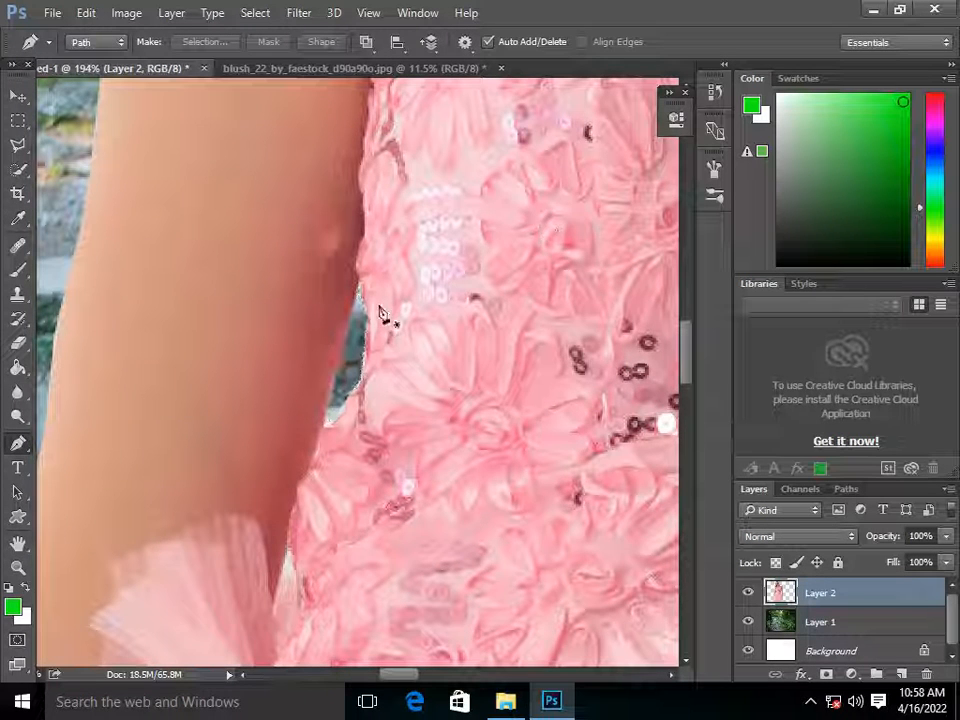
Step: Scale the woman layer to 53.72% and place her in the middle of the forest scene beside the stone path
scroll(353, 411, down, 8)
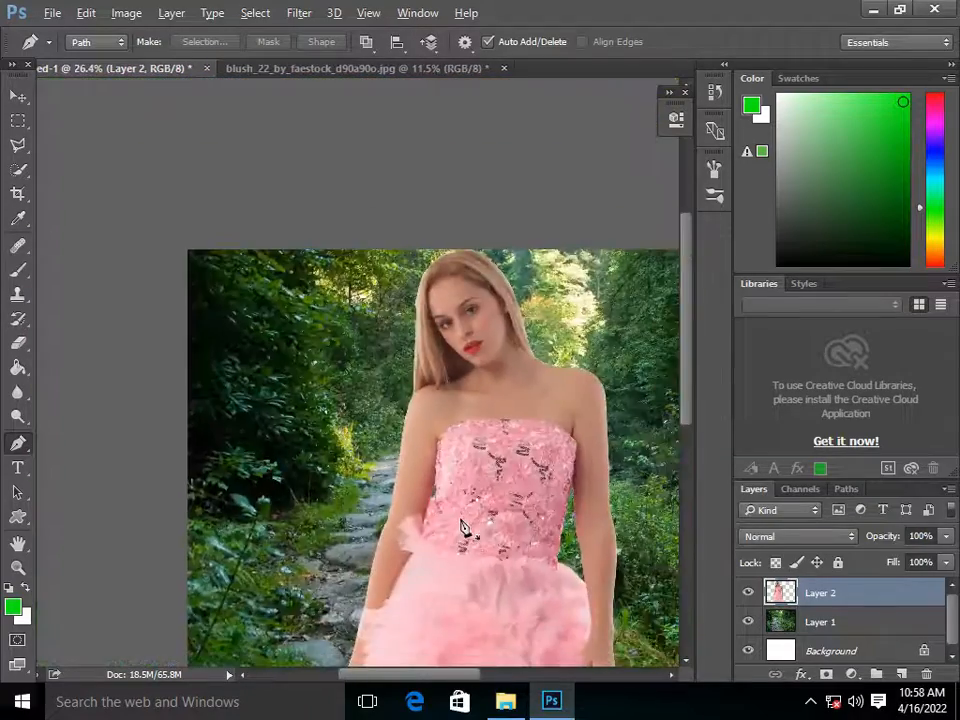
scroll(464, 530, down, 2)
scroll(322, 497, up, 1)
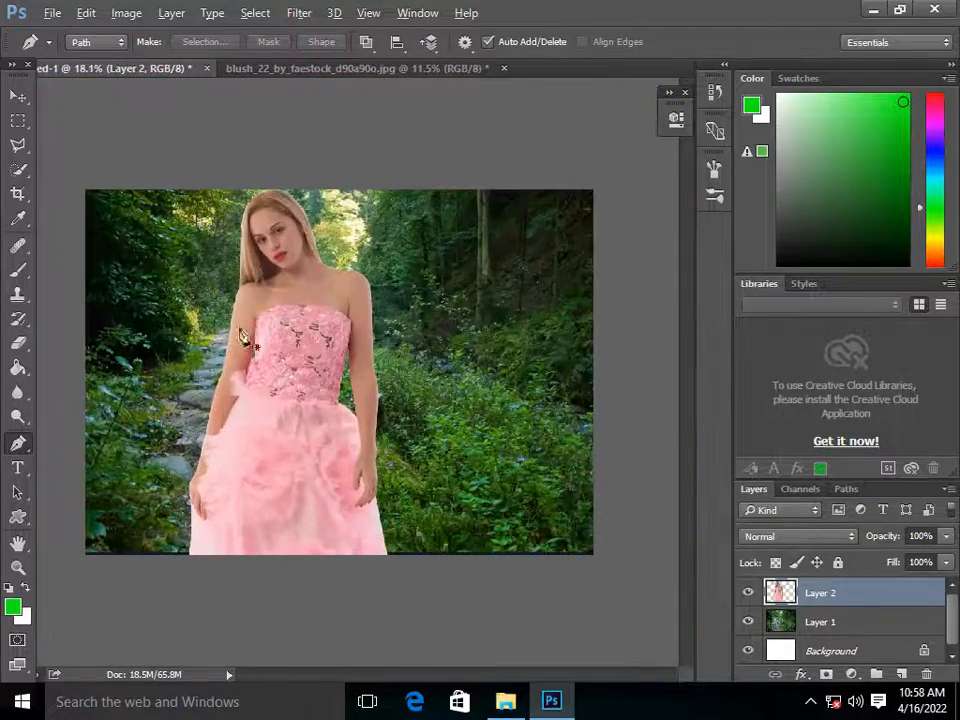
click(18, 96)
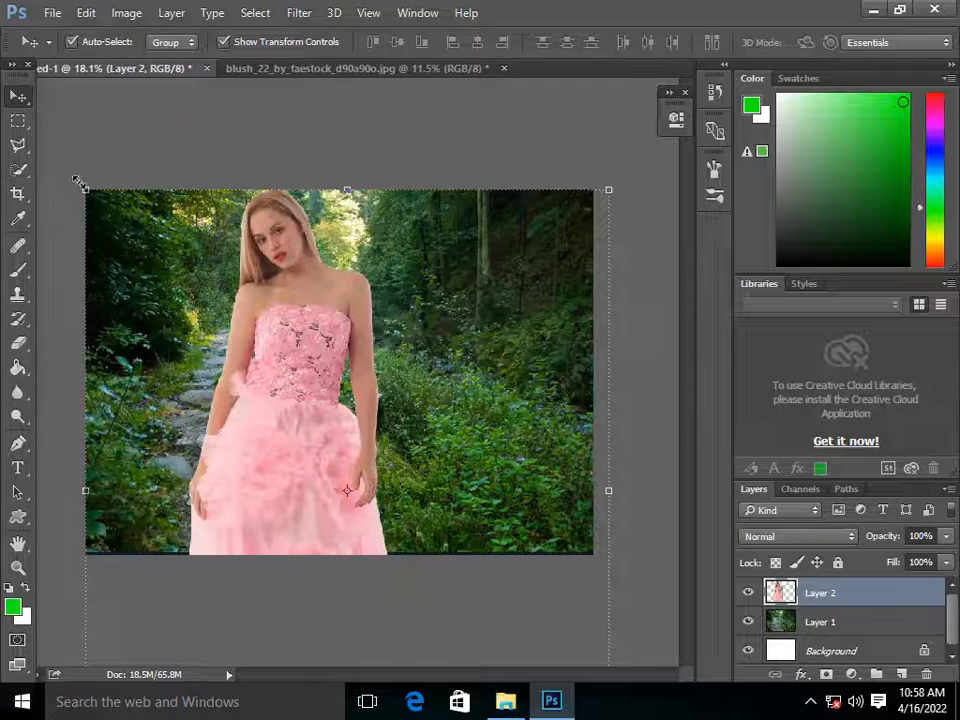
drag(80, 184, 290, 480)
drag(429, 542, 318, 319)
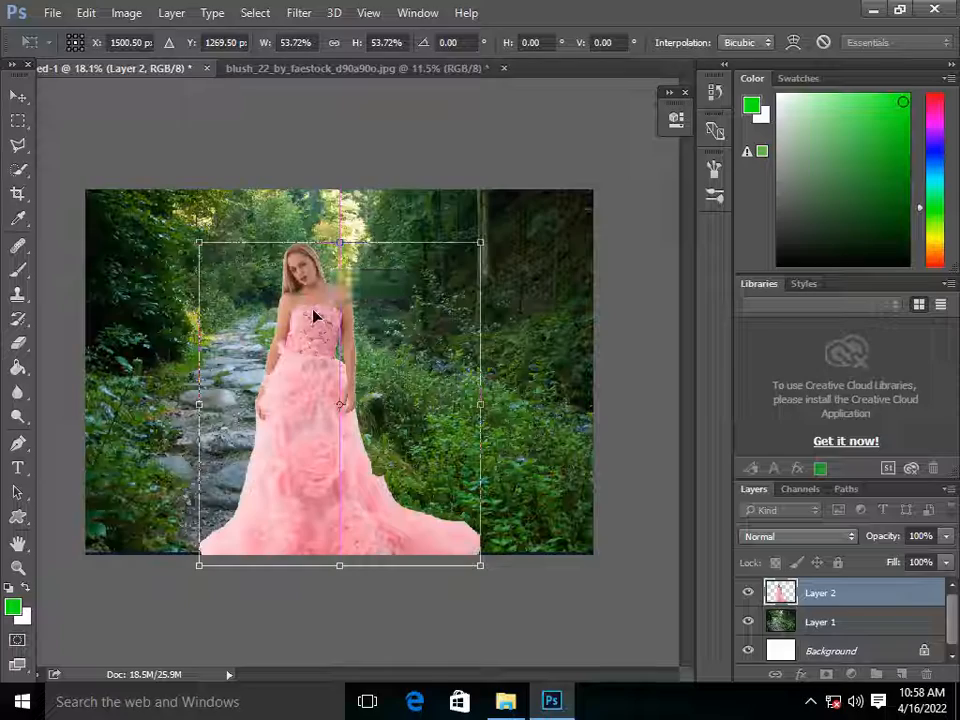
key(Return)
Step: Erase the light fringe along the top of the woman's hair using a size 16 Eraser at 90% opacity
scroll(313, 316, up, 6)
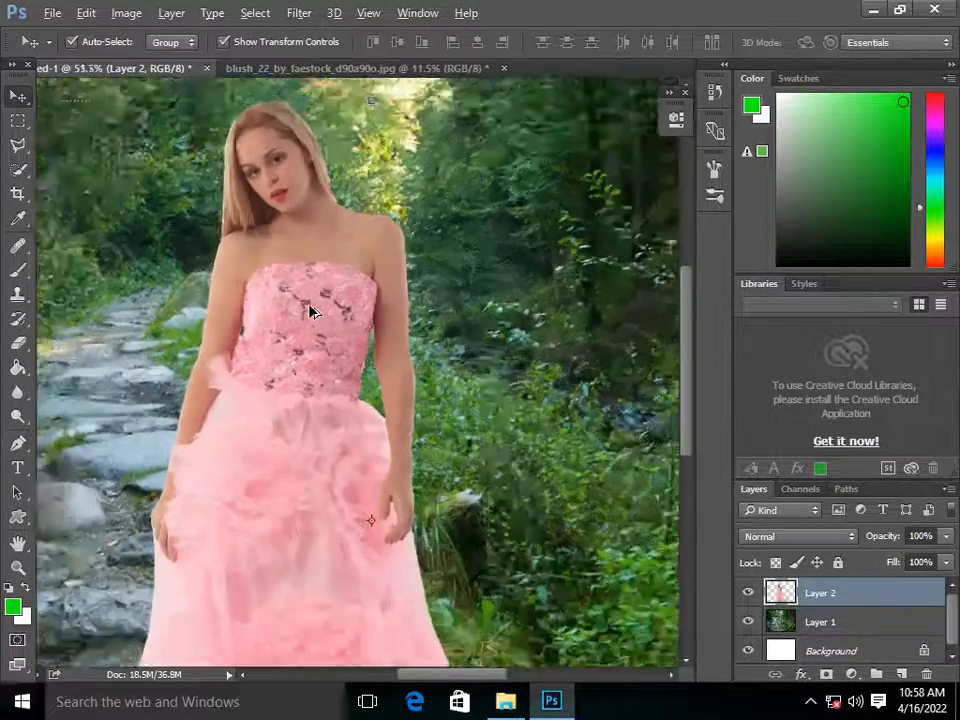
scroll(293, 230, up, 6)
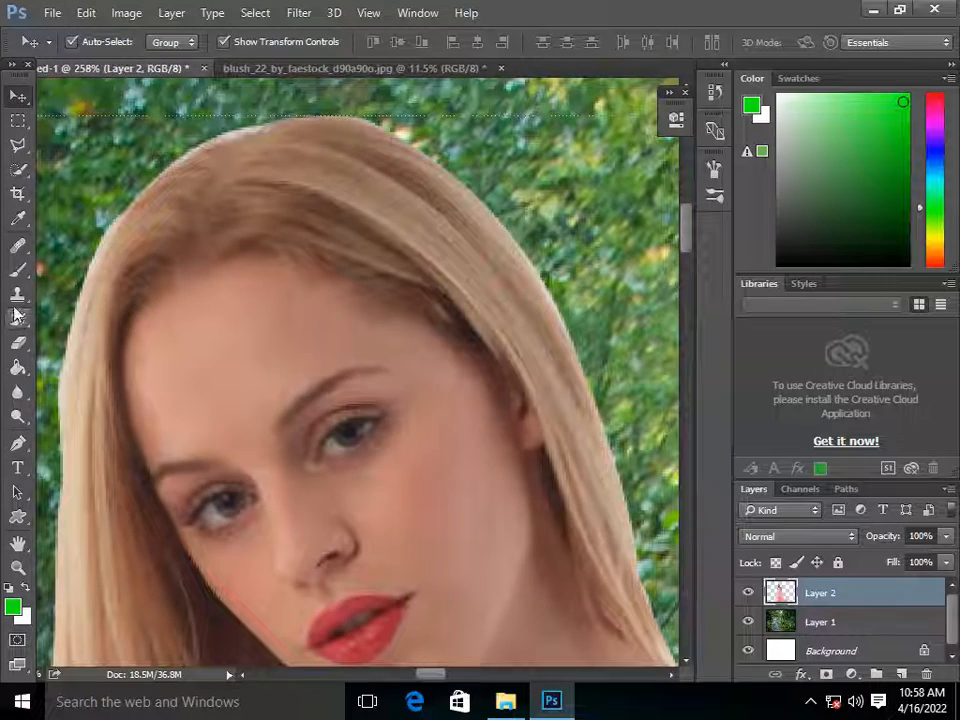
click(18, 343)
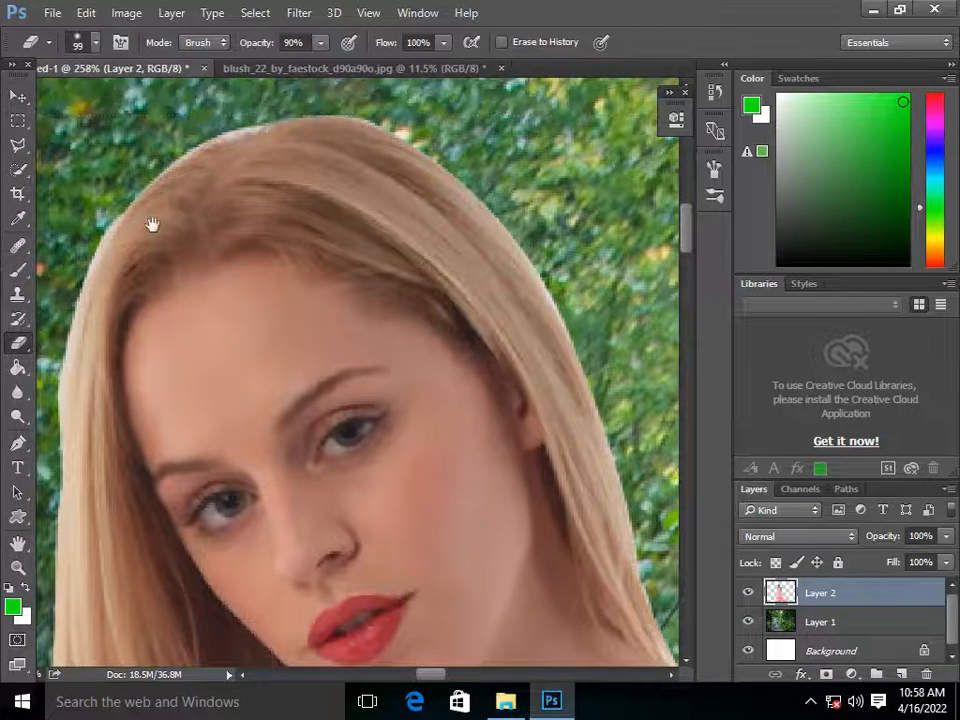
drag(152, 225, 312, 340)
drag(349, 219, 237, 236)
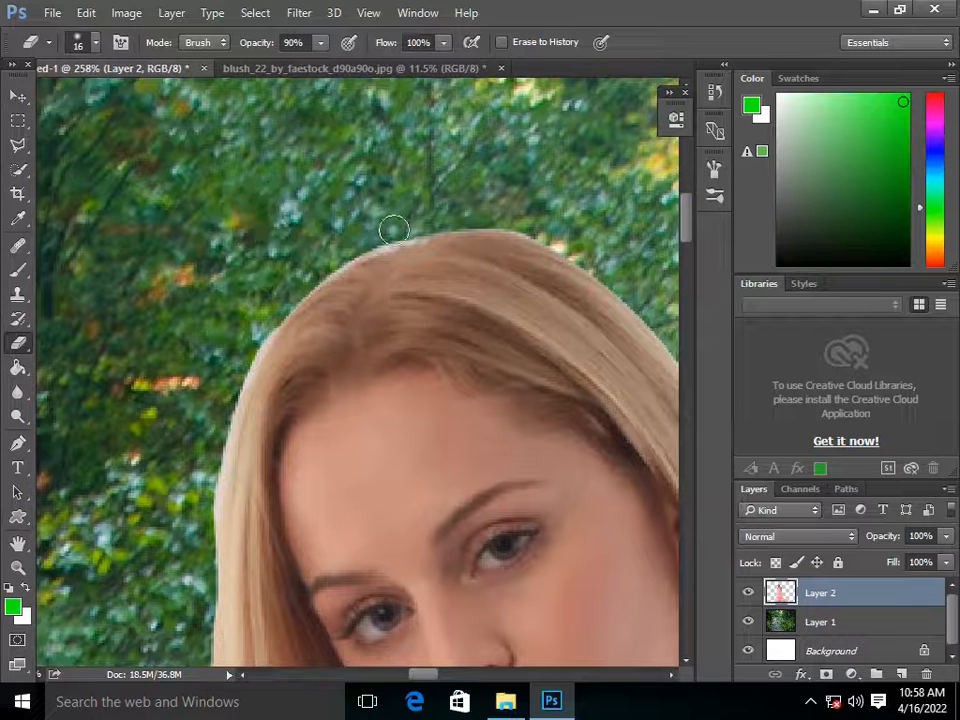
drag(394, 230, 357, 239)
scroll(270, 370, down, 5)
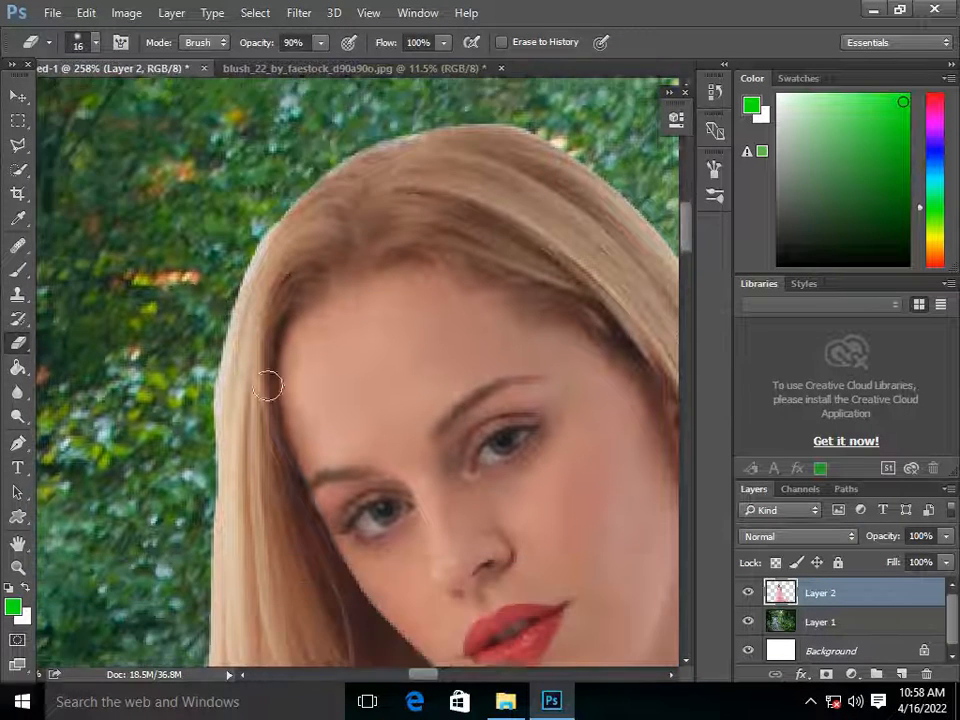
scroll(194, 486, down, 6)
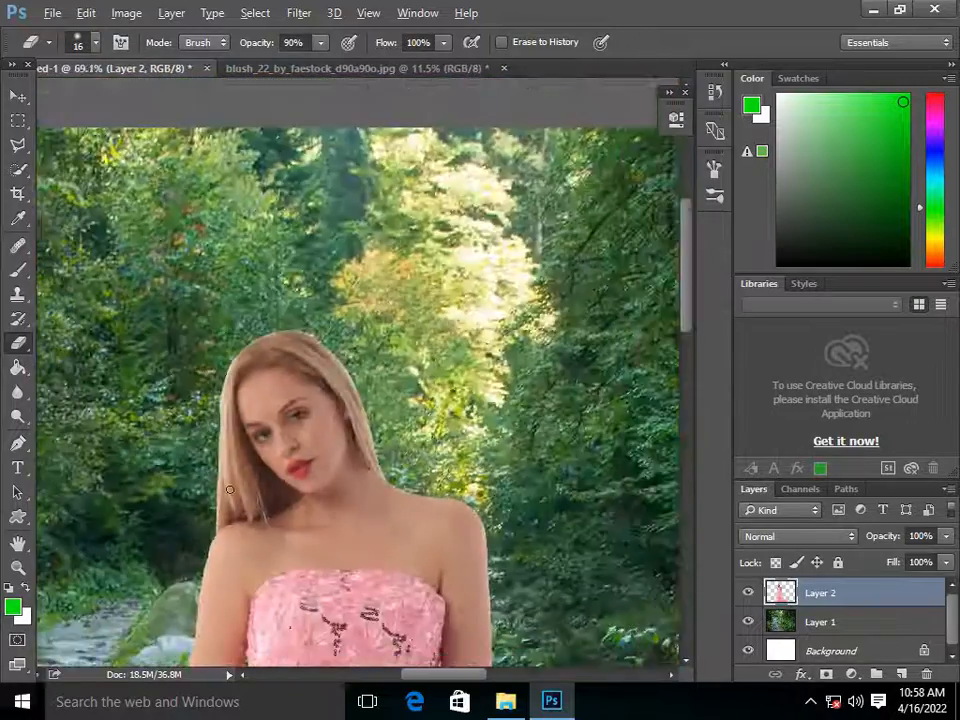
scroll(271, 551, down, 2)
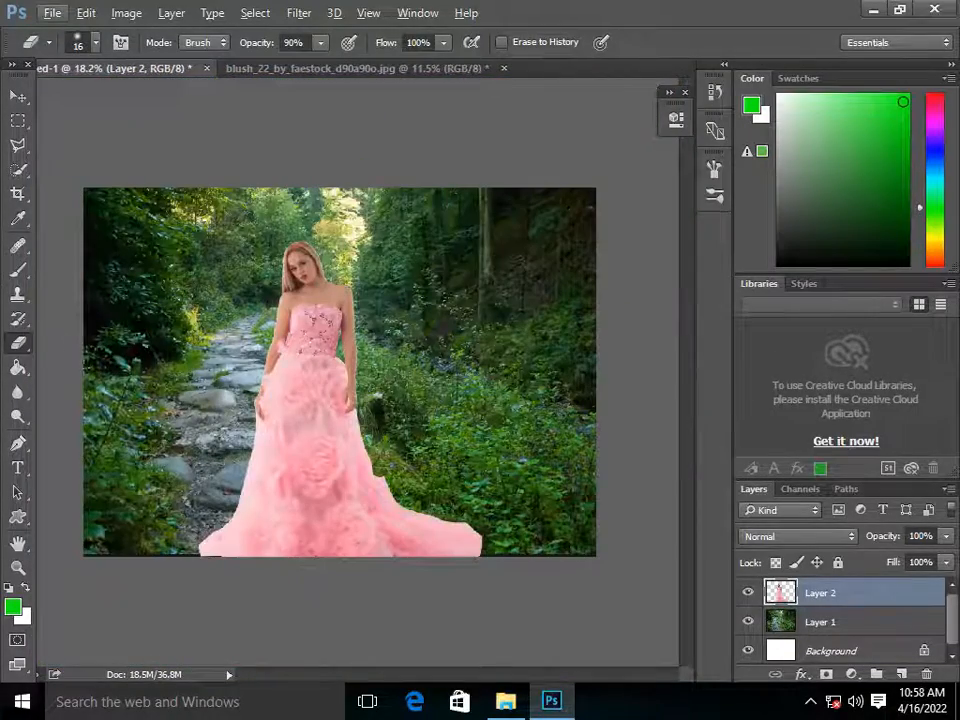
Step: Select the entire pink dress, from the bodice down to the train, with the Quick Selection tool
click(18, 247)
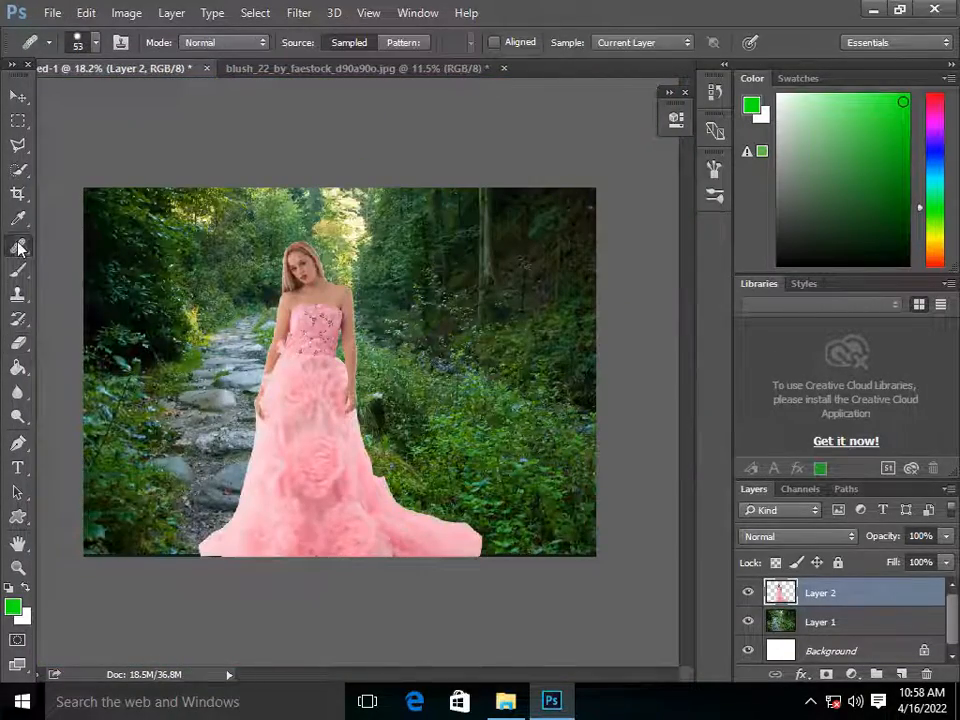
click(18, 171)
scroll(335, 333, up, 4)
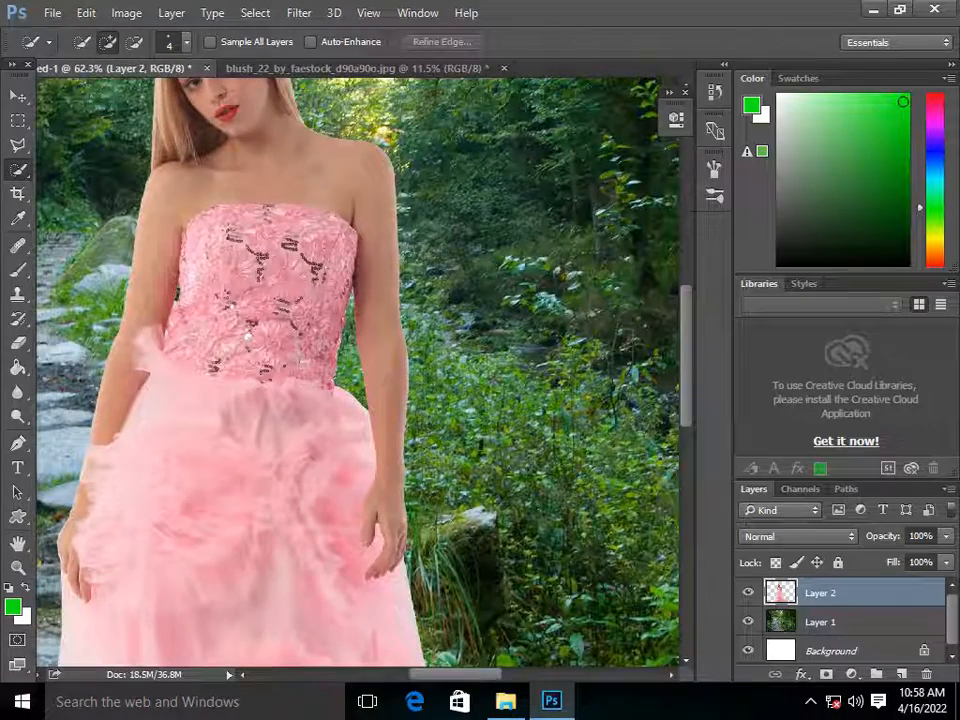
drag(249, 477, 264, 655)
drag(268, 482, 322, 484)
mouse_move(274, 266)
mouse_down()
mouse_move(223, 551)
mouse_move(231, 581)
mouse_up()
scroll(238, 579, down, 5)
mouse_move(344, 513)
mouse_down()
mouse_move(404, 630)
mouse_move(393, 604)
mouse_move(225, 580)
mouse_move(186, 514)
mouse_up()
scroll(185, 516, down, 2)
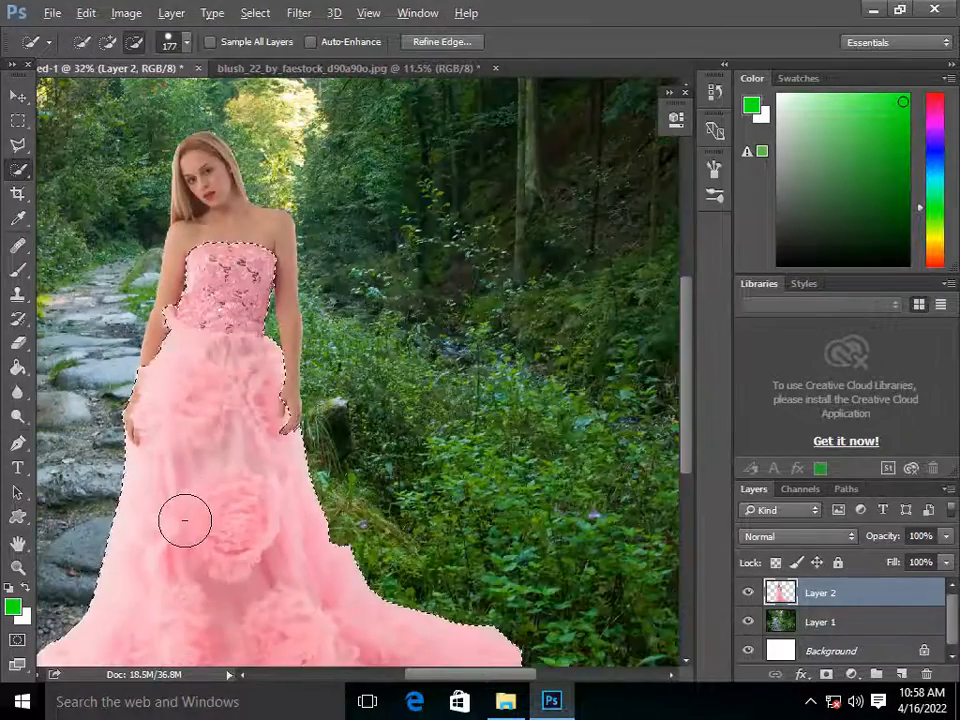
Step: Refine the dress selection along the bodice's upper edge and sides with a size 45 Quick Selection brush
scroll(184, 519, up, 5)
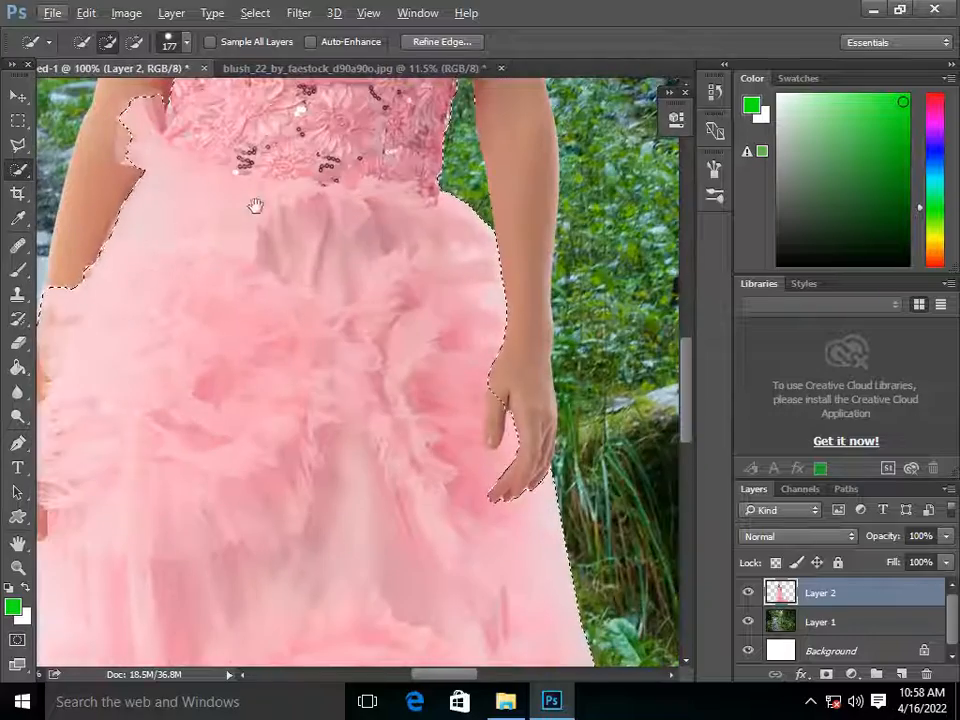
drag(256, 207, 244, 555)
scroll(248, 417, up, 5)
scroll(248, 417, up, 7)
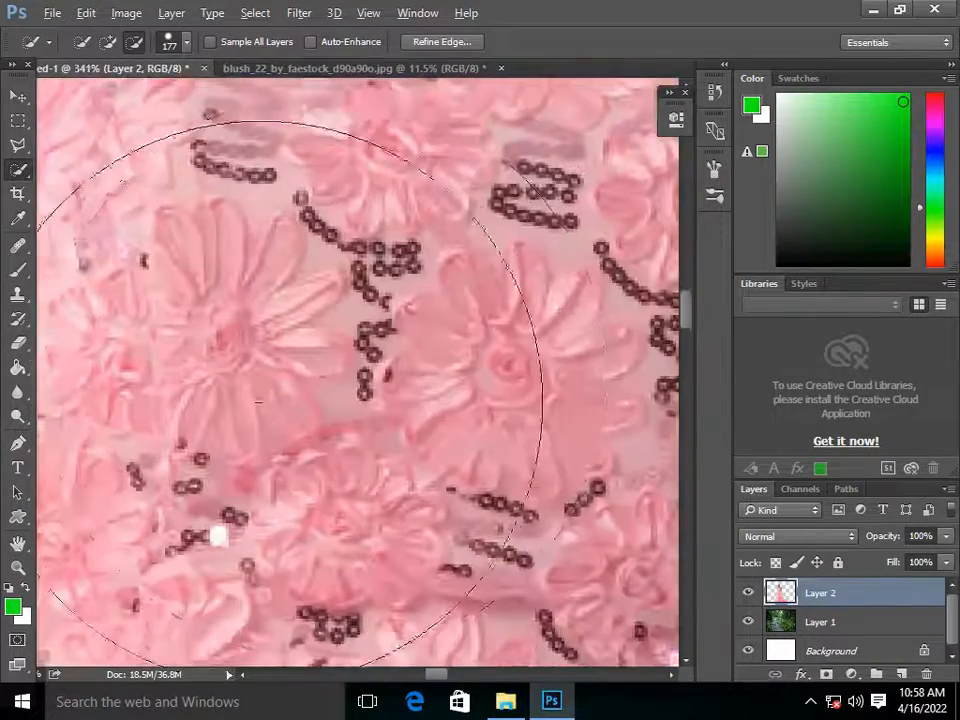
drag(348, 390, 110, 397)
scroll(454, 465, up, 5)
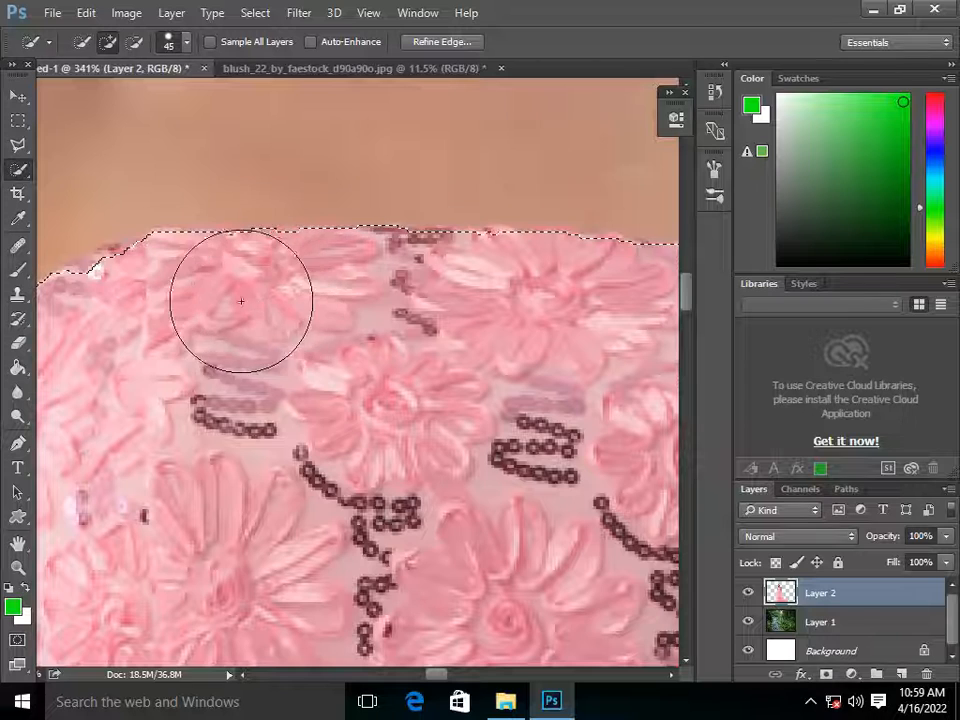
click(293, 301)
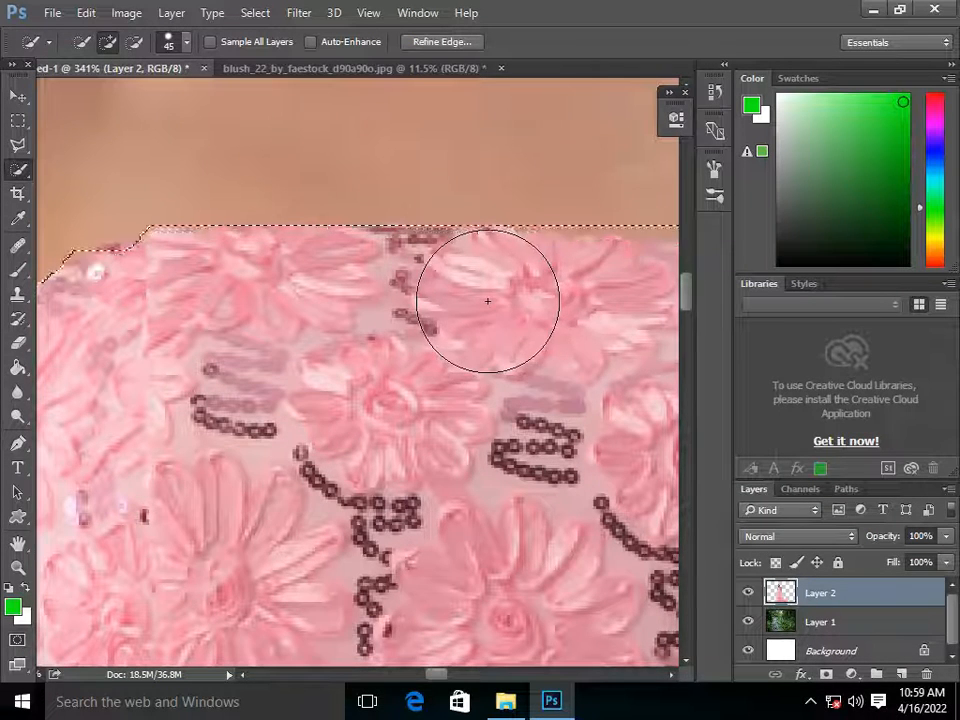
click(139, 314)
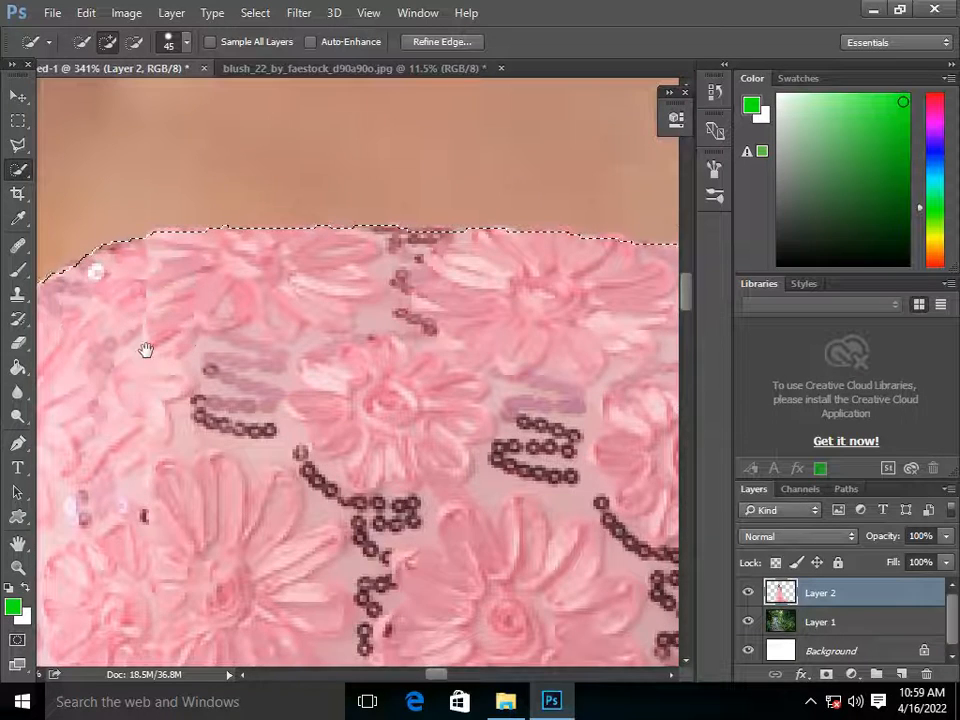
drag(146, 349, 377, 347)
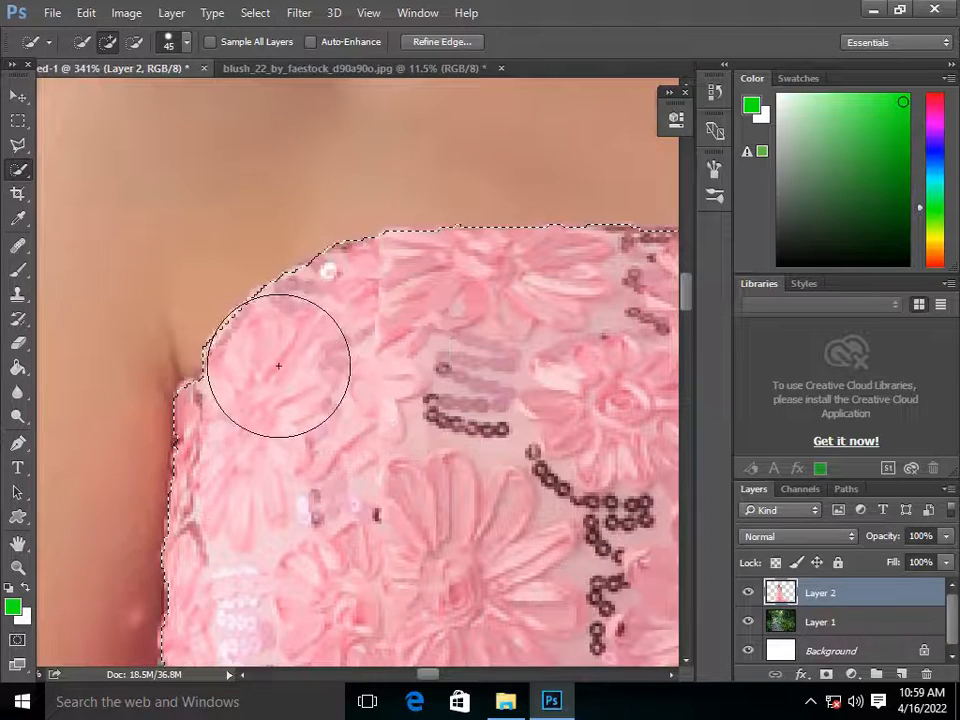
mouse_move(285, 360)
mouse_down()
mouse_move(129, 392)
mouse_move(10, 296)
mouse_up()
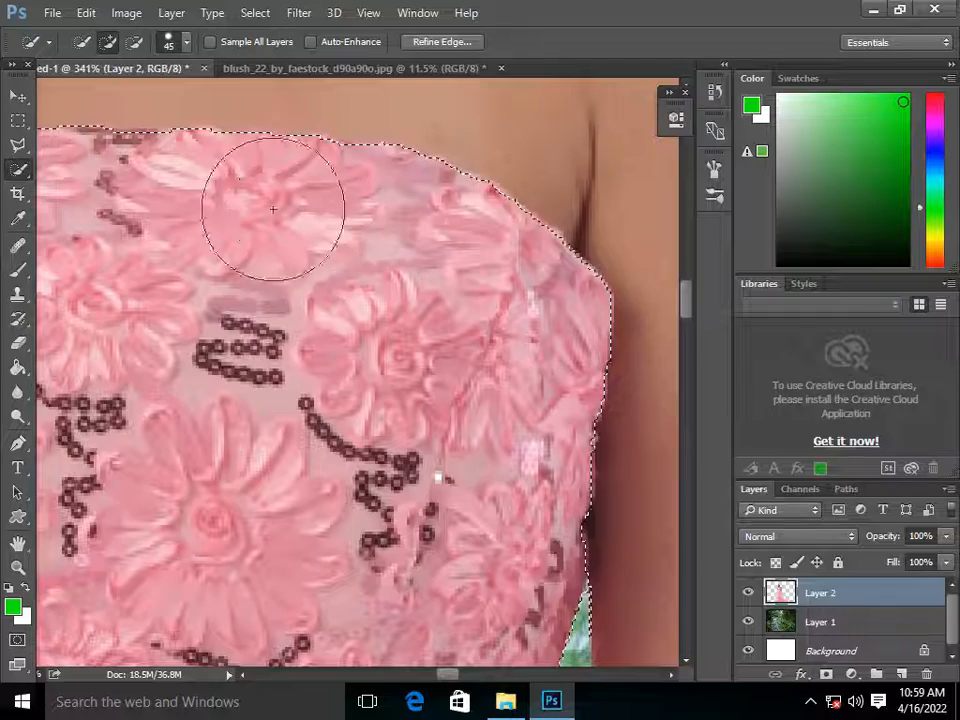
Step: Subtract the thumb and hand on the photo's right side from the dress selection using a size 10 brush
scroll(525, 508, down, 2)
scroll(500, 507, down, 5)
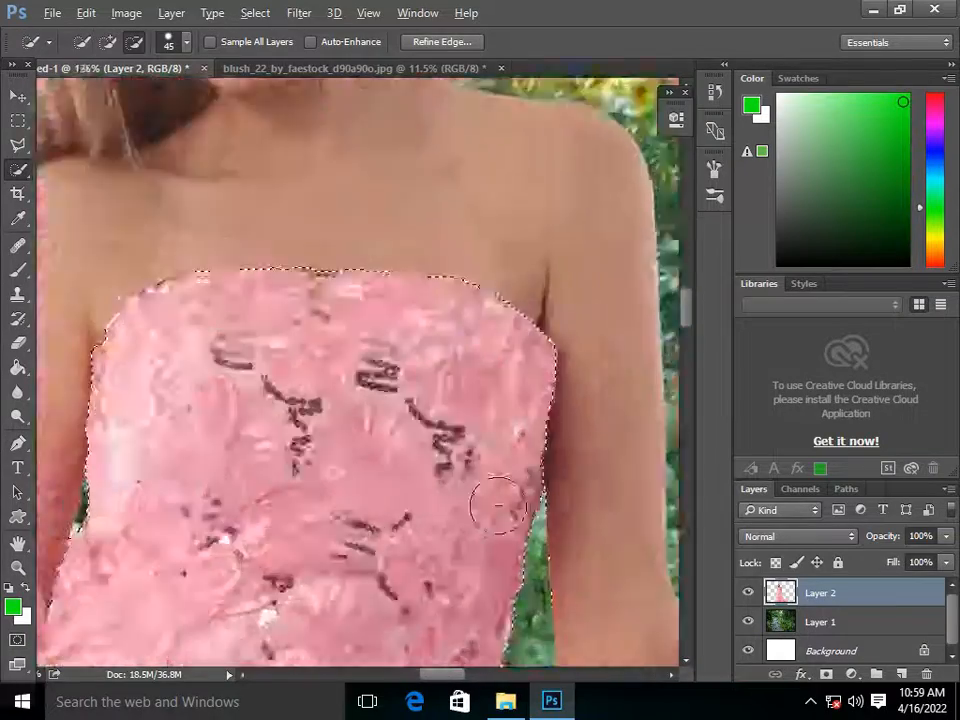
scroll(498, 507, down, 3)
scroll(474, 521, down, 6)
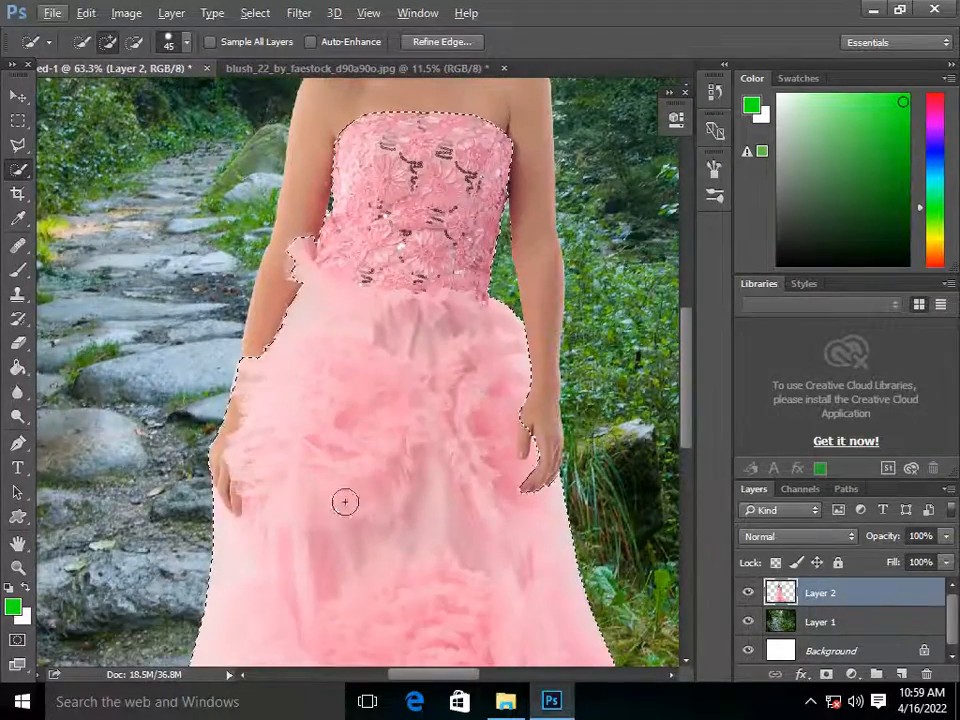
scroll(565, 443, up, 6)
mouse_move(533, 403)
mouse_down()
mouse_move(491, 412)
mouse_move(500, 413)
mouse_move(485, 381)
mouse_move(472, 476)
mouse_move(477, 400)
mouse_up()
click(481, 406)
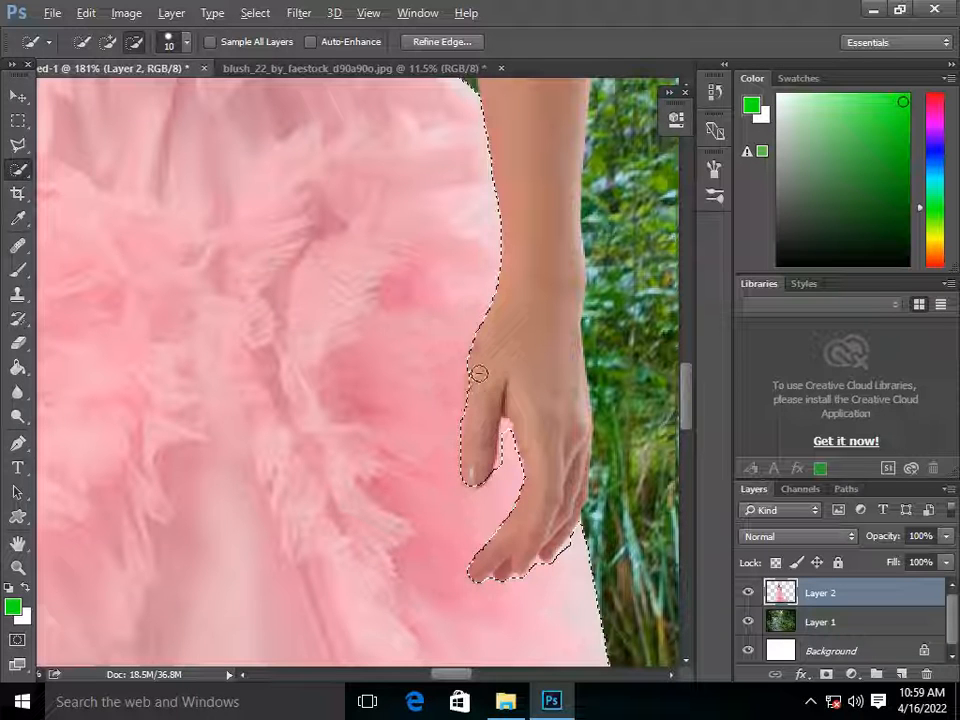
key(alt)
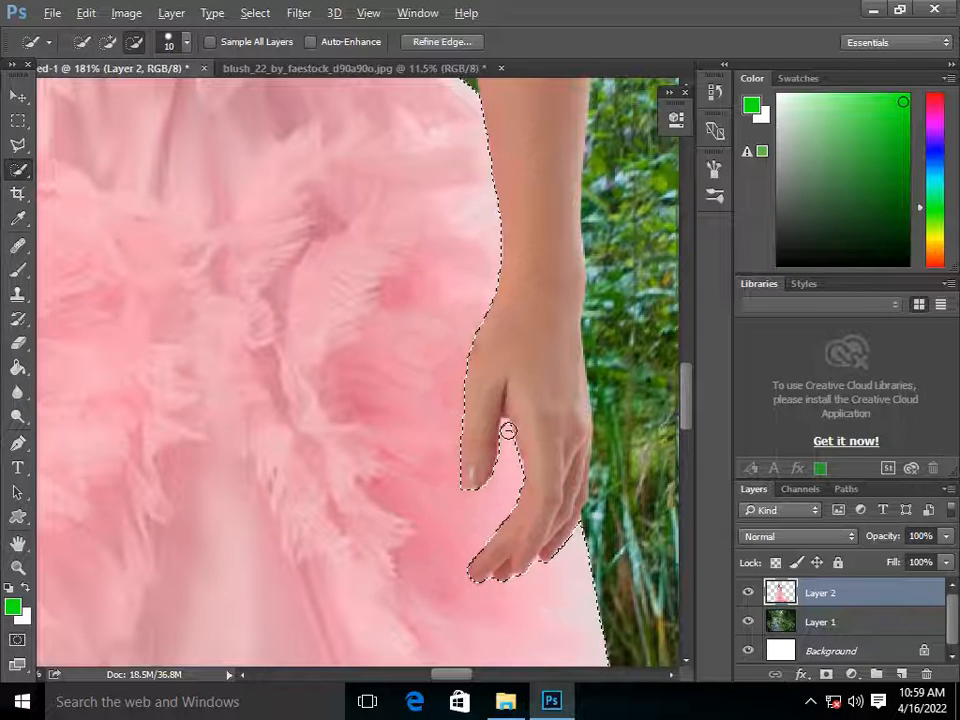
Step: Refine the dress selection around the gap between that hand's thumb and fingers with a size 4 brush
scroll(508, 439, up, 4)
key(bracketleft)
key(bracketleft)
key(bracketleft)
key(bracketleft)
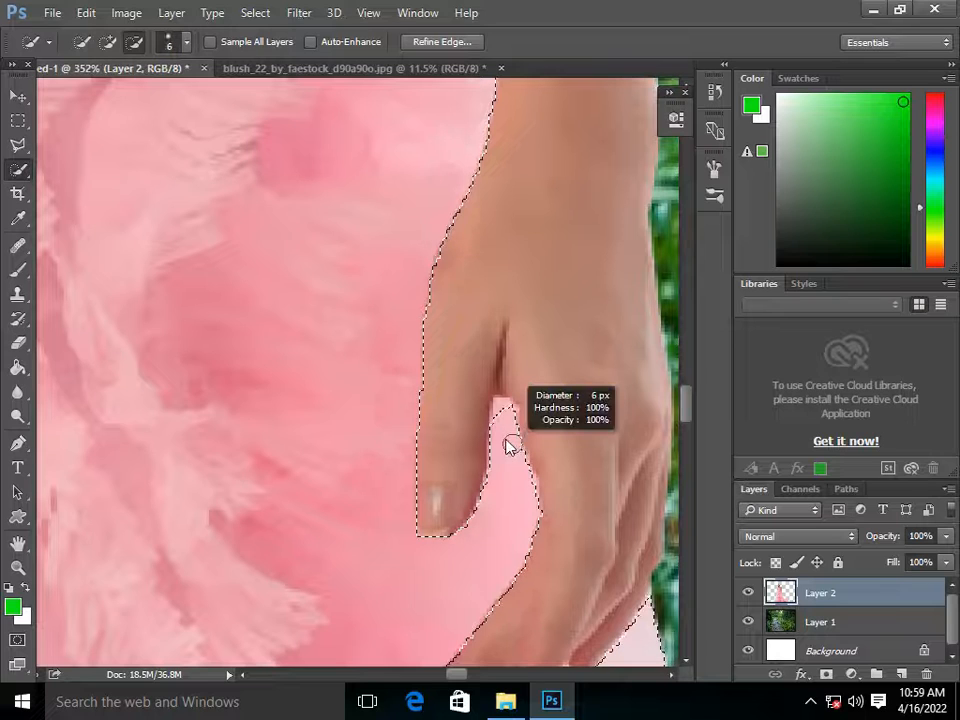
key(bracketleft)
key(bracketleft)
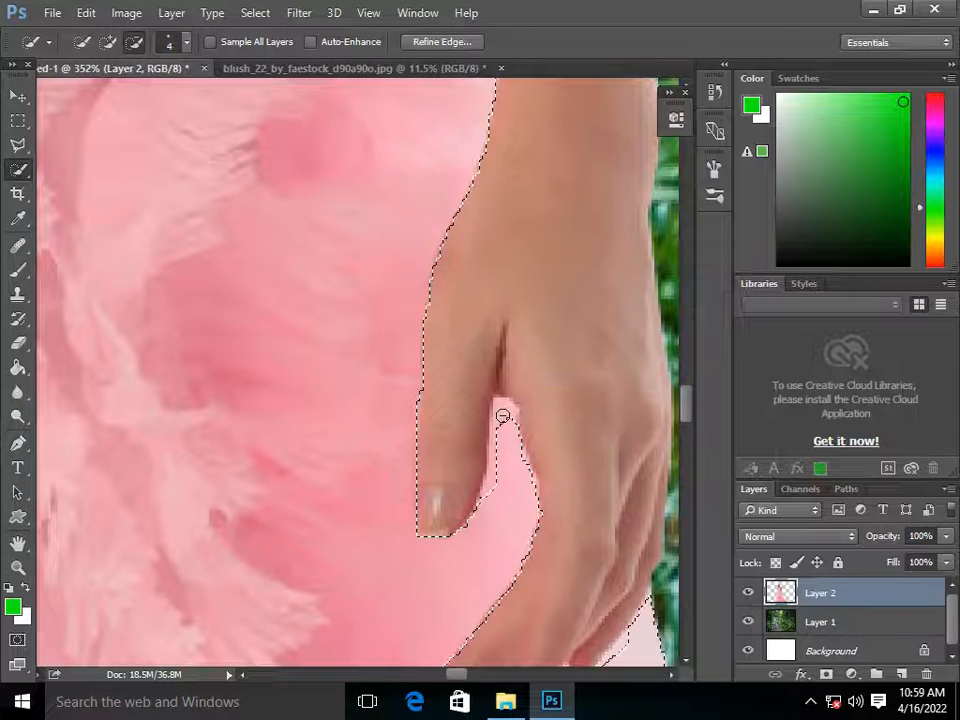
alt+click(500, 406)
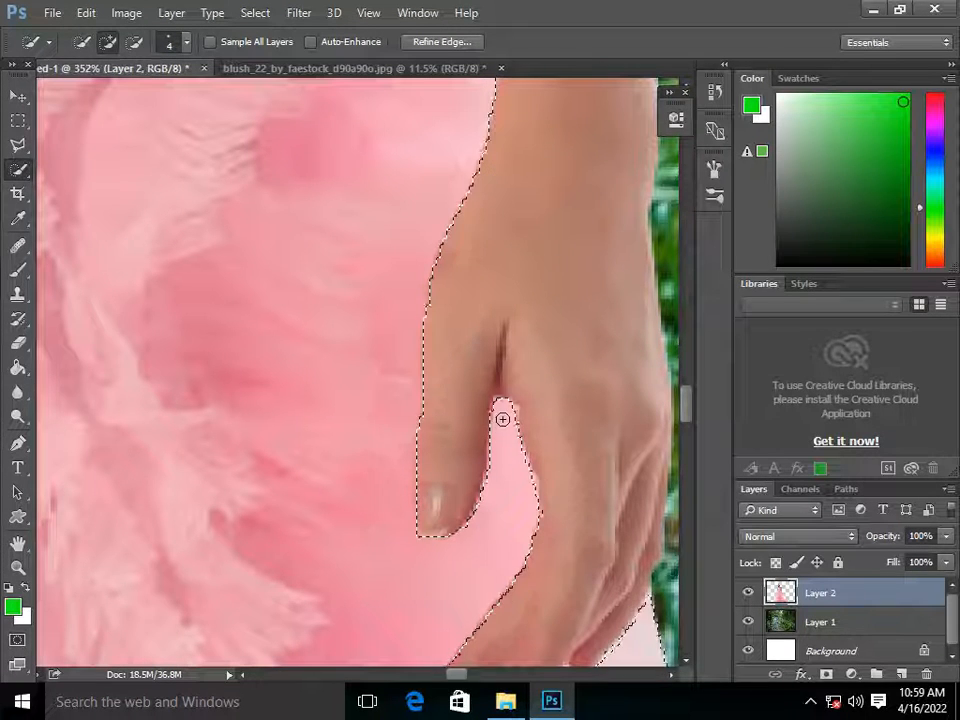
scroll(514, 428, down, 4)
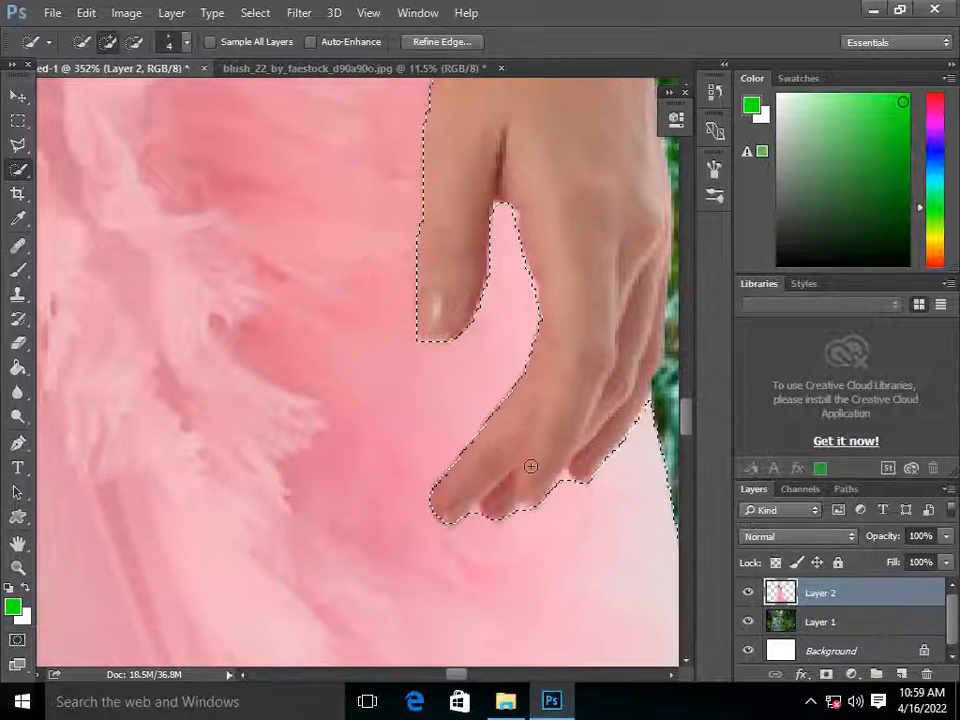
Step: Subtract the wrist and back of the hand on the photo's left side from the dress selection
scroll(594, 484, down, 3)
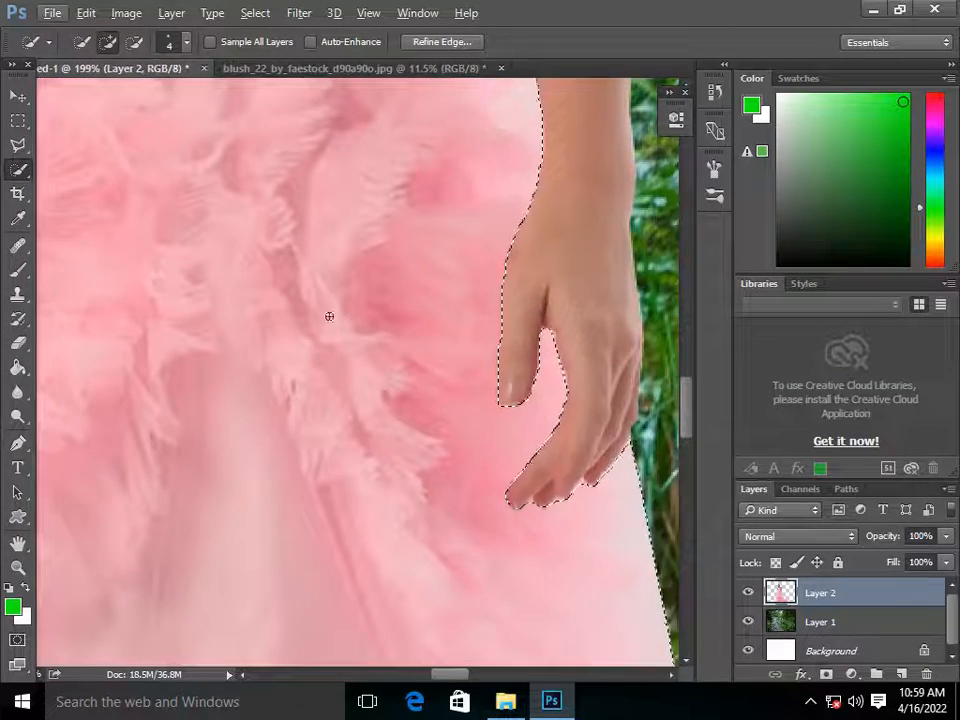
drag(328, 317, 745, 391)
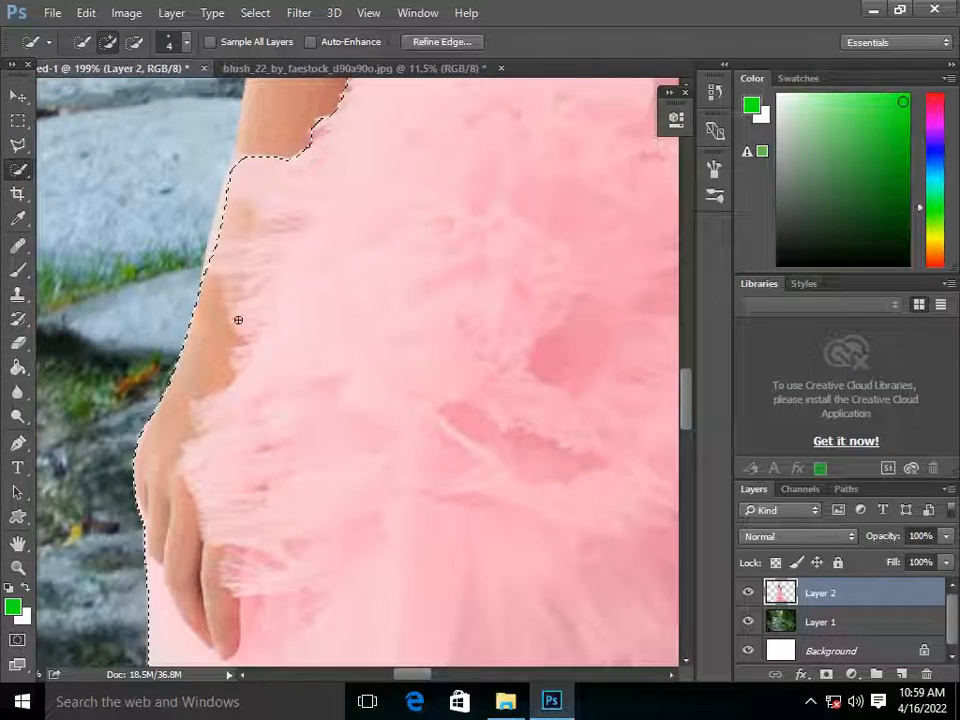
key(alt)
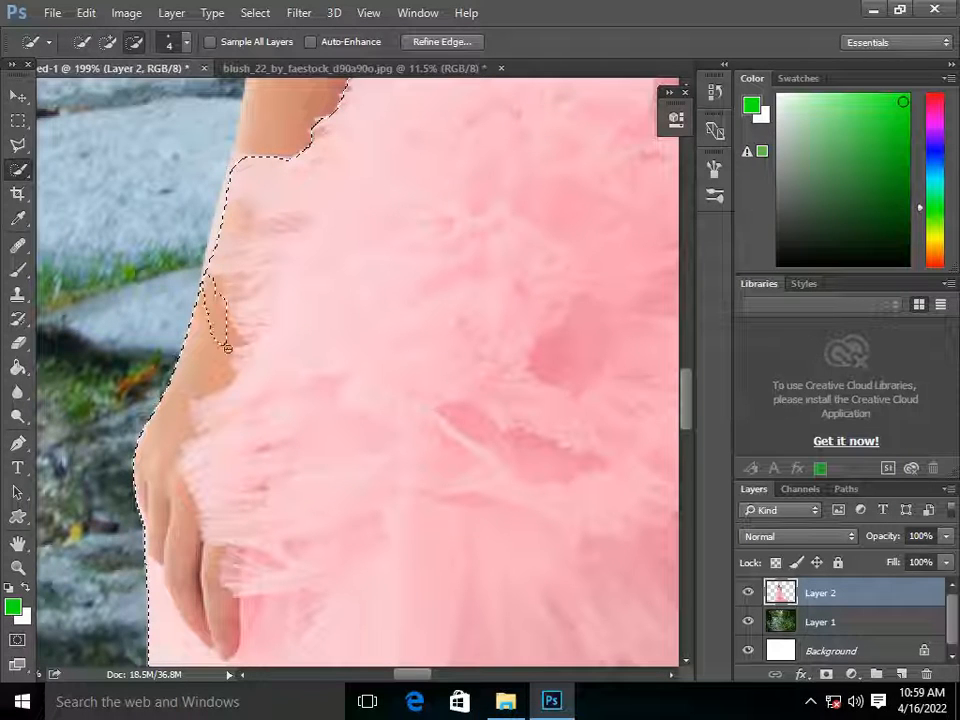
drag(227, 348, 203, 383)
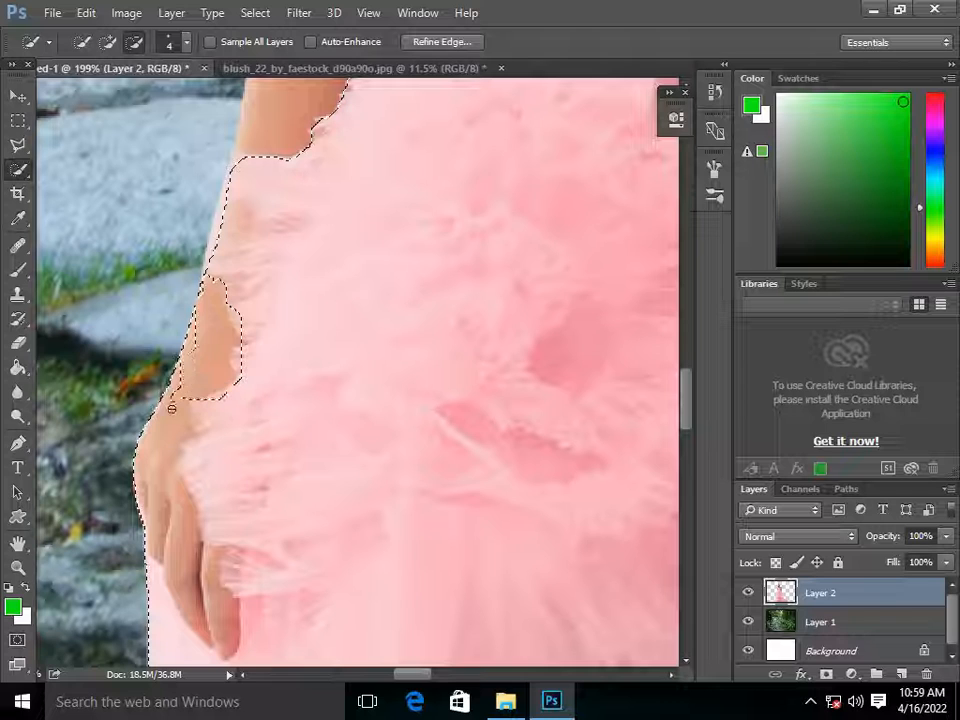
drag(160, 467, 163, 505)
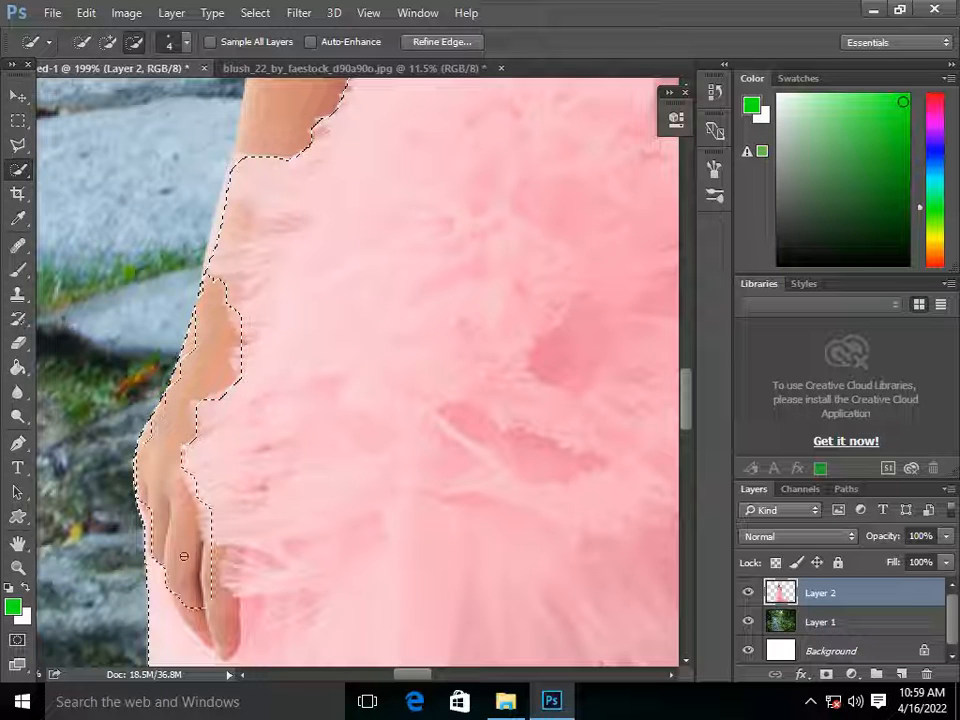
Step: Subtract the left-side hand's remaining fingers and its outer edge from the dress selection
scroll(184, 555, down, 3)
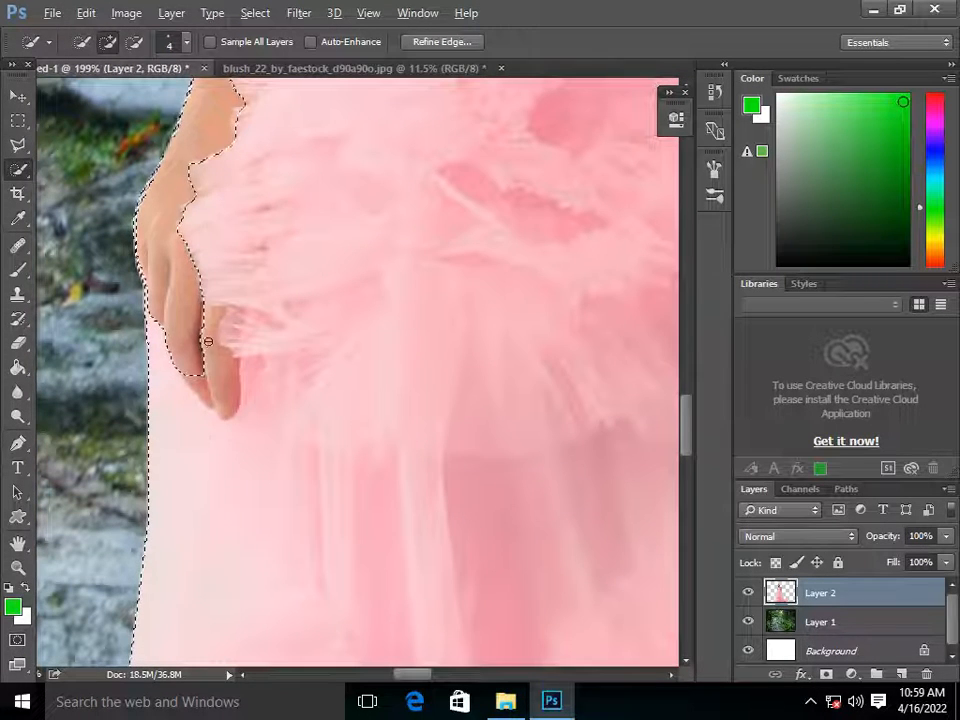
drag(208, 341, 226, 412)
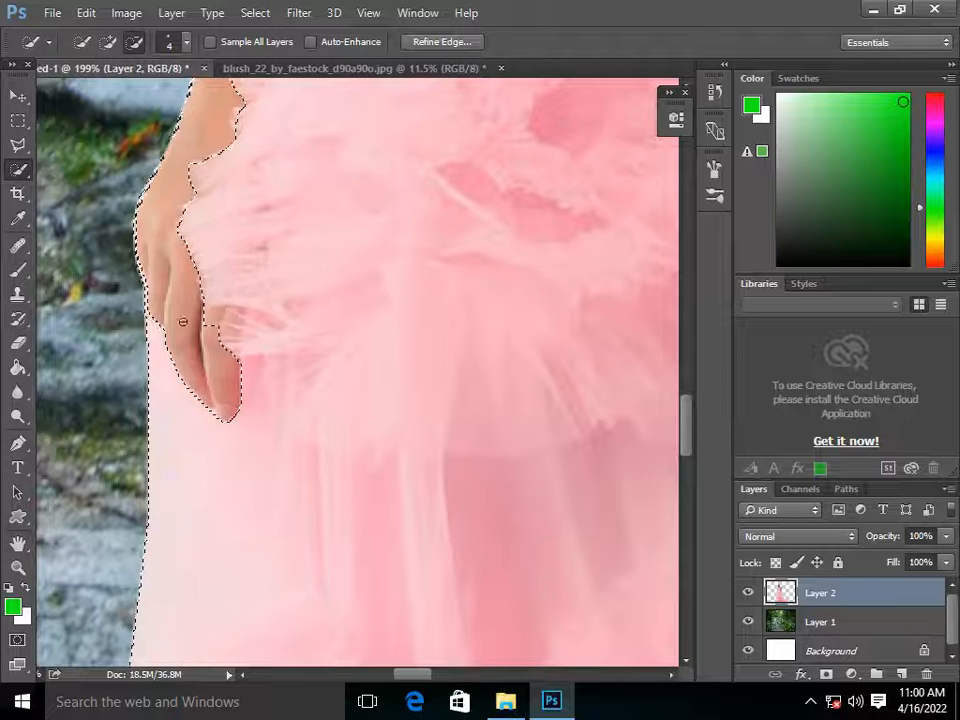
drag(147, 302, 143, 251)
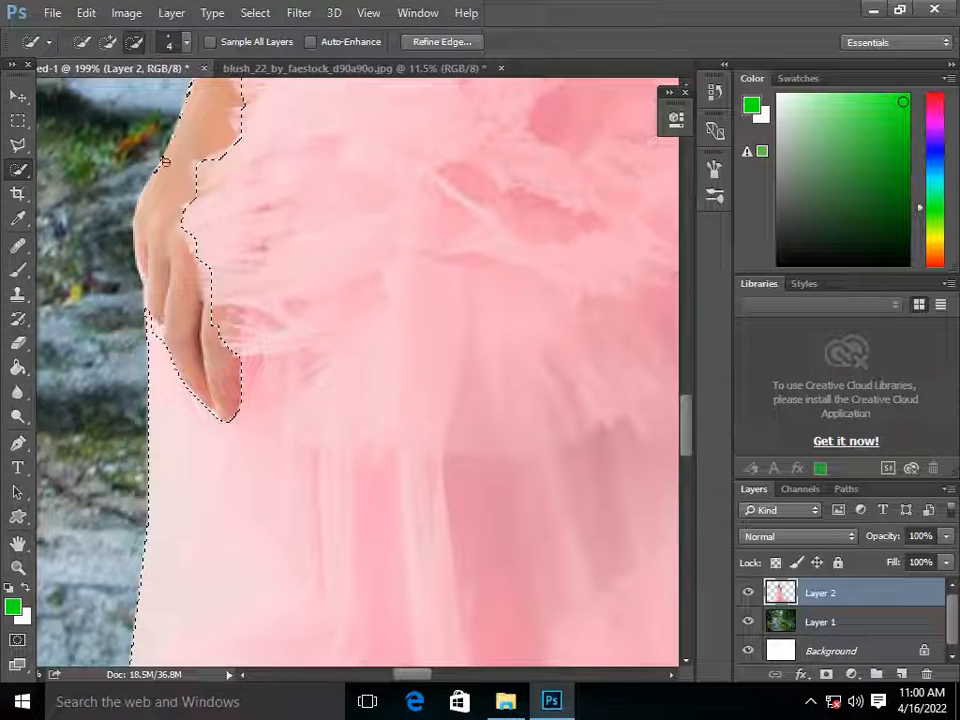
scroll(161, 176, up, 2)
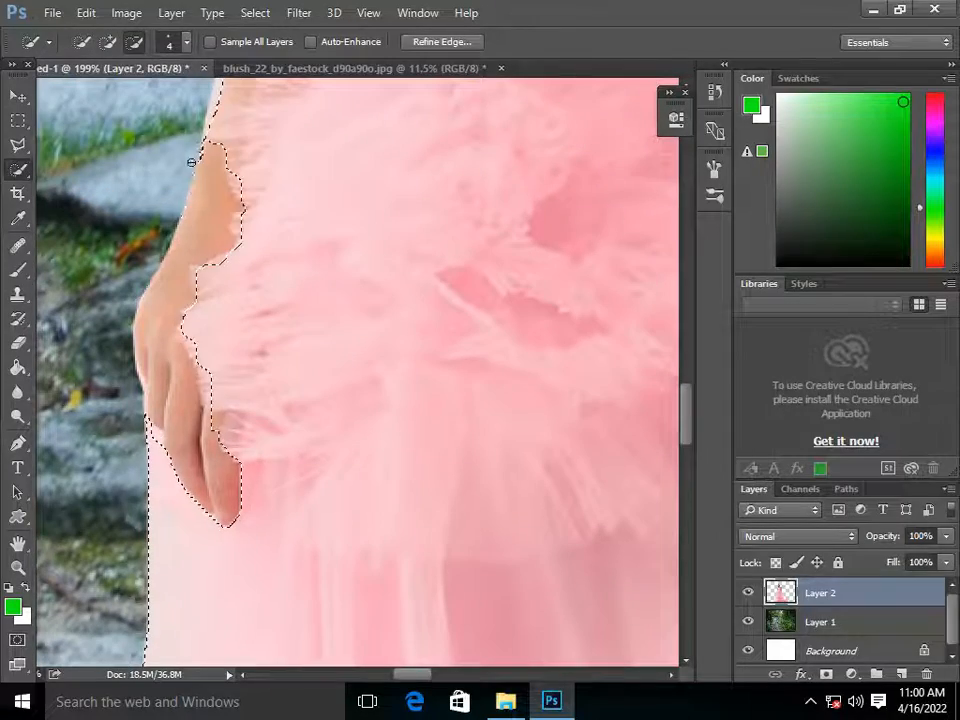
Step: Cut the selected dress out of the woman's layer and paste it as a new layer
scroll(186, 204, down, 6)
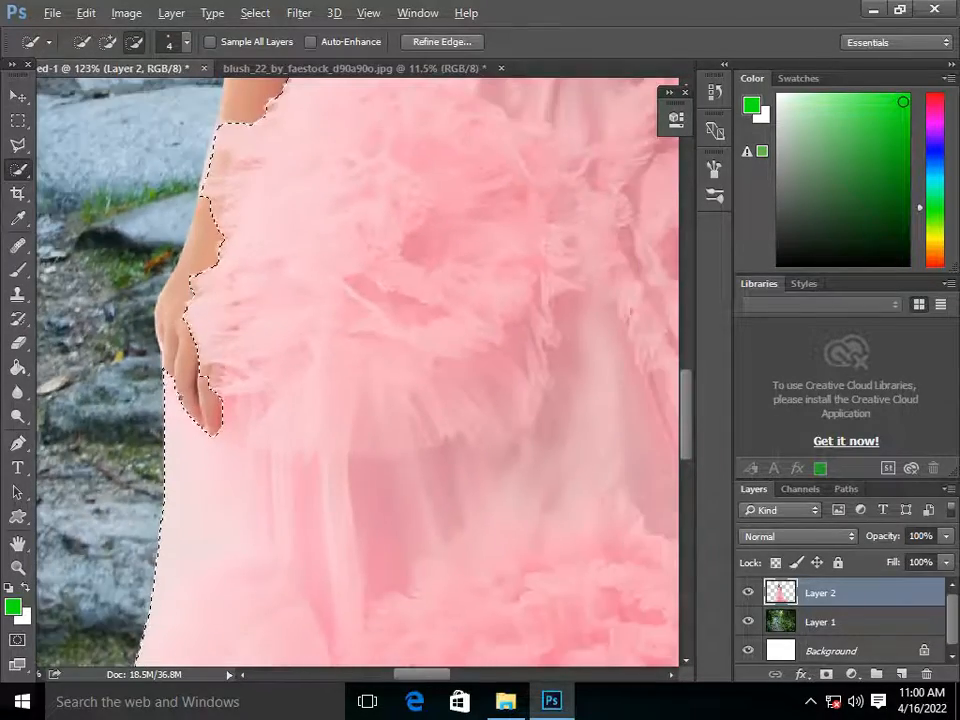
scroll(216, 447, down, 2)
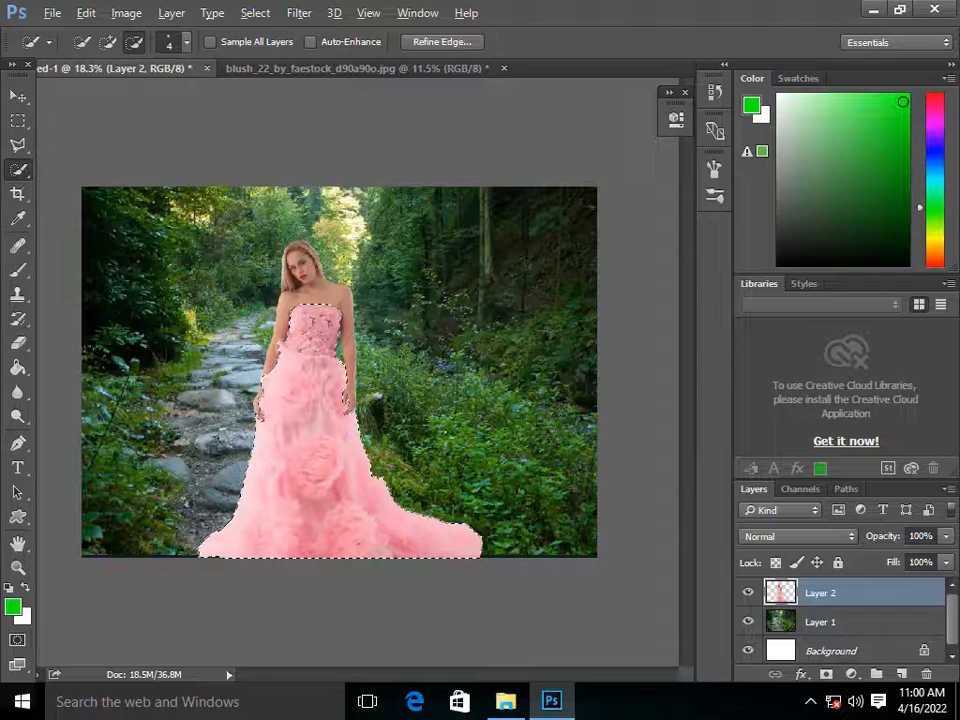
key(alt)
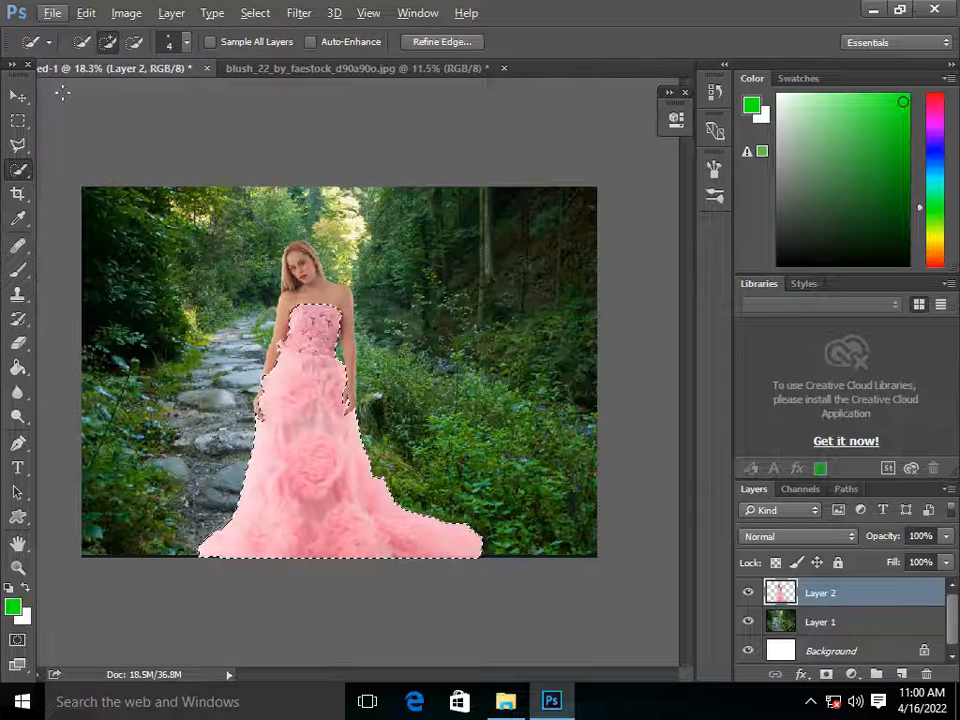
click(18, 96)
right_click(306, 368)
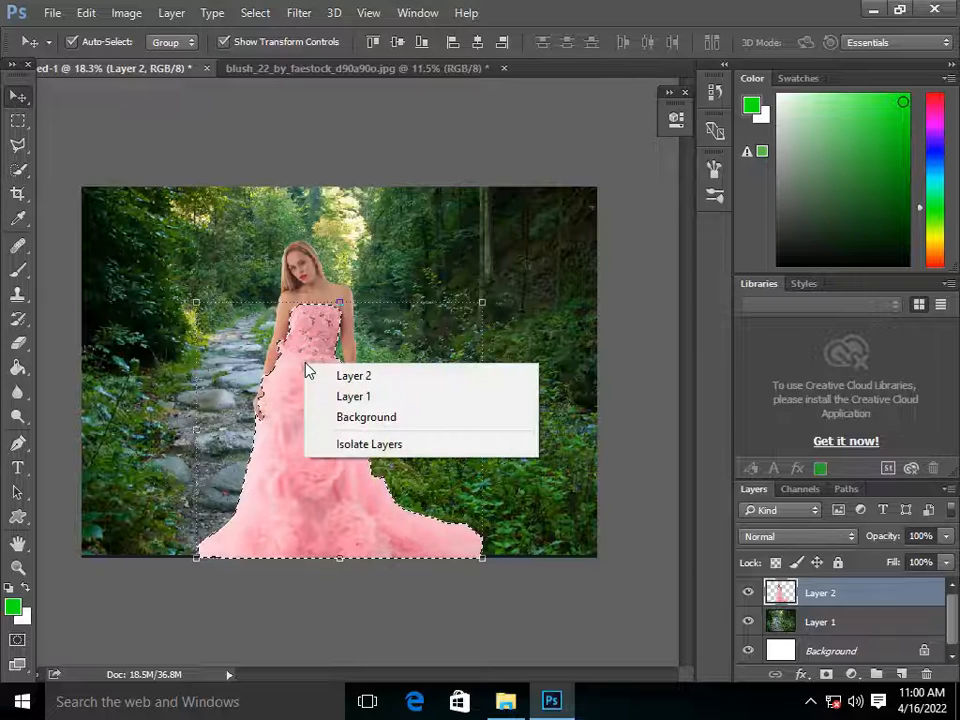
click(306, 368)
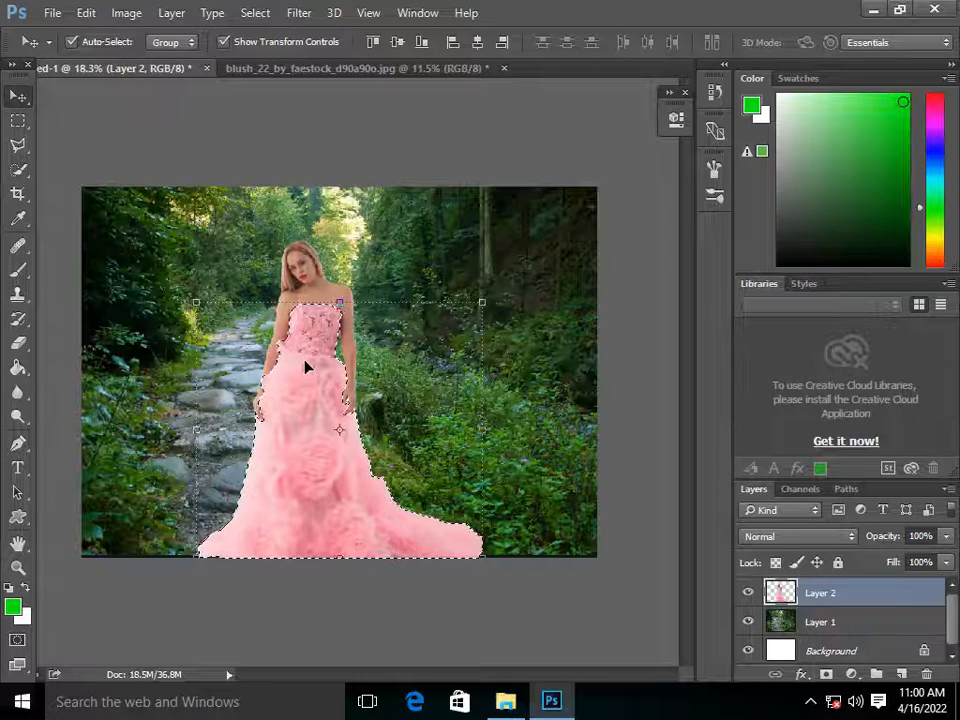
click(71, 42)
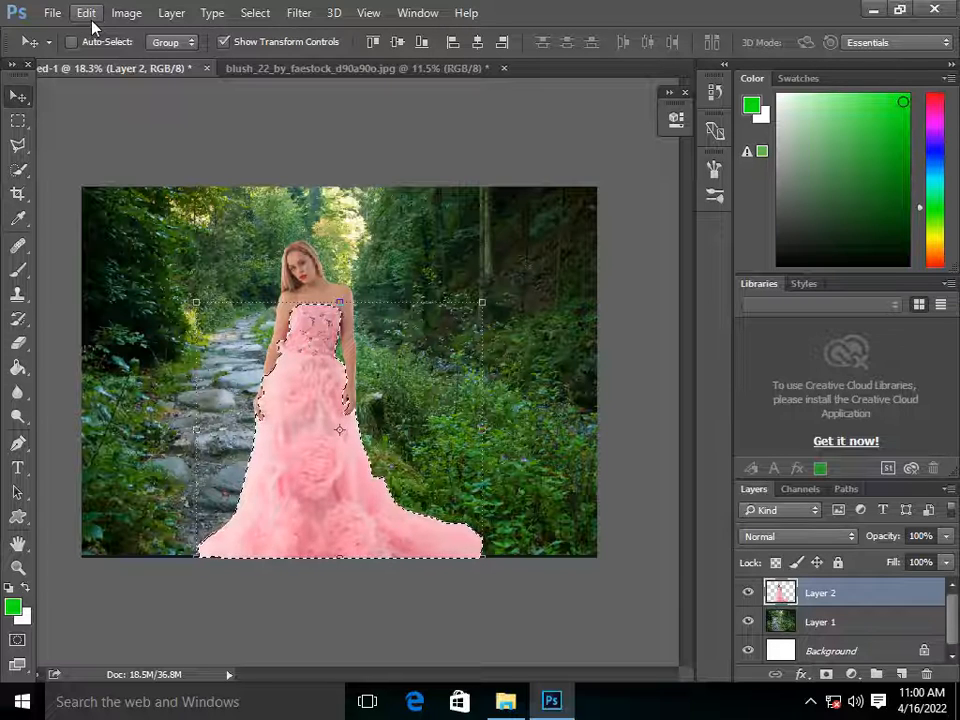
key(ctrl+x)
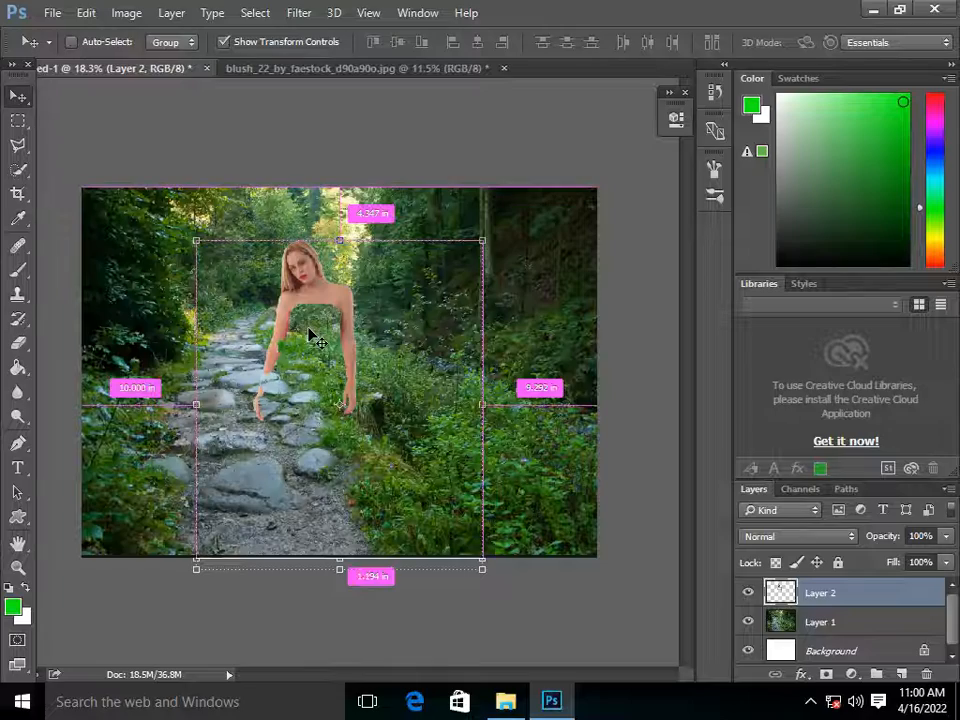
key(ctrl+v)
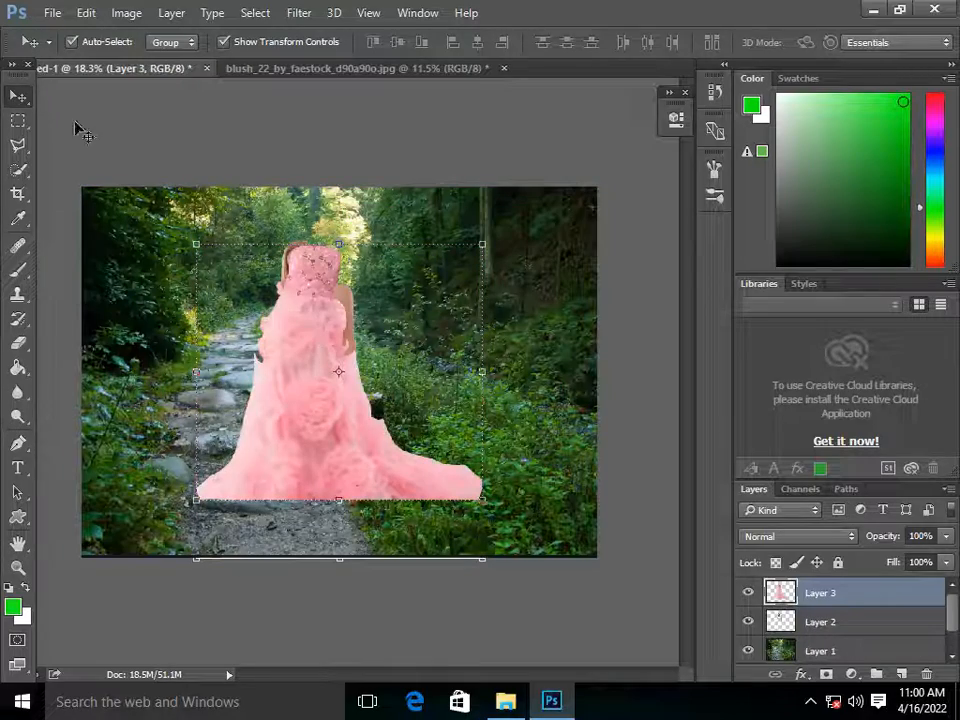
Step: Move the pasted dress layer down so it lines up with the woman's shoulders and arms
scroll(287, 260, up, 3)
drag(370, 266, 366, 370)
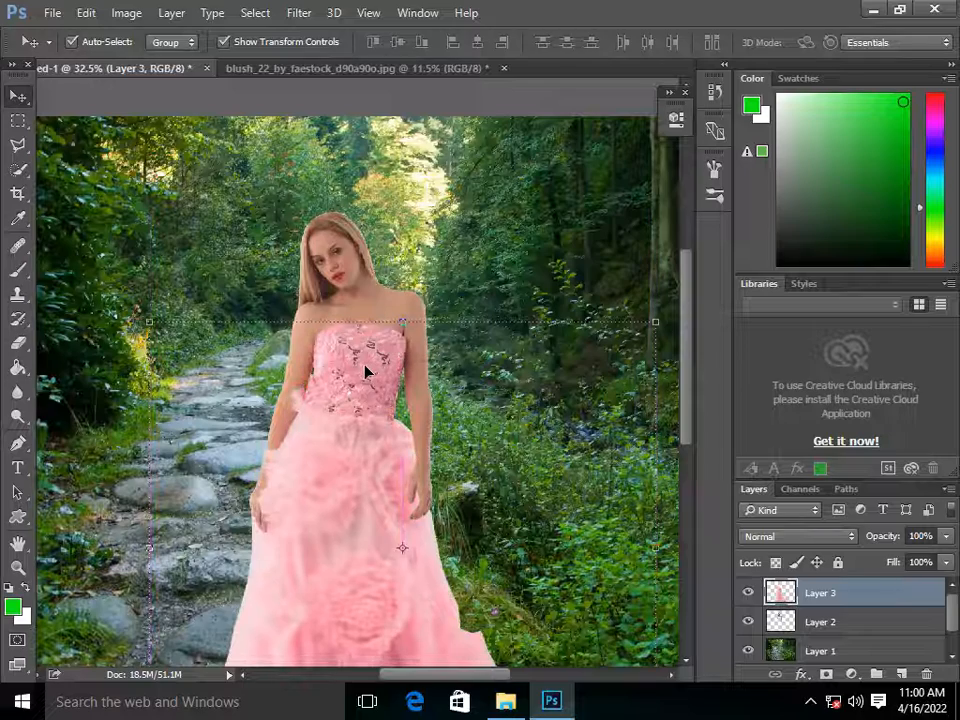
scroll(367, 395, down, 2)
key(alt)
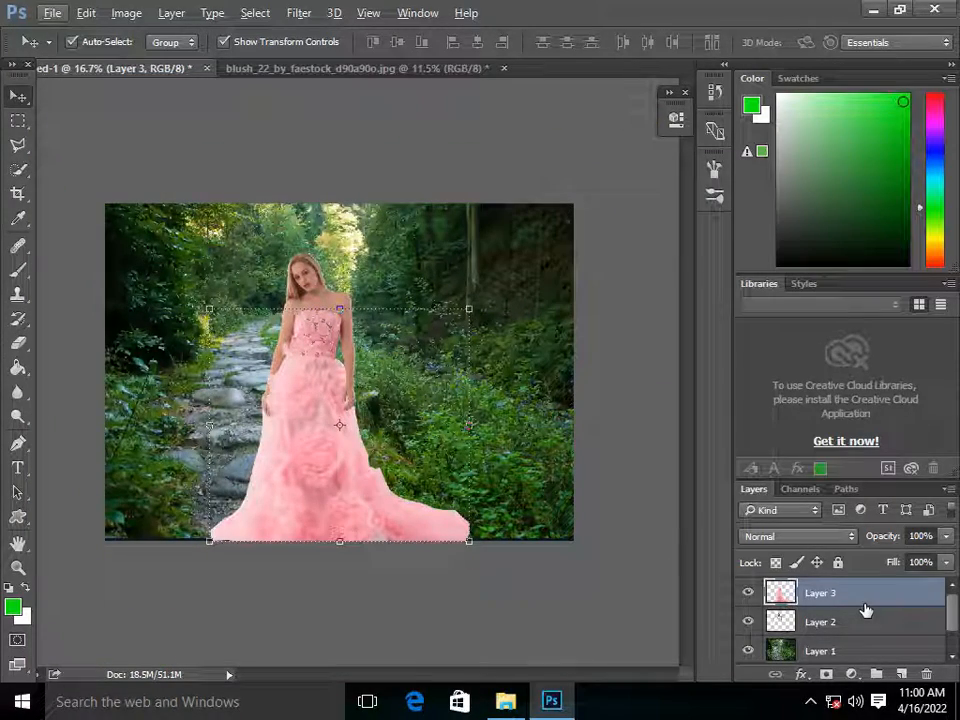
Step: Add a new layer clipped to the dress layer and set its blend mode to Linear Dodge (Add)
right_click(865, 605)
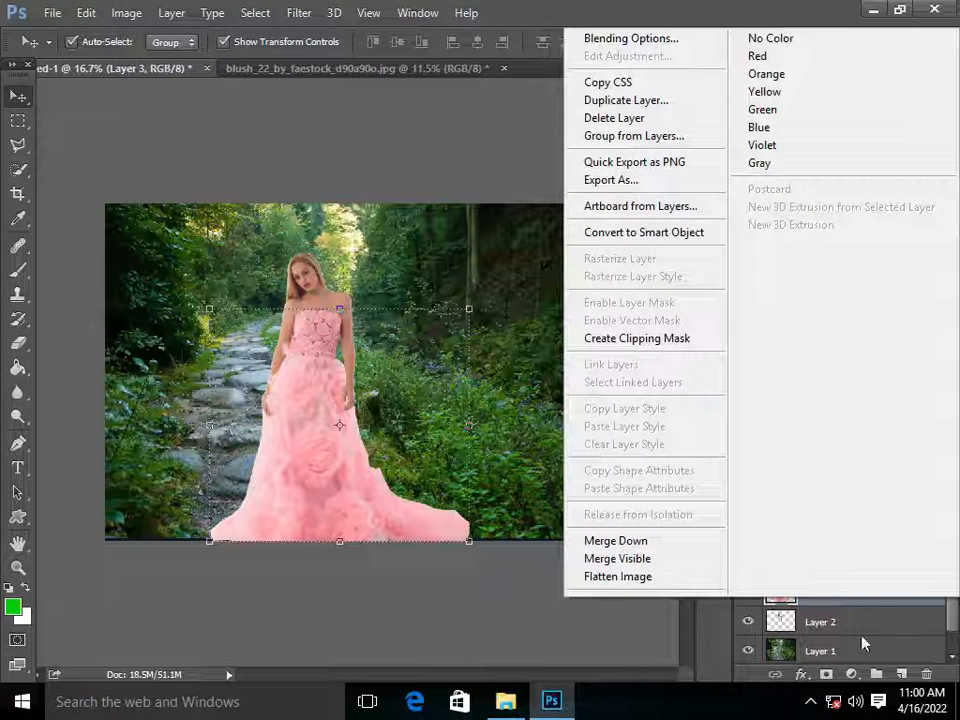
click(900, 676)
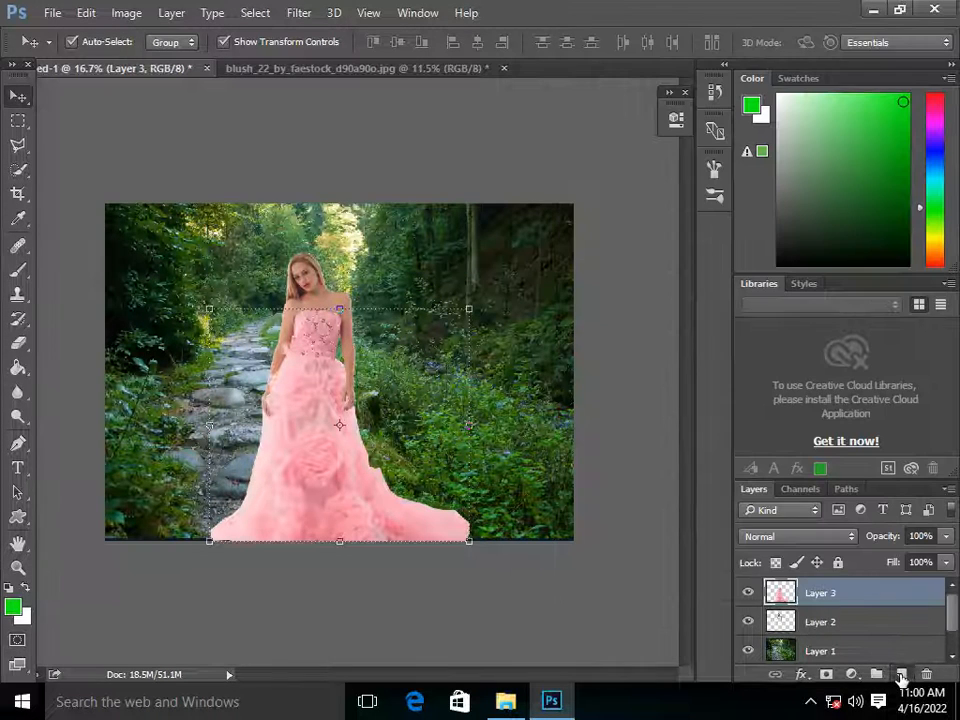
click(900, 676)
right_click(846, 597)
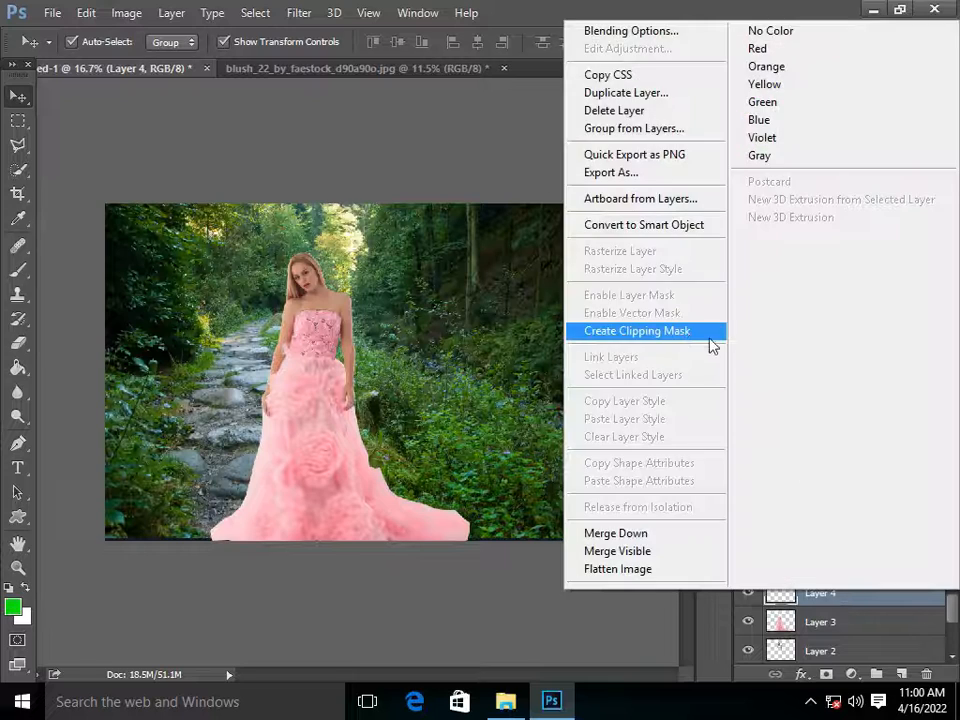
click(712, 345)
click(795, 536)
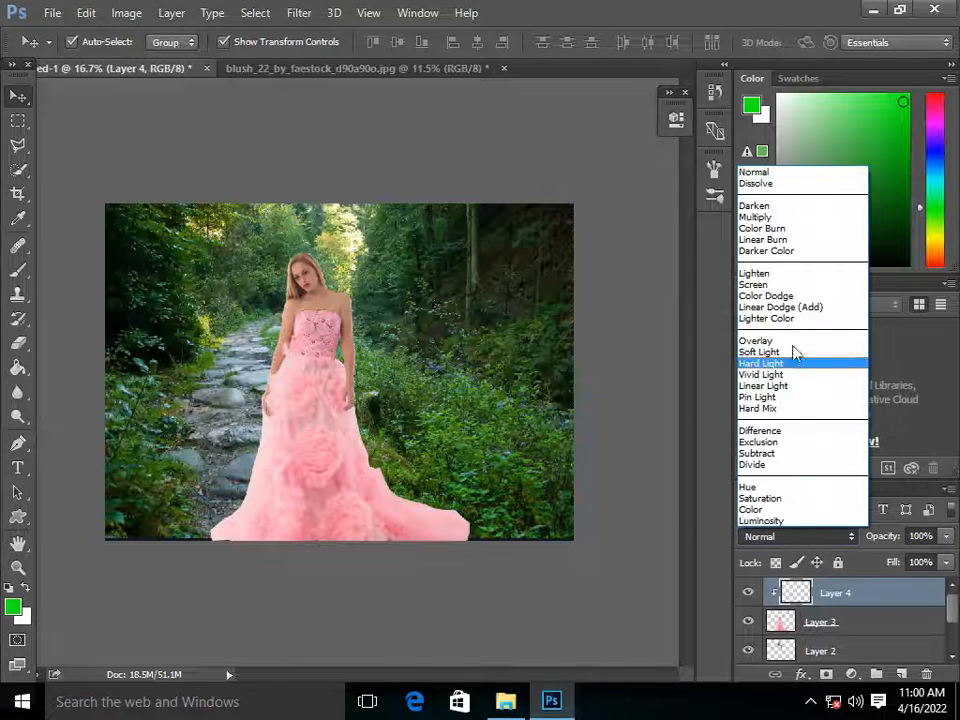
click(792, 308)
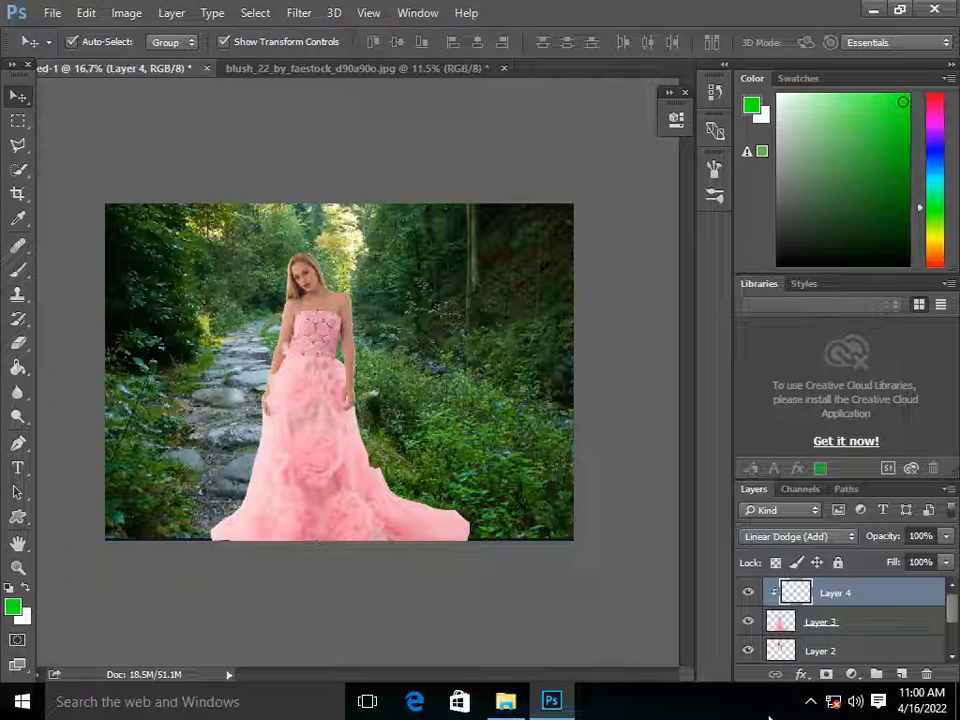
Step: Add a bright green Solid Color fill, #05fb05, clipped to the dress layer
click(851, 674)
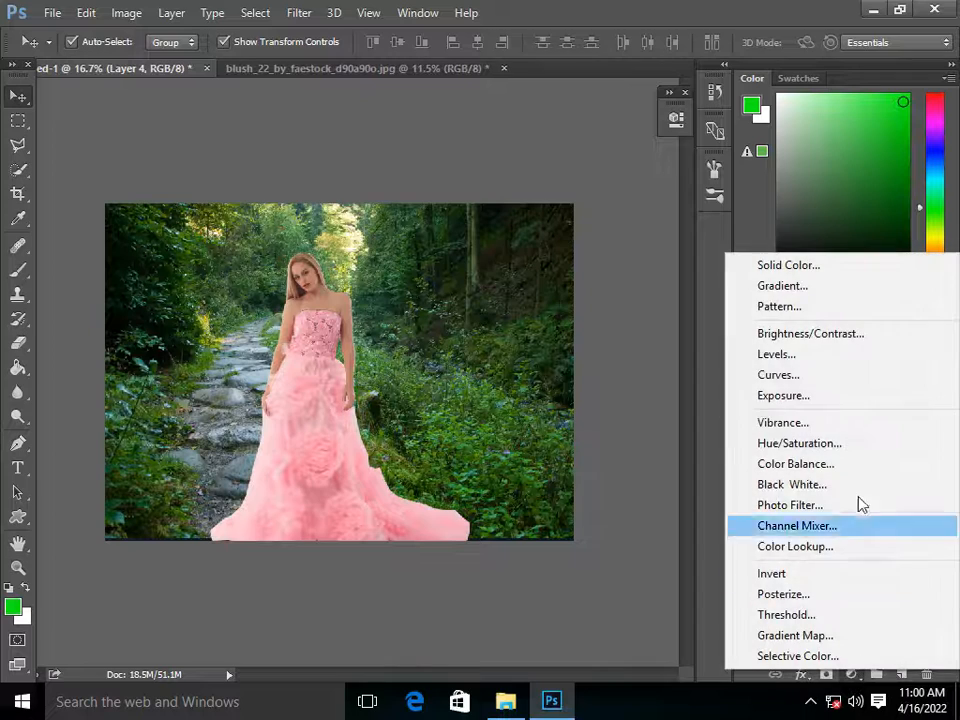
click(815, 266)
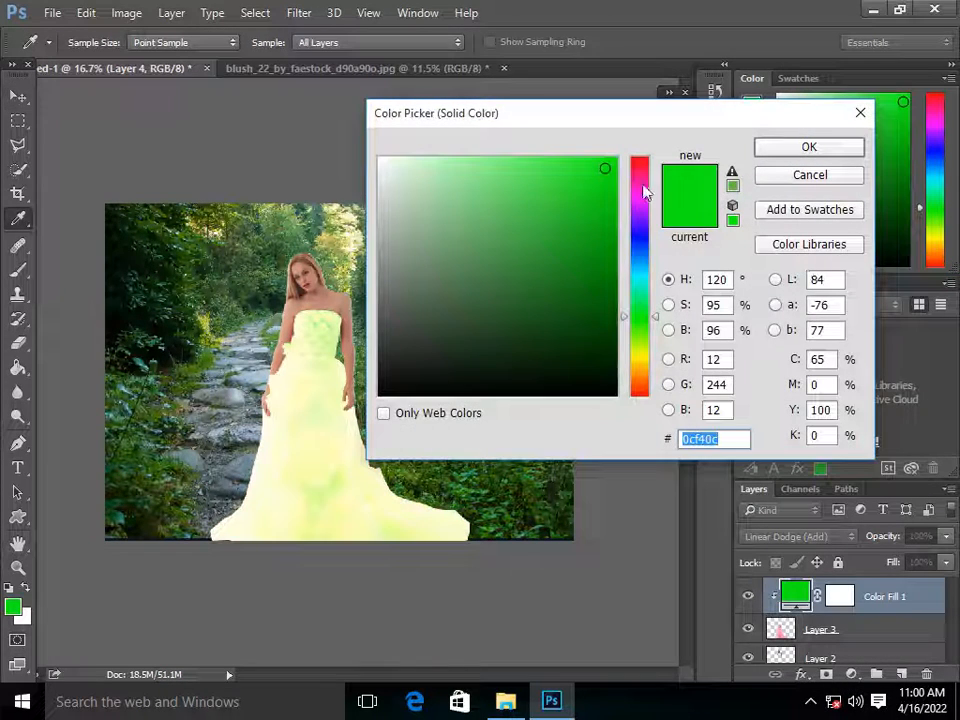
drag(612, 172, 613, 161)
click(812, 149)
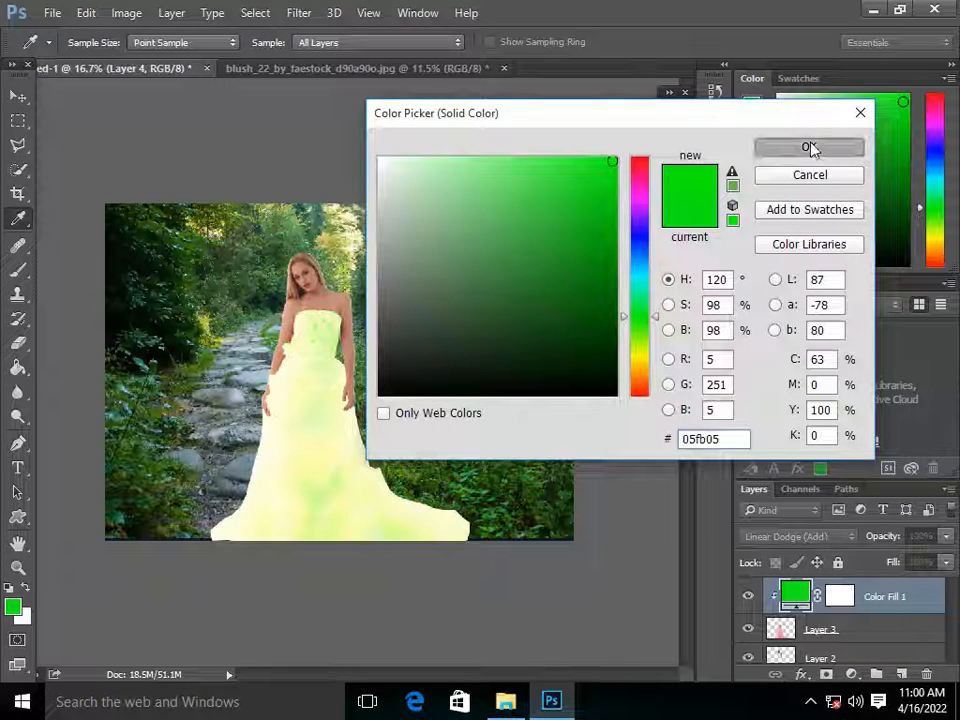
Step: Set the green fill layer's blend mode to Multiply and its opacity to 74%
click(796, 536)
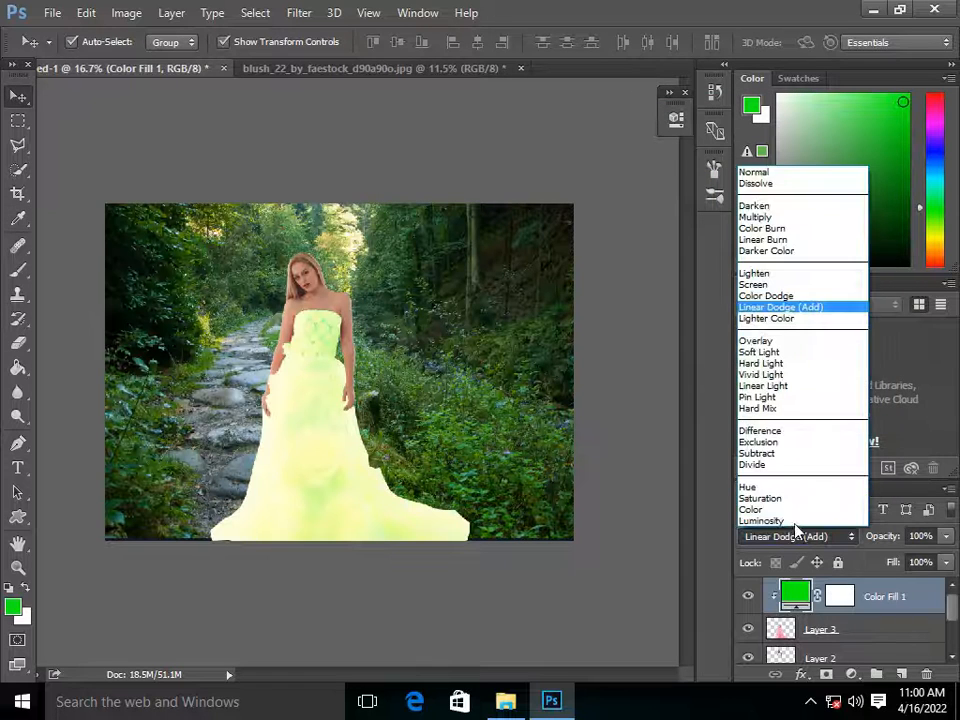
click(771, 222)
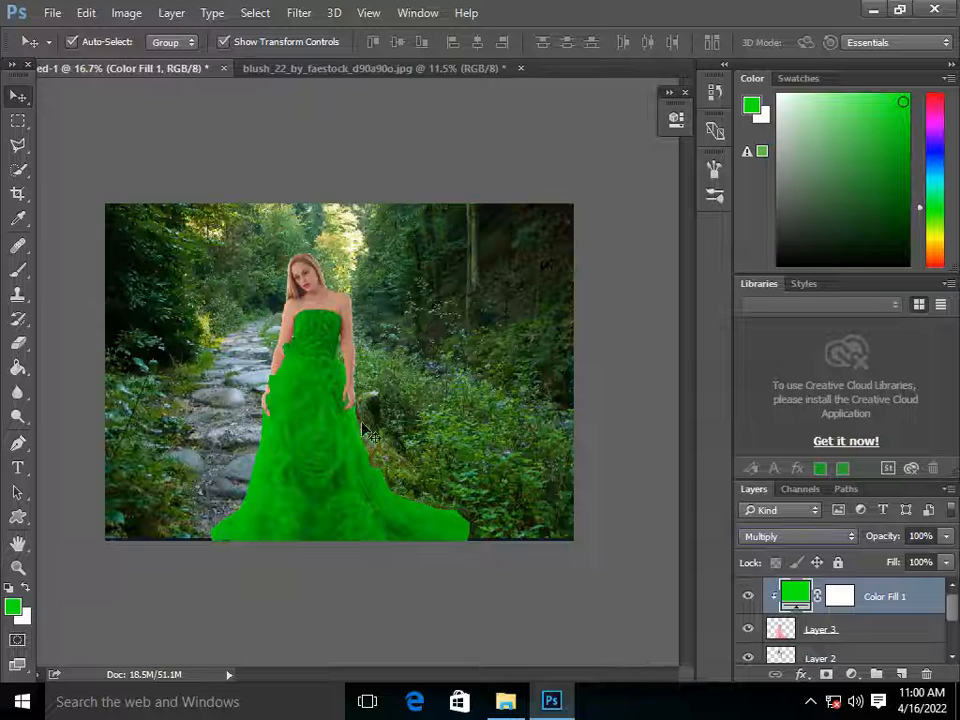
click(942, 538)
drag(942, 538, 921, 561)
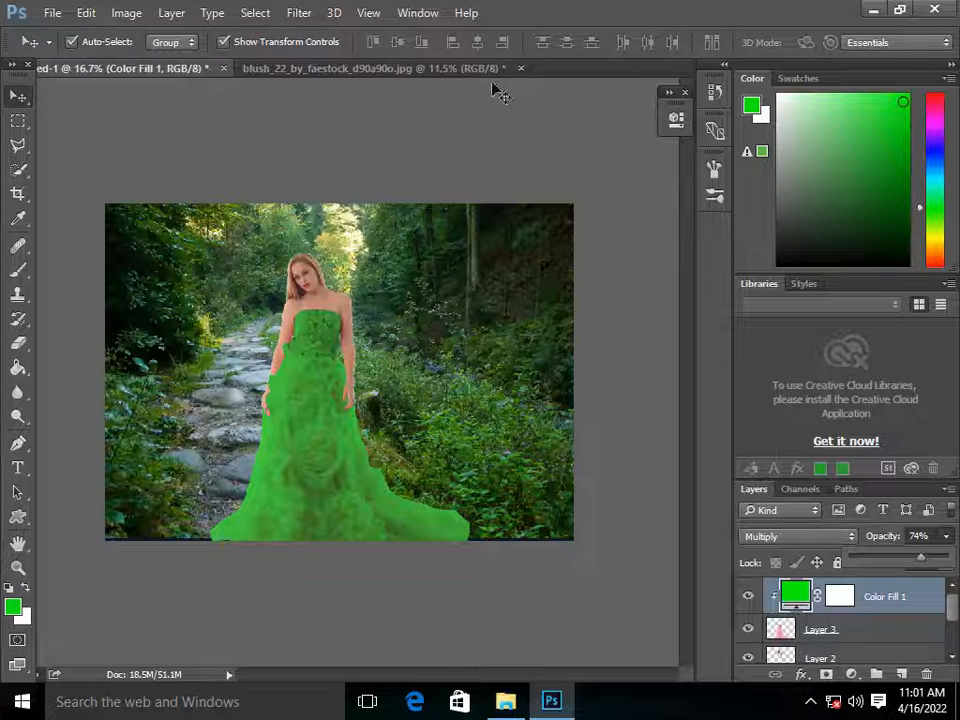
Step: Close the woman's source photo, blush_22_by_faestock_d90a90o.jpg
click(463, 69)
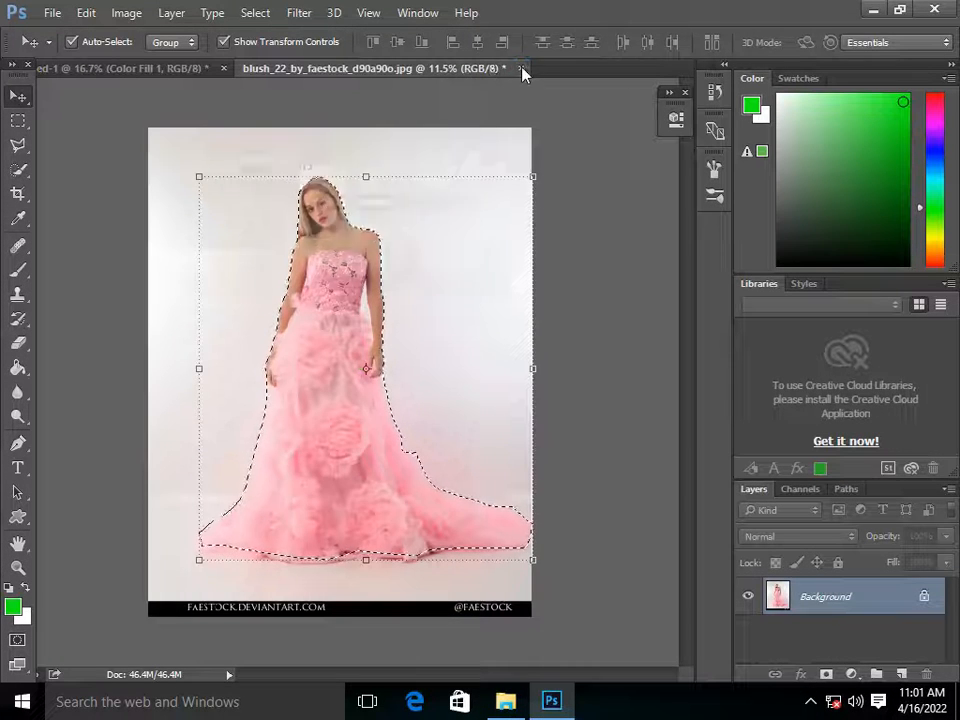
click(521, 68)
click(352, 257)
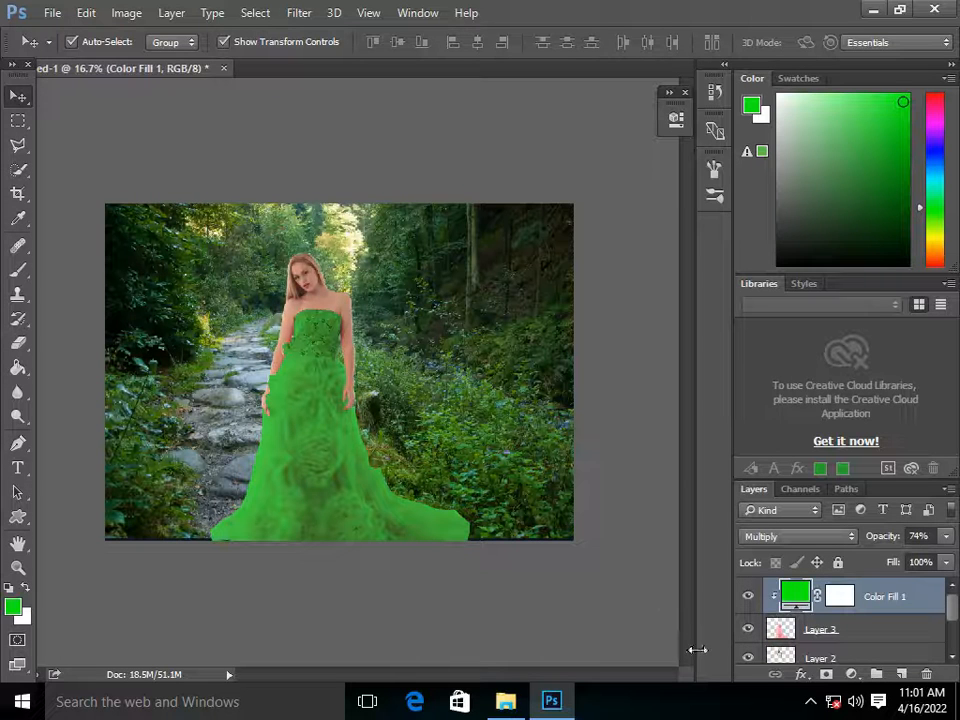
Step: Switch to File Explorer and open the elk_png_by_lg_design_d4xe5hn-fullview image in Photoshop as a separate document
click(505, 702)
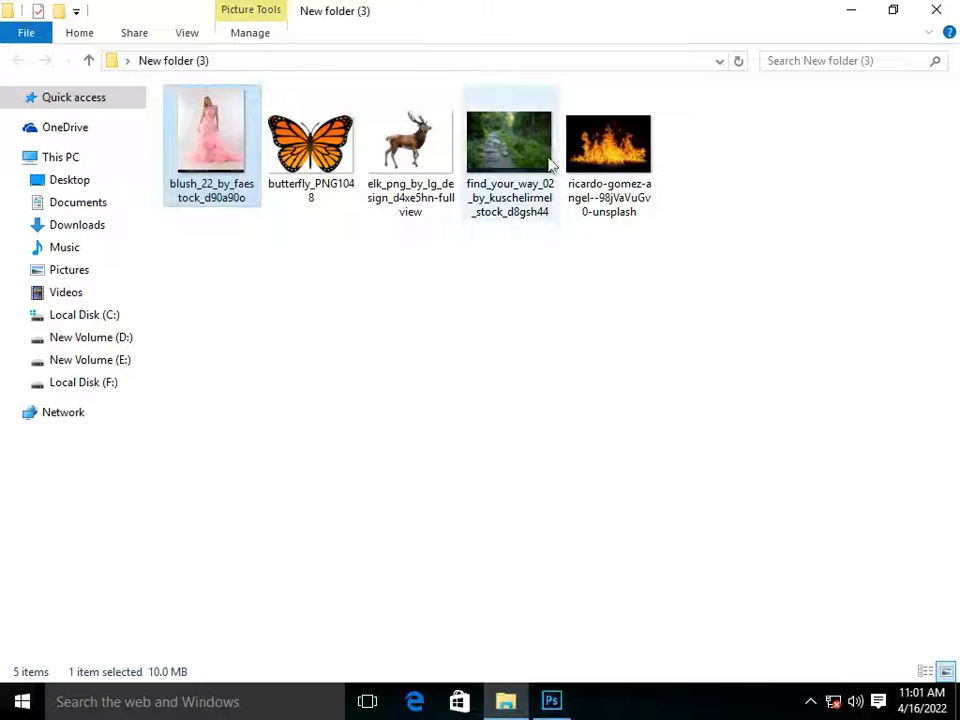
click(413, 140)
drag(413, 140, 536, 75)
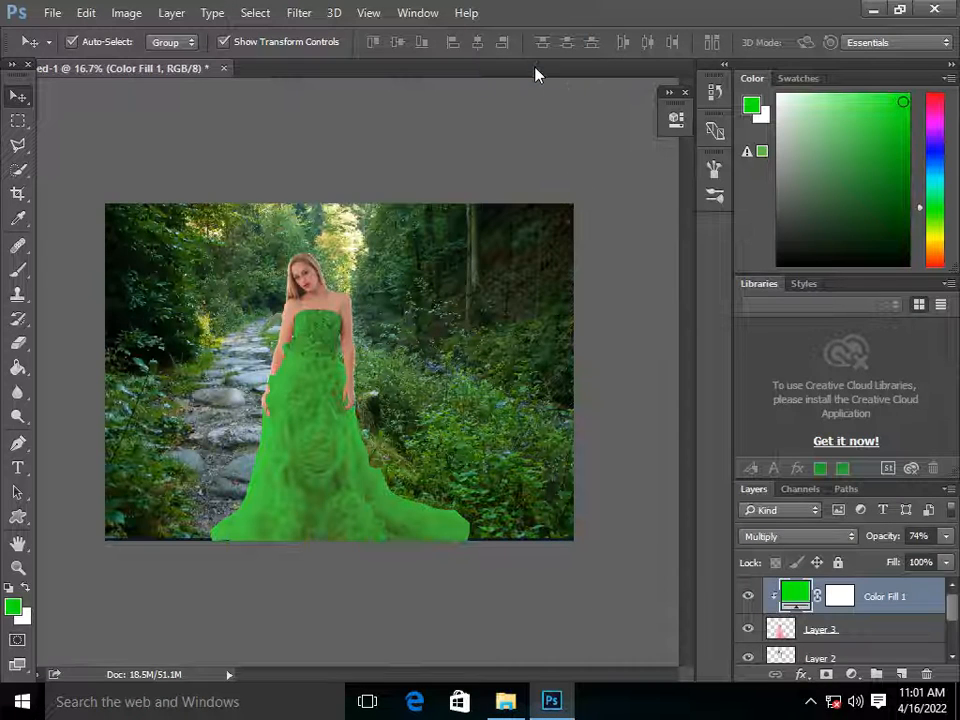
Step: Add a new layer above the elk and brush white along its upper back and neck at size 5 and 45% opacity
click(901, 674)
click(18, 170)
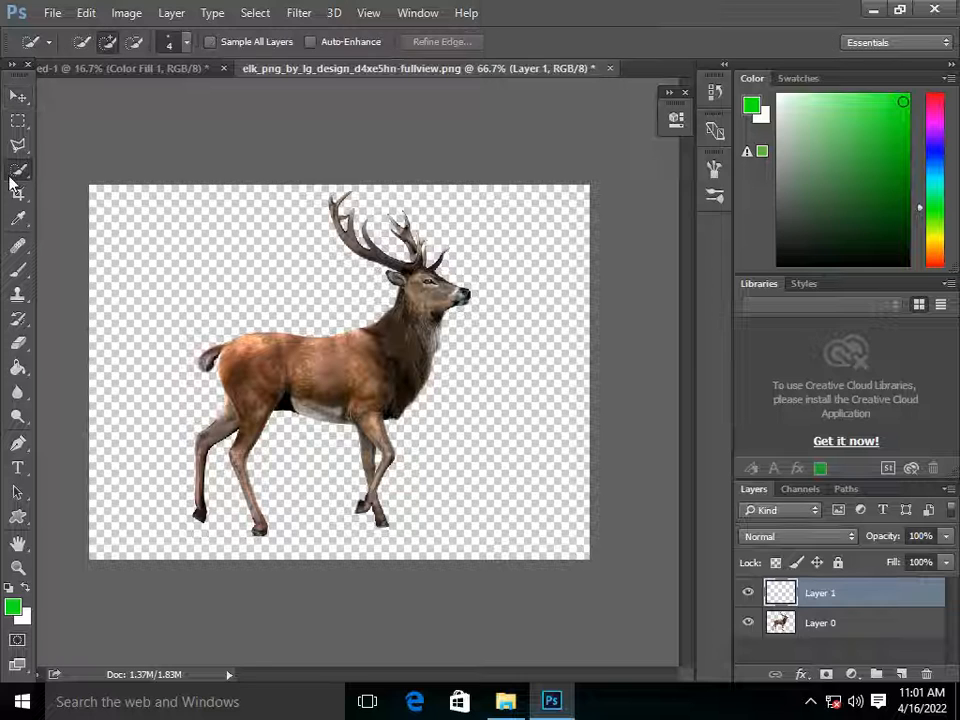
click(17, 273)
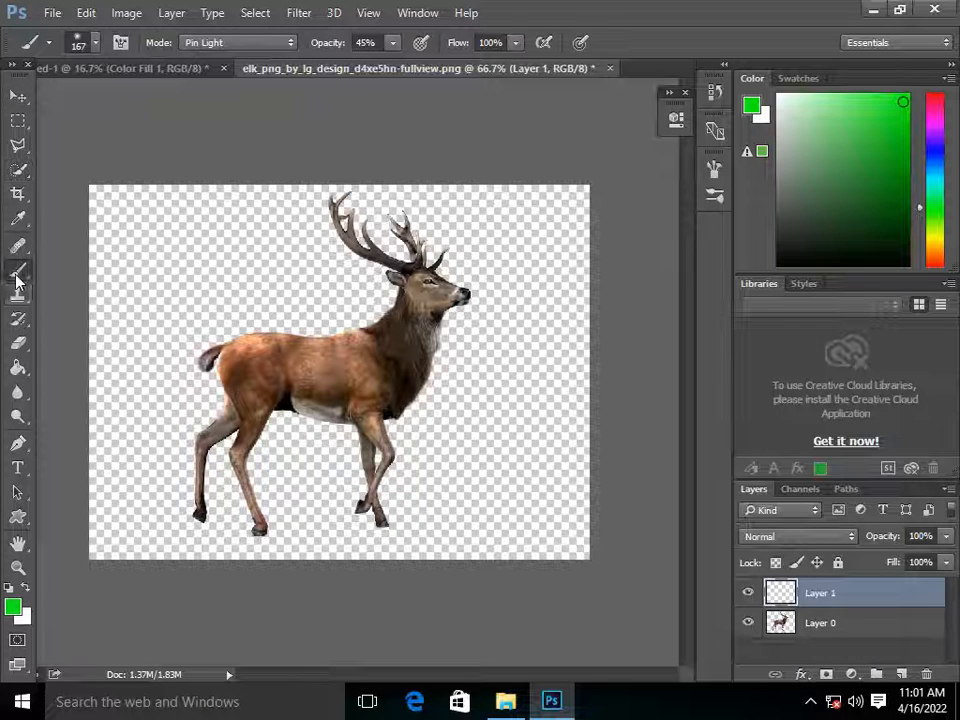
click(26, 590)
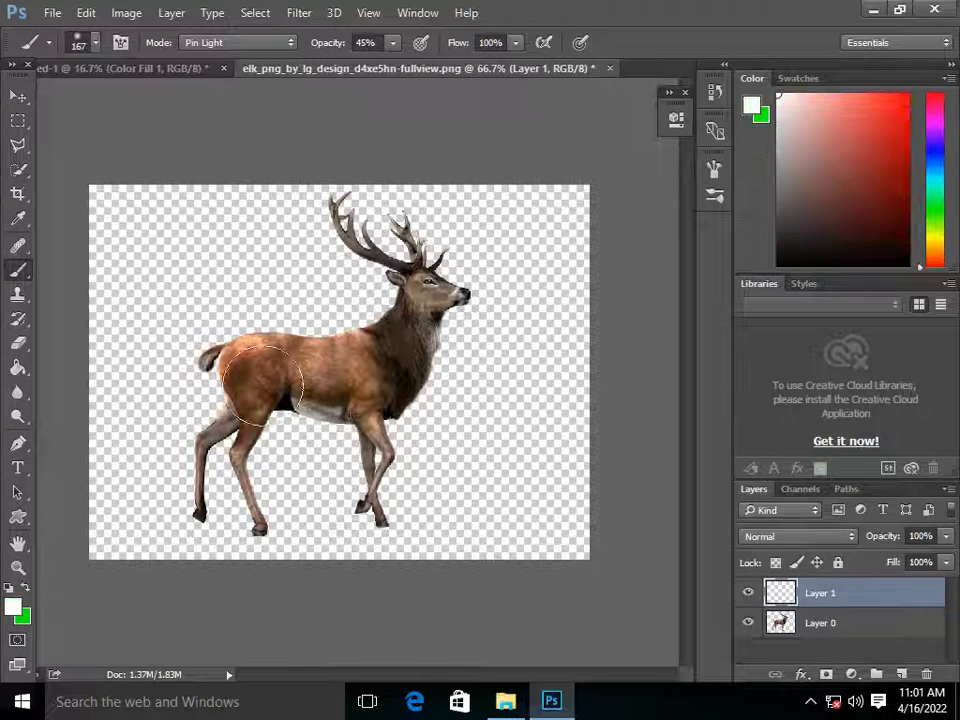
scroll(420, 320, up, 3)
scroll(420, 320, up, 3)
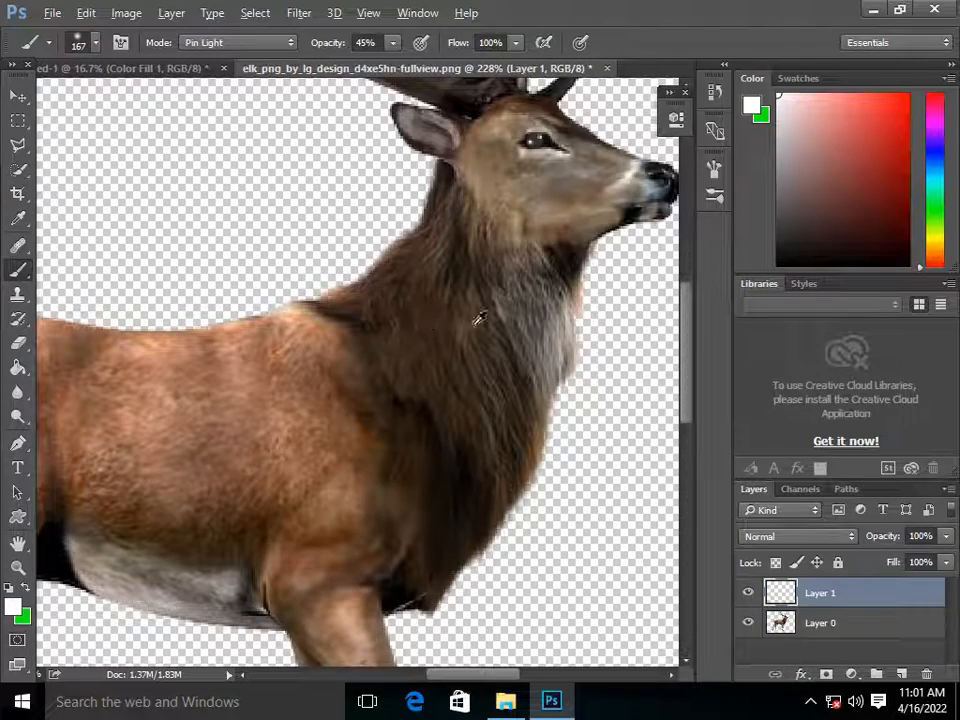
drag(321, 338, 297, 339)
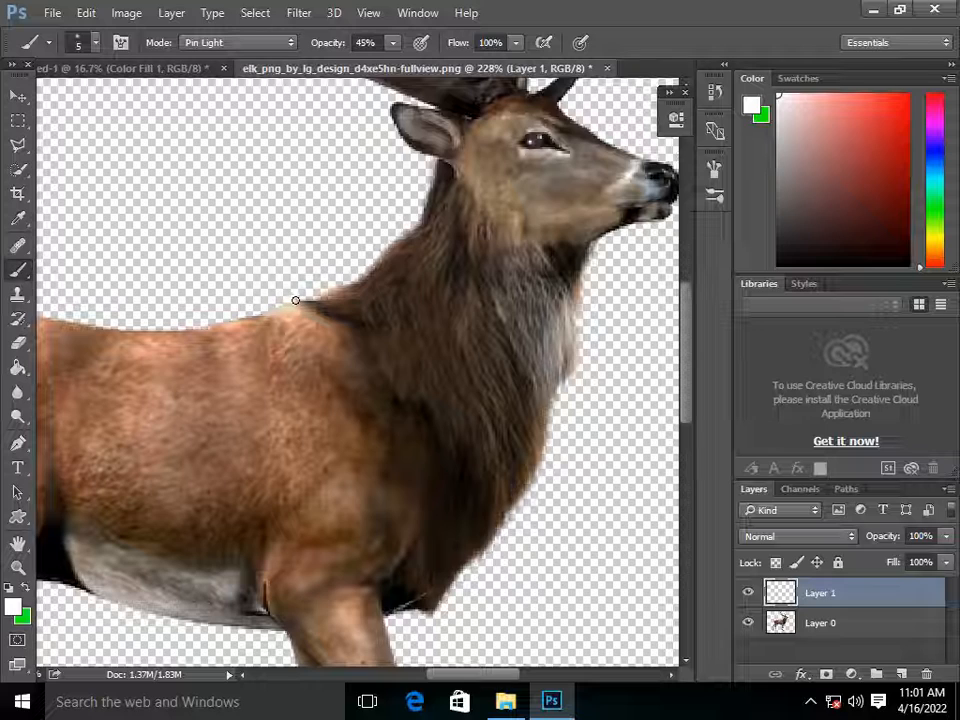
drag(321, 294, 359, 279)
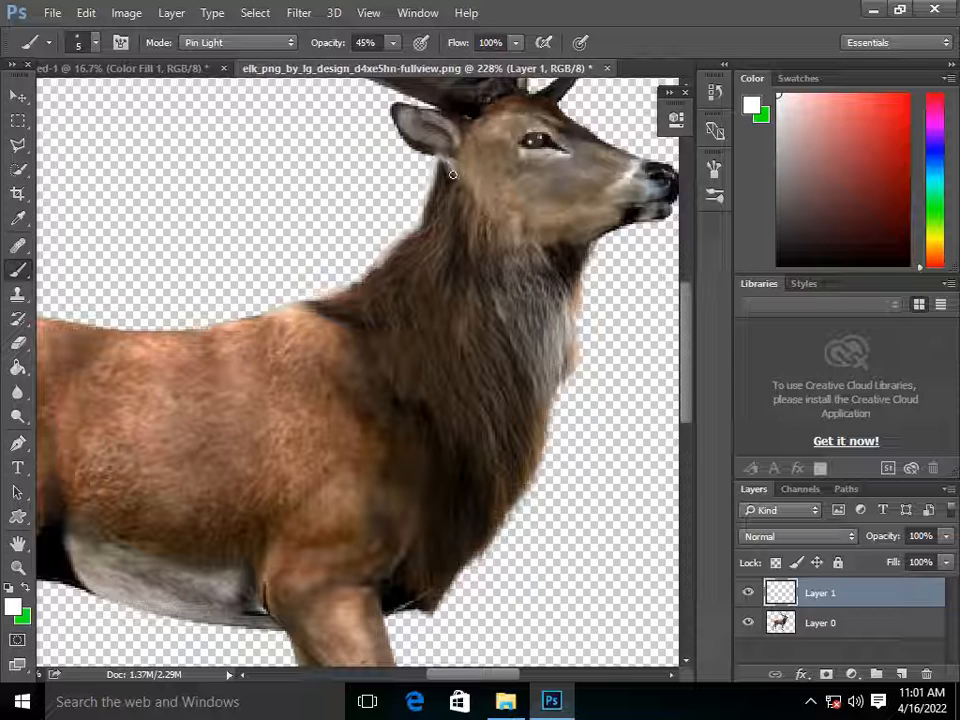
Step: Set the brush opacity to 100% and outline the back of the elk's neck, its shoulder and its ear in white
click(392, 43)
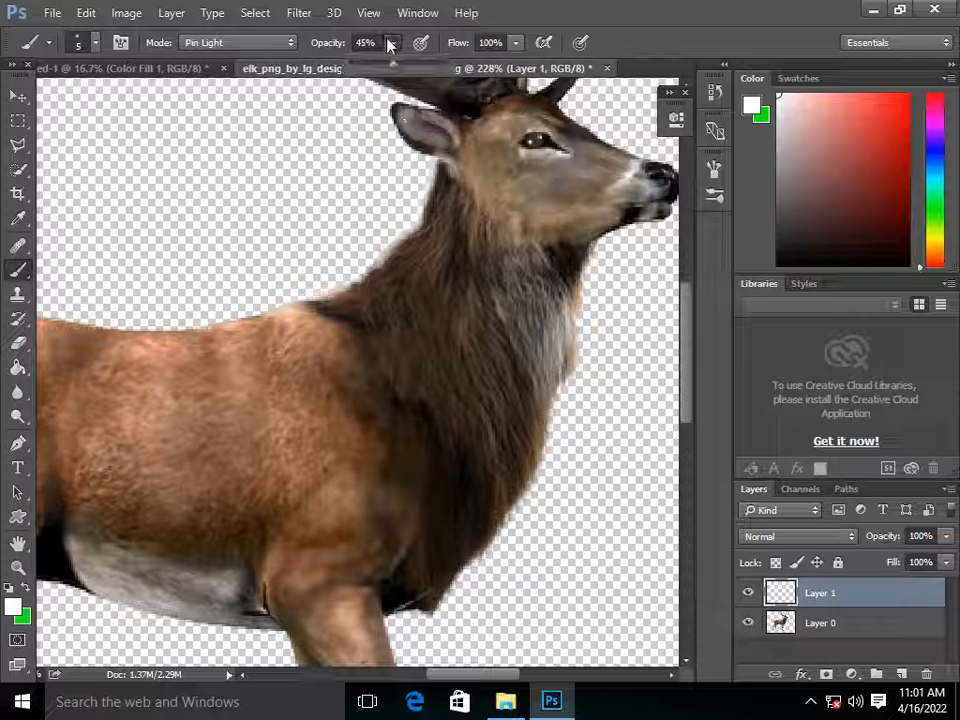
drag(395, 67, 483, 70)
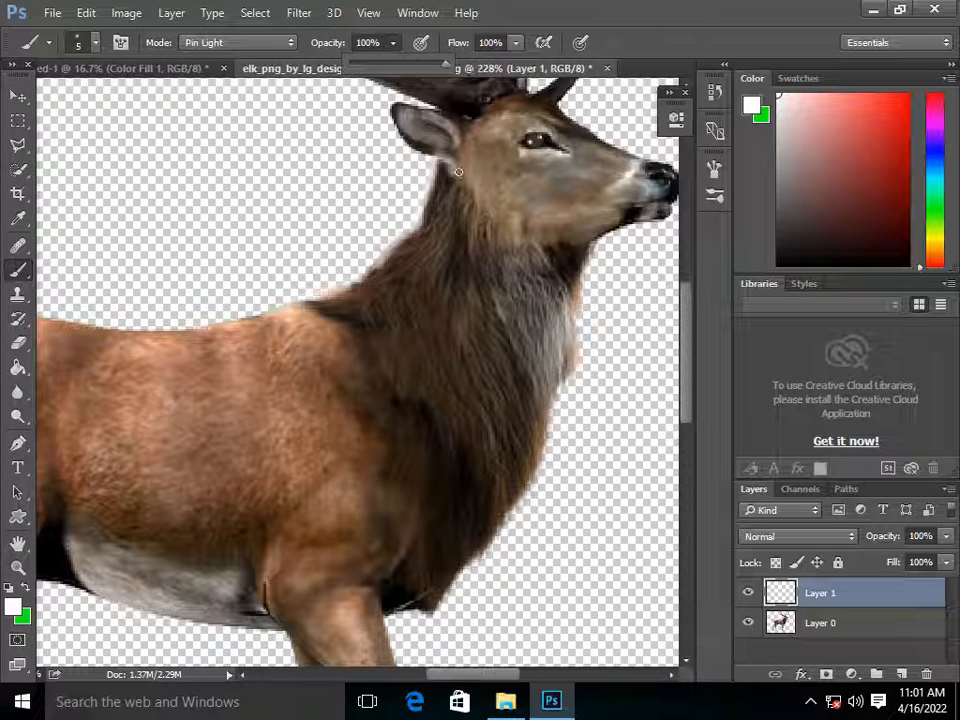
mouse_move(455, 176)
mouse_down()
mouse_move(451, 160)
mouse_move(437, 157)
mouse_move(424, 215)
mouse_move(372, 272)
mouse_move(222, 322)
mouse_up()
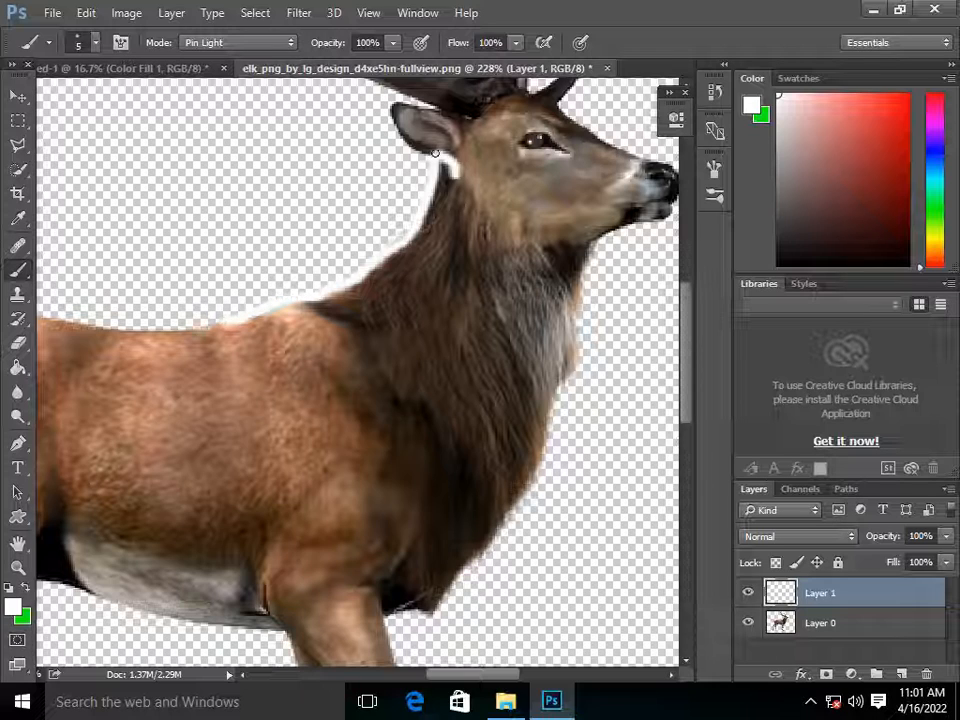
mouse_move(394, 133)
mouse_down()
mouse_move(400, 100)
mouse_move(467, 117)
mouse_up()
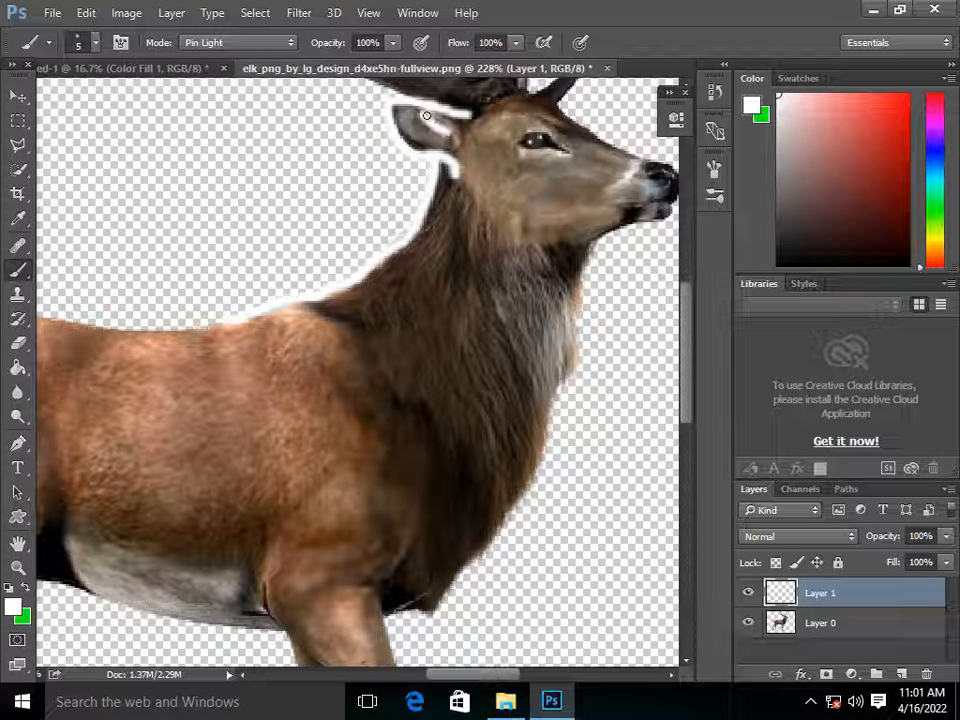
Step: Outline the elk's antlers in white, including the gaps between the tines, and continue the line down the forehead
scroll(424, 130, up, 3)
mouse_move(431, 204)
mouse_down()
mouse_move(348, 173)
mouse_move(241, 103)
mouse_up()
scroll(241, 103, up, 3)
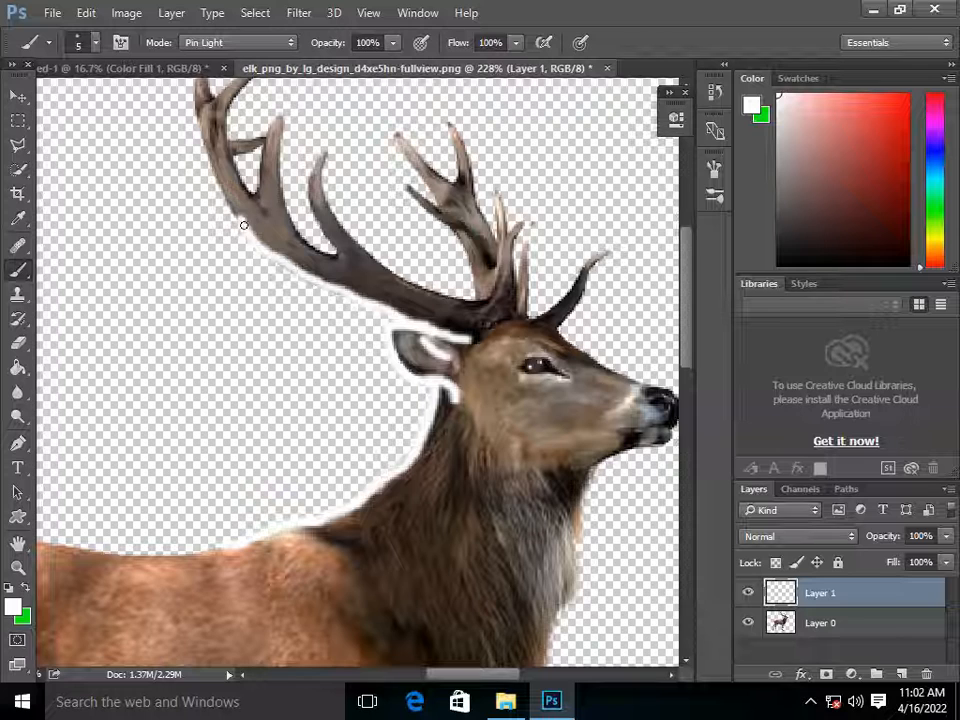
mouse_move(231, 215)
mouse_down()
mouse_move(212, 186)
mouse_move(197, 119)
mouse_up()
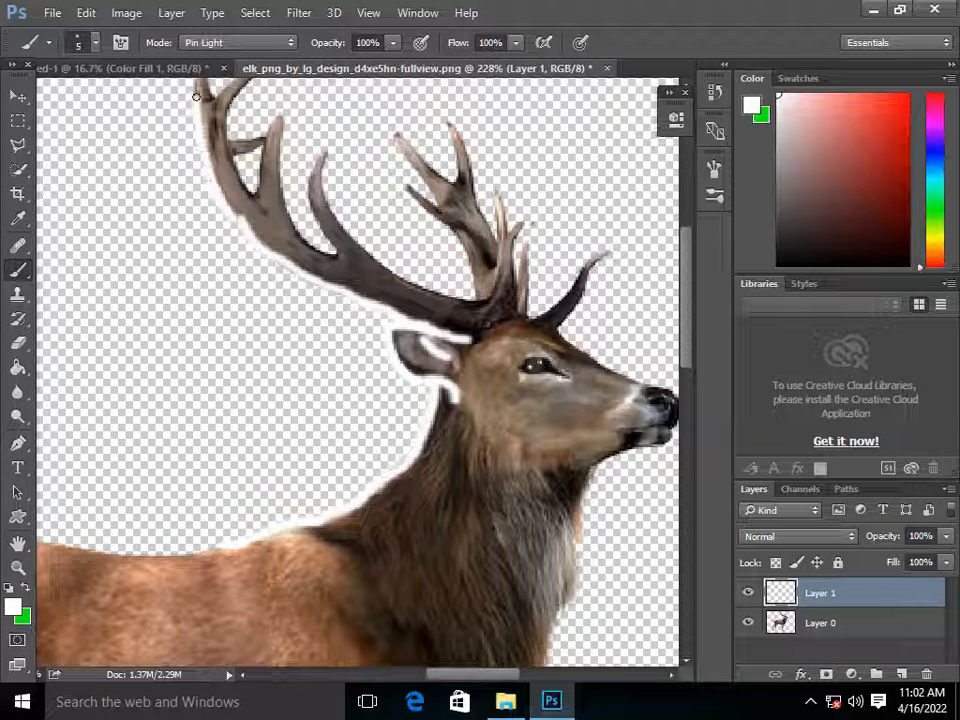
drag(236, 155, 262, 147)
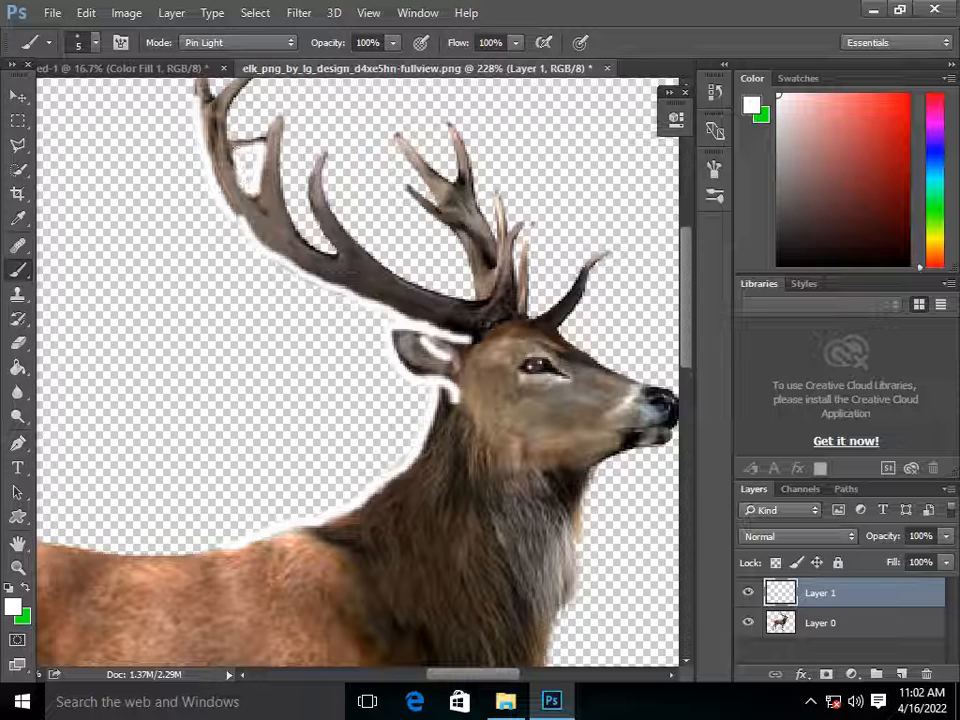
mouse_move(282, 130)
mouse_down()
mouse_move(296, 213)
mouse_move(288, 199)
mouse_move(313, 243)
mouse_move(337, 255)
mouse_move(308, 195)
mouse_move(309, 172)
mouse_move(328, 147)
mouse_move(327, 201)
mouse_move(358, 245)
mouse_move(437, 293)
mouse_move(478, 299)
mouse_move(494, 288)
mouse_move(499, 193)
mouse_move(492, 231)
mouse_move(452, 123)
mouse_move(455, 180)
mouse_move(406, 140)
mouse_move(430, 197)
mouse_move(404, 180)
mouse_move(450, 236)
mouse_move(471, 292)
mouse_up()
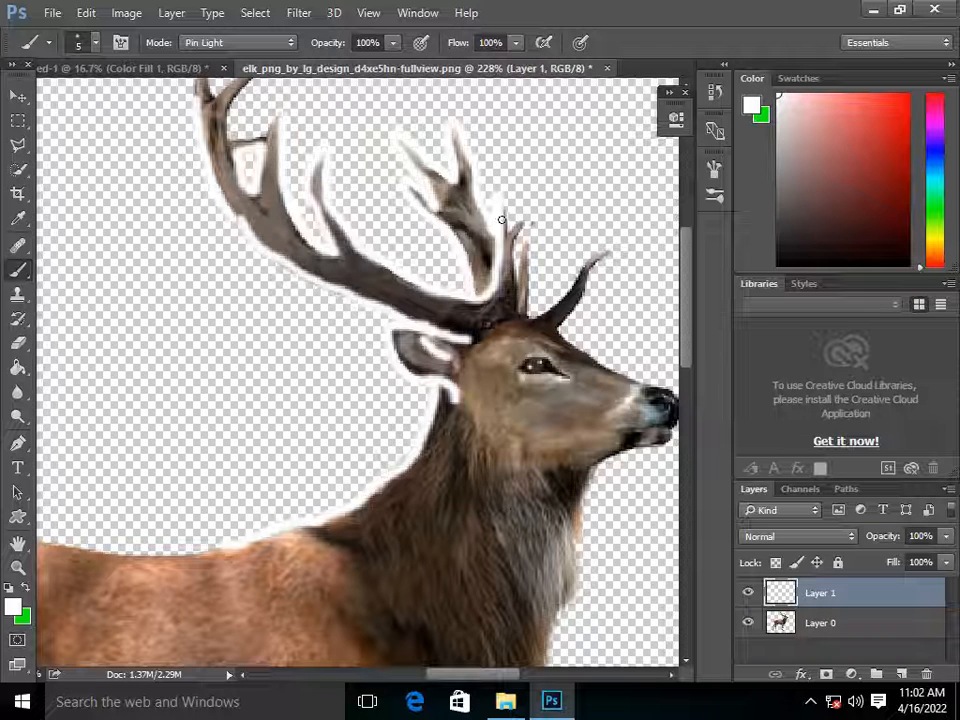
mouse_move(508, 218)
mouse_down()
mouse_move(516, 281)
mouse_move(521, 250)
mouse_move(535, 316)
mouse_move(589, 259)
mouse_move(607, 260)
mouse_up()
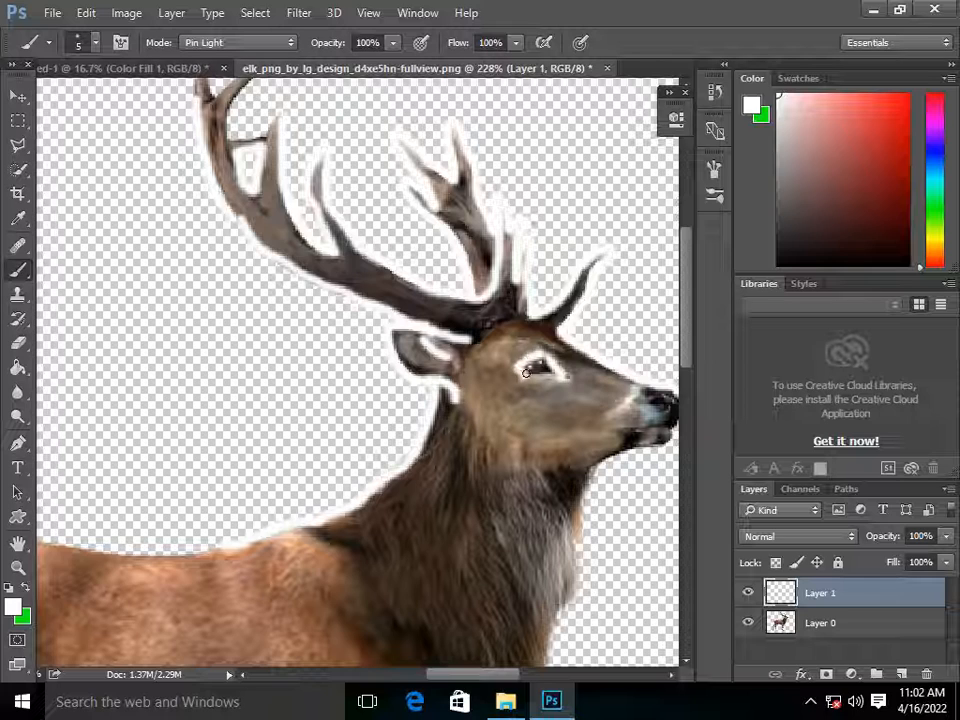
Step: Paint the white outline around the elk's eye, jaw, mouth and nose
drag(525, 372, 552, 373)
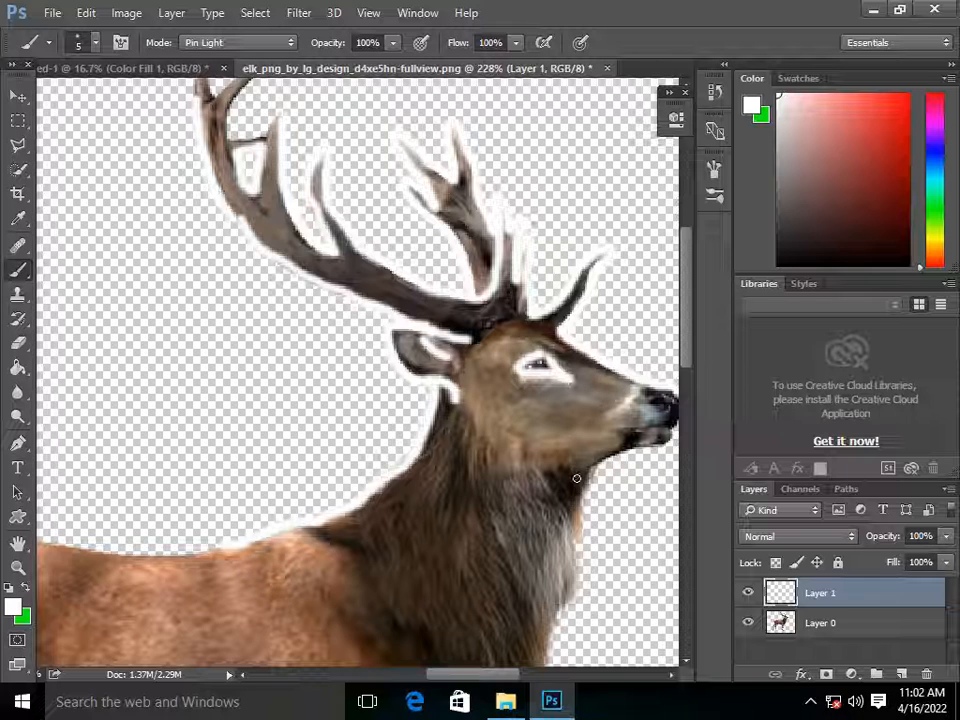
drag(591, 441, 553, 439)
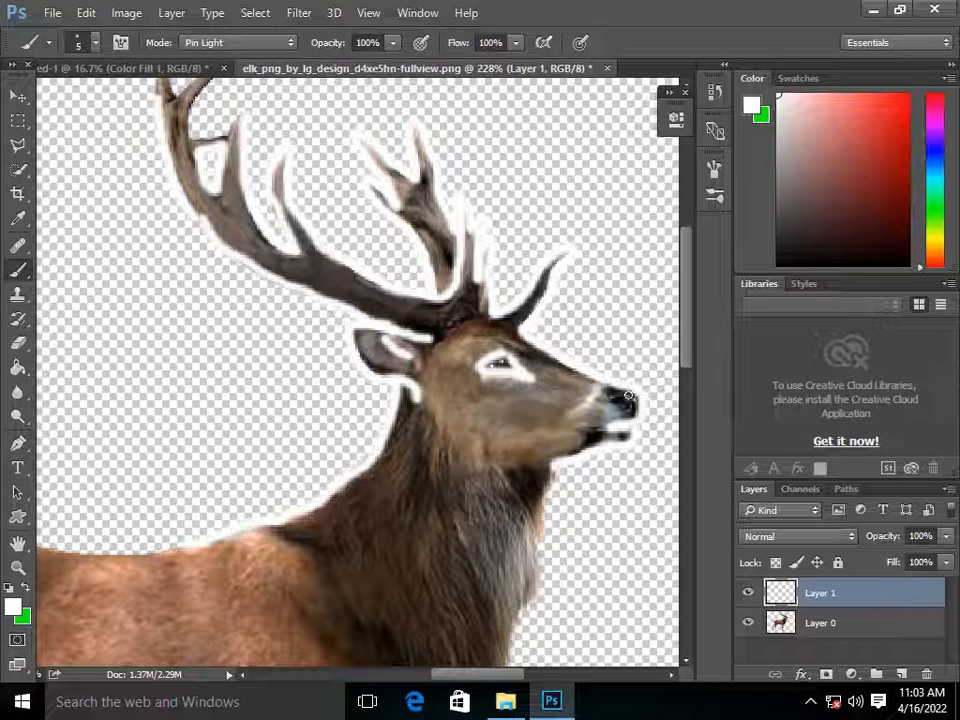
mouse_move(616, 397)
mouse_down()
mouse_move(620, 408)
mouse_move(632, 402)
mouse_move(617, 395)
mouse_up()
Step: Finish the white outline around the antler tips, neck front and chest, closing it with a line across the shoulder to the back
drag(282, 286, 422, 439)
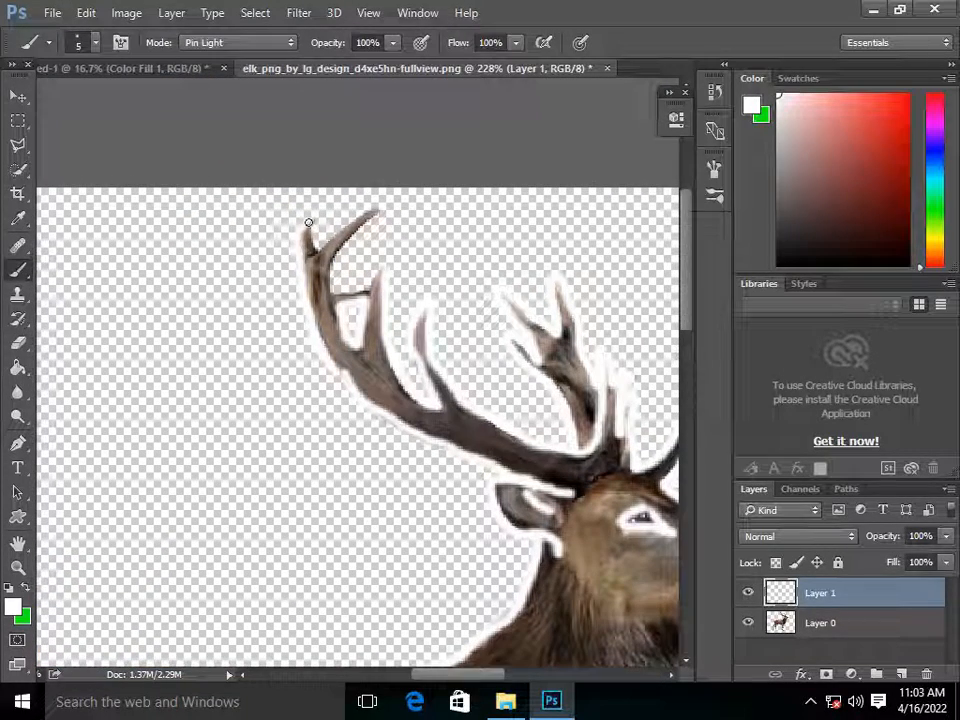
mouse_move(312, 229)
mouse_down()
mouse_move(314, 246)
mouse_move(373, 209)
mouse_move(345, 250)
mouse_move(339, 289)
mouse_move(380, 271)
mouse_up()
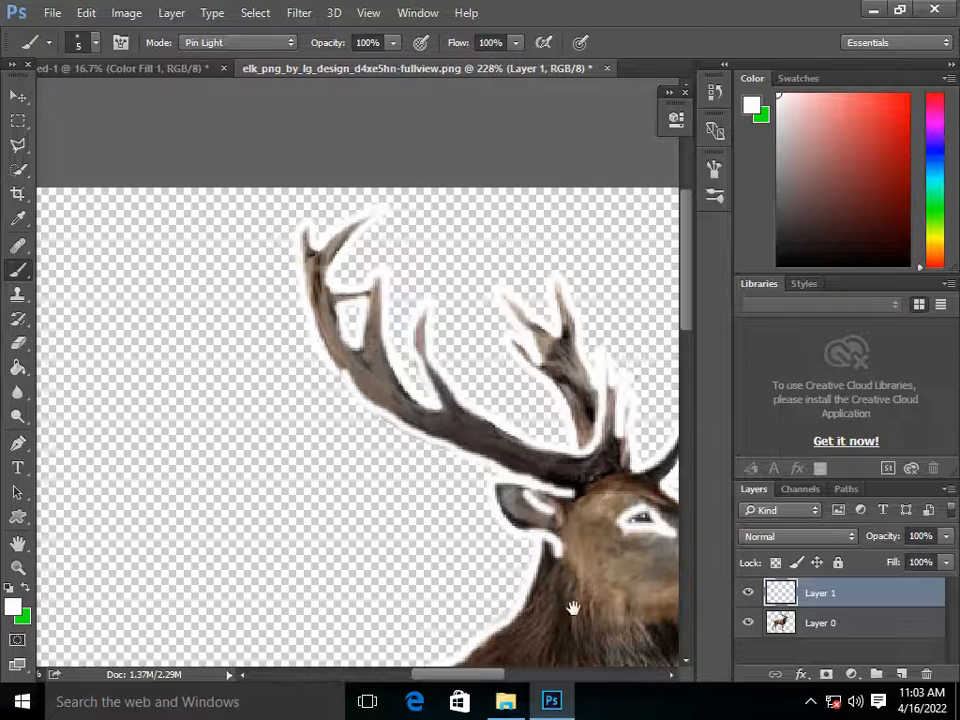
drag(572, 606, 356, 306)
mouse_move(486, 311)
mouse_down()
mouse_move(440, 515)
mouse_move(427, 550)
mouse_move(358, 640)
mouse_up()
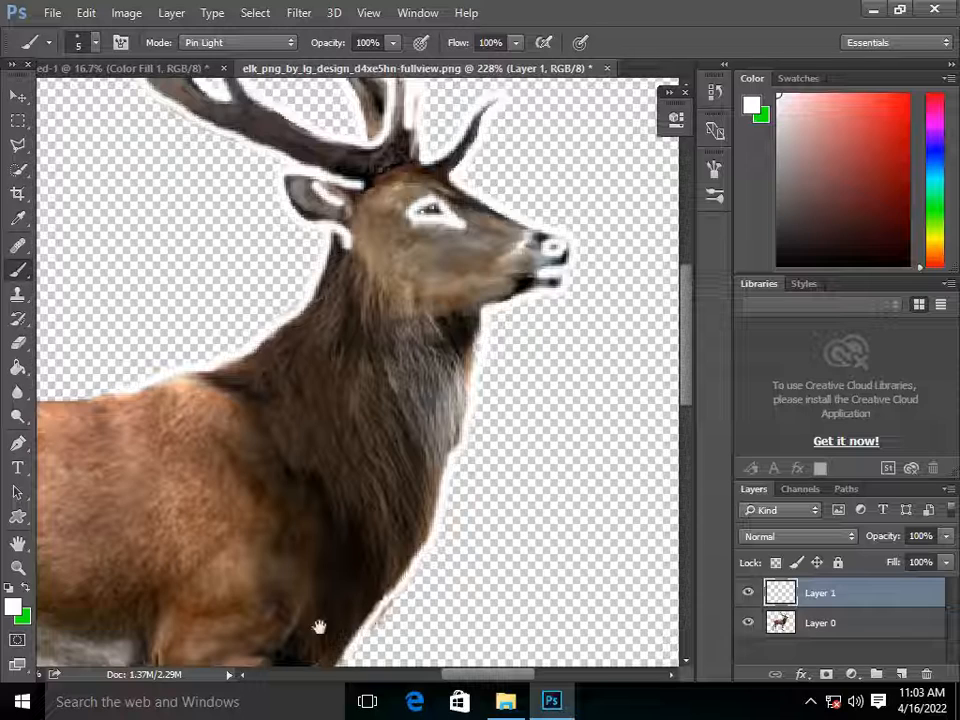
drag(315, 493, 380, 343)
mouse_move(407, 499)
mouse_down()
mouse_move(387, 530)
mouse_move(344, 529)
mouse_move(306, 486)
mouse_move(184, 241)
mouse_up()
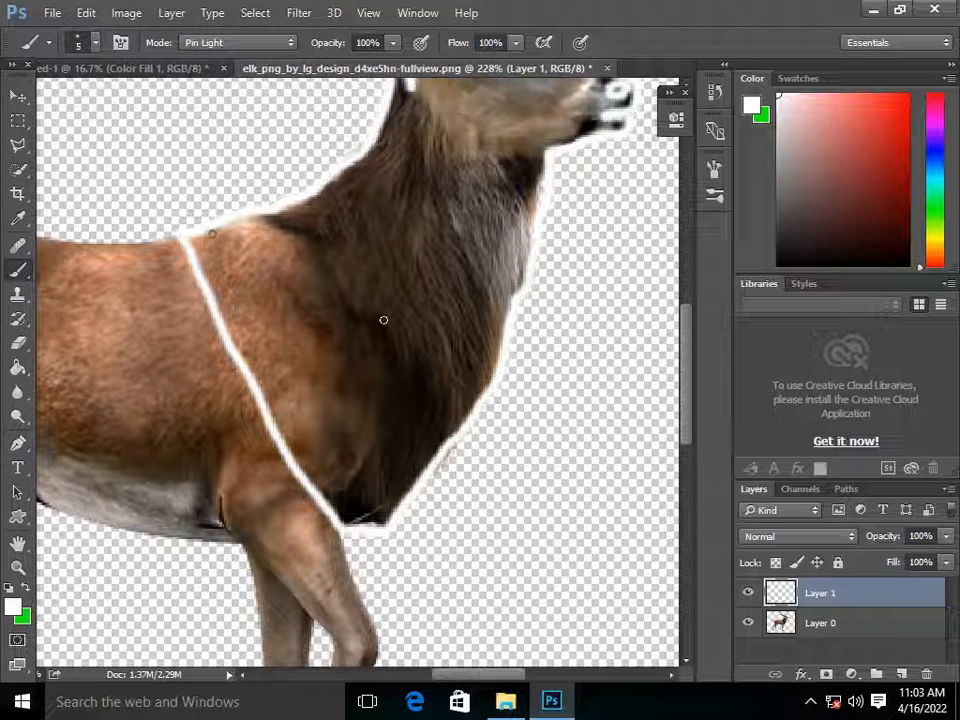
Step: Pick the 503 px grass-shaped brush tip and rotate its angle to point straight down
right_click(352, 336)
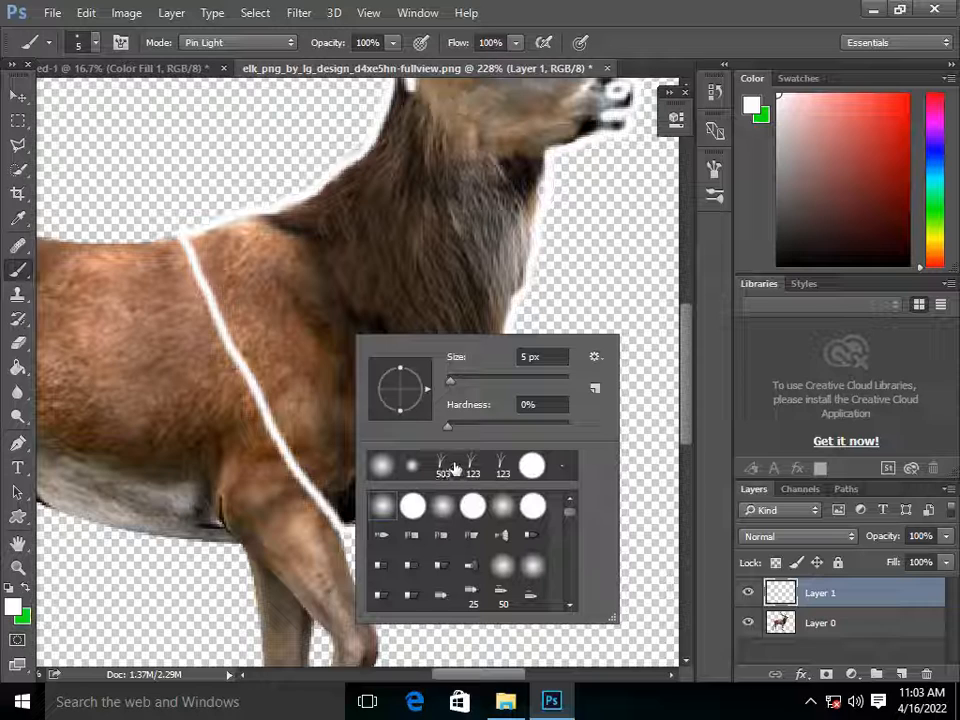
click(452, 467)
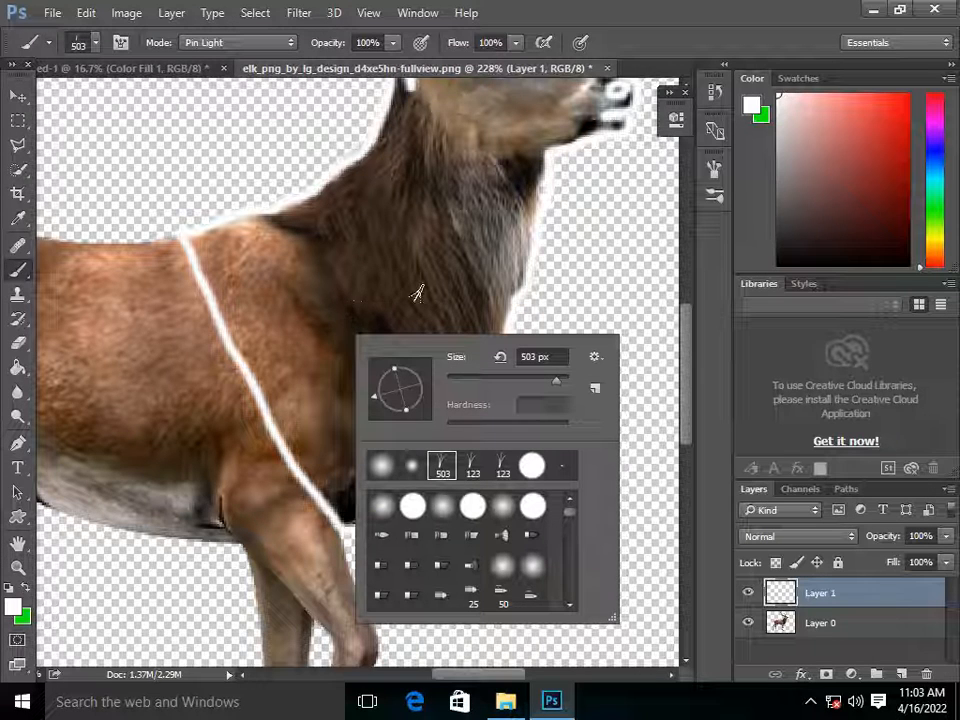
drag(375, 403, 403, 418)
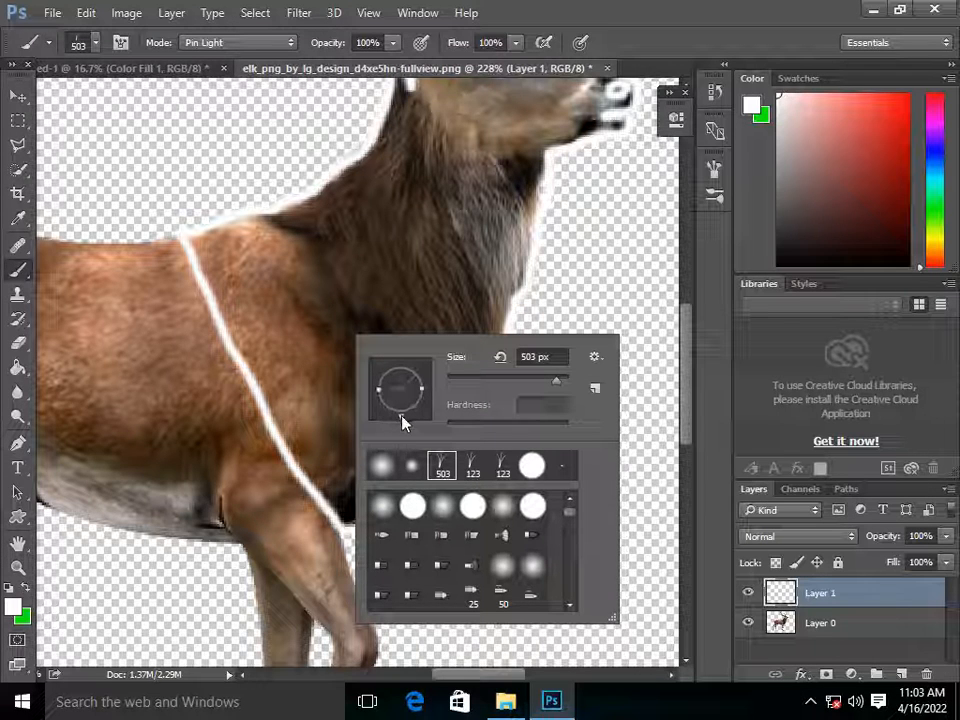
click(478, 230)
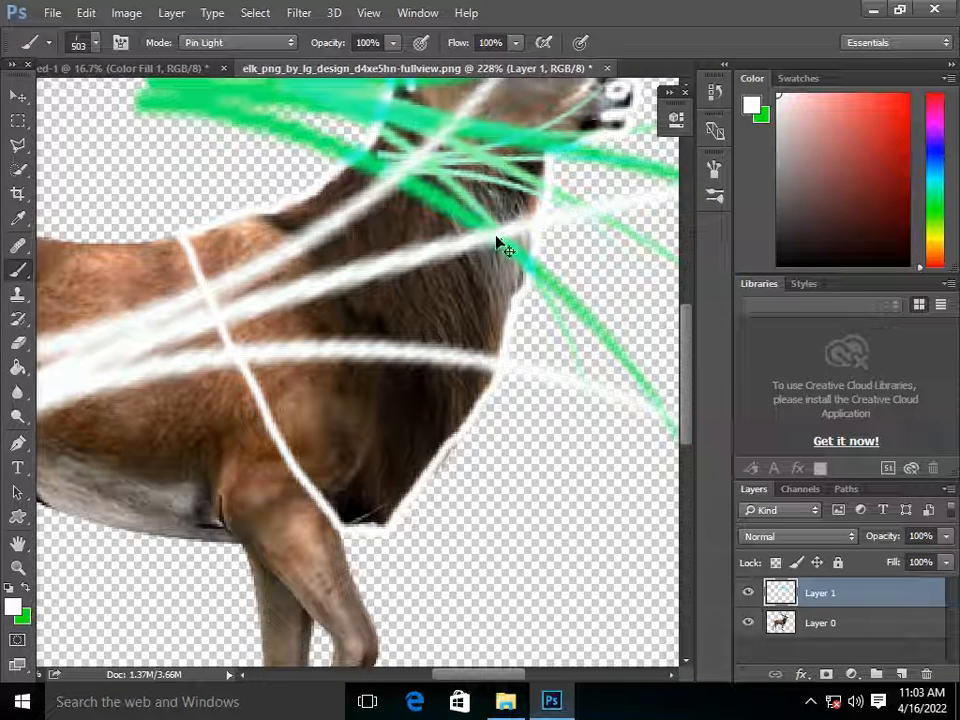
key(ctrl+z)
key(ctrl+alt+z)
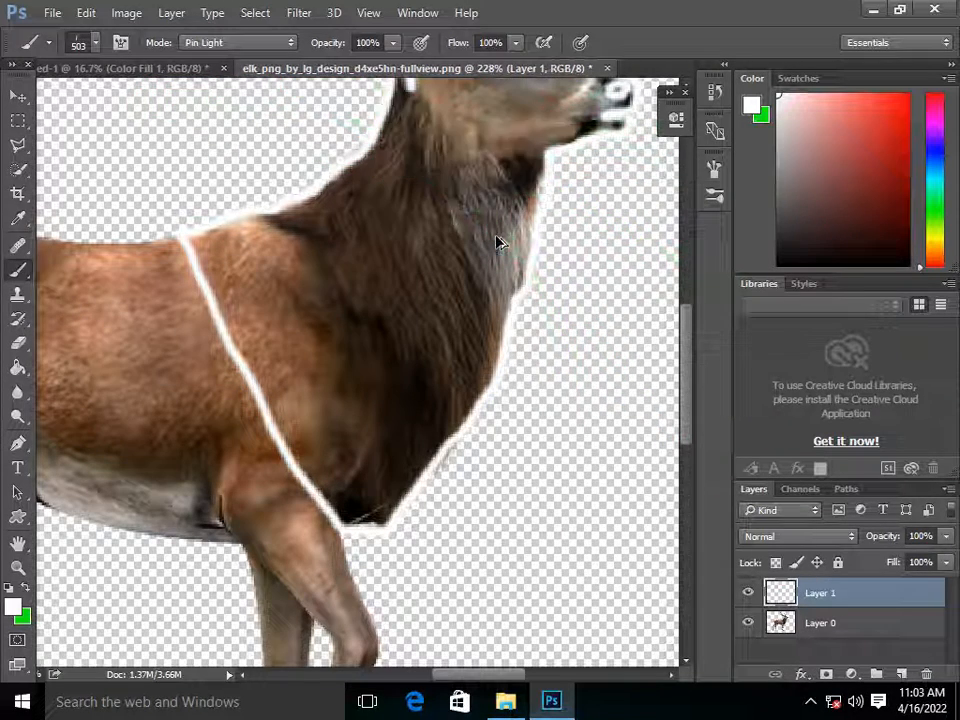
Step: Reduce the grass brush to 11 px and paint green foliage strokes down the front of the elk's chest
mouse_move(482, 264)
mouse_down()
mouse_move(428, 266)
mouse_move(422, 281)
mouse_move(91, 387)
mouse_up()
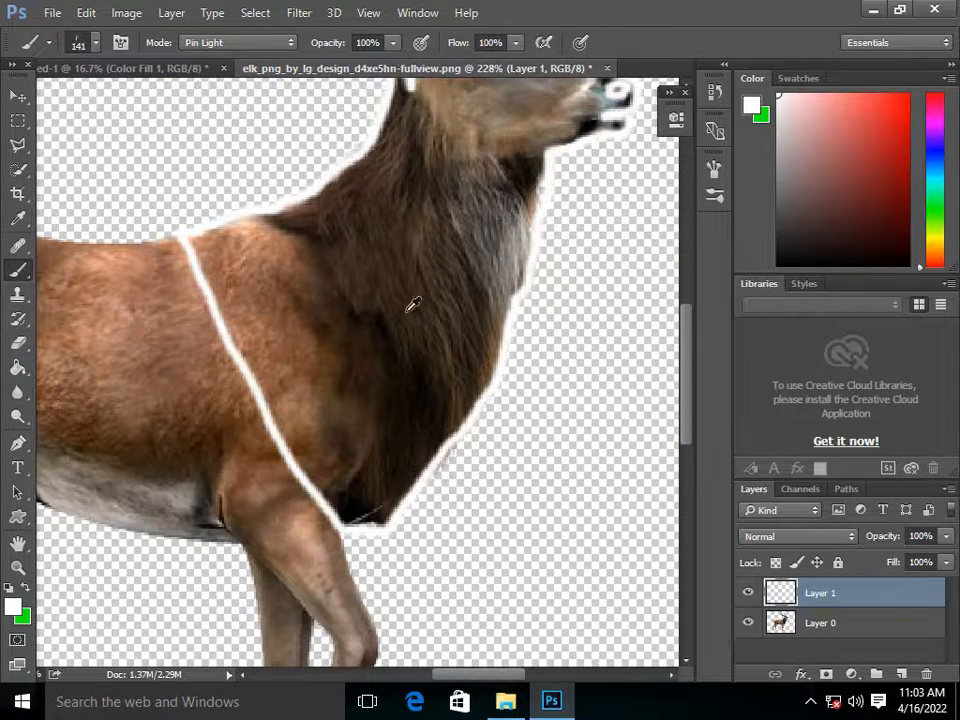
drag(408, 307, 298, 340)
drag(273, 333, 272, 336)
mouse_move(467, 287)
mouse_down()
mouse_move(414, 390)
mouse_move(378, 512)
mouse_up()
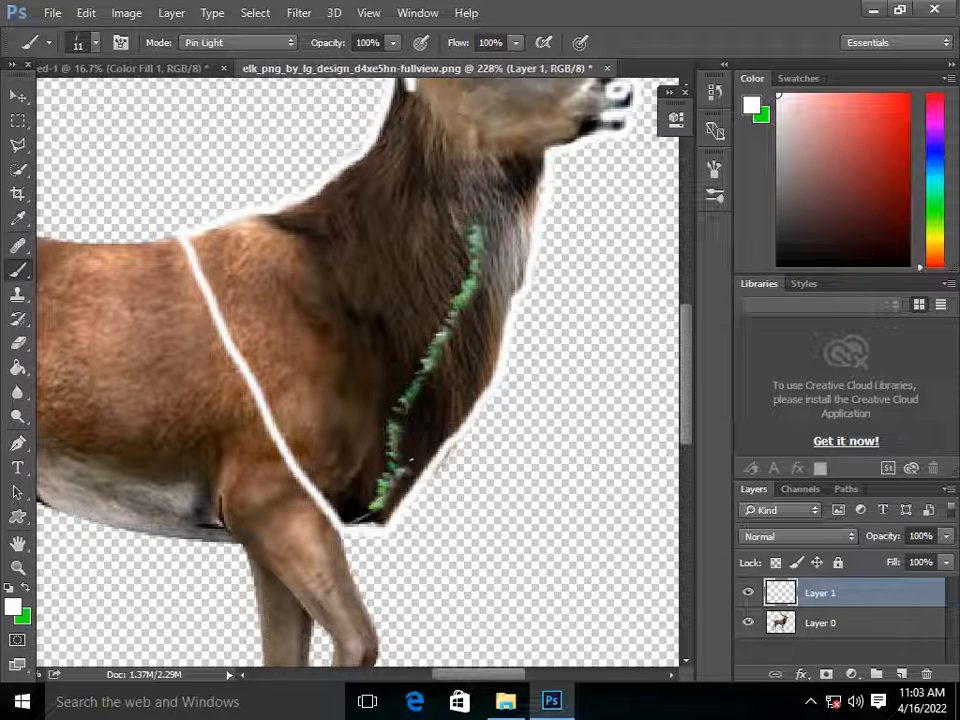
drag(440, 414, 514, 205)
drag(494, 254, 432, 406)
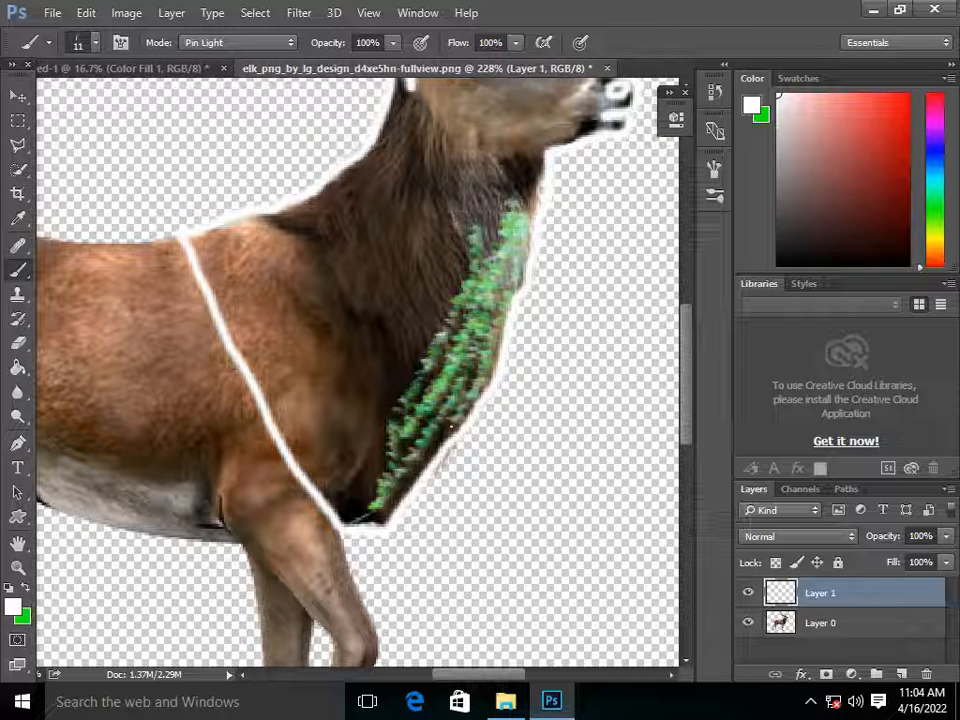
drag(421, 453, 434, 442)
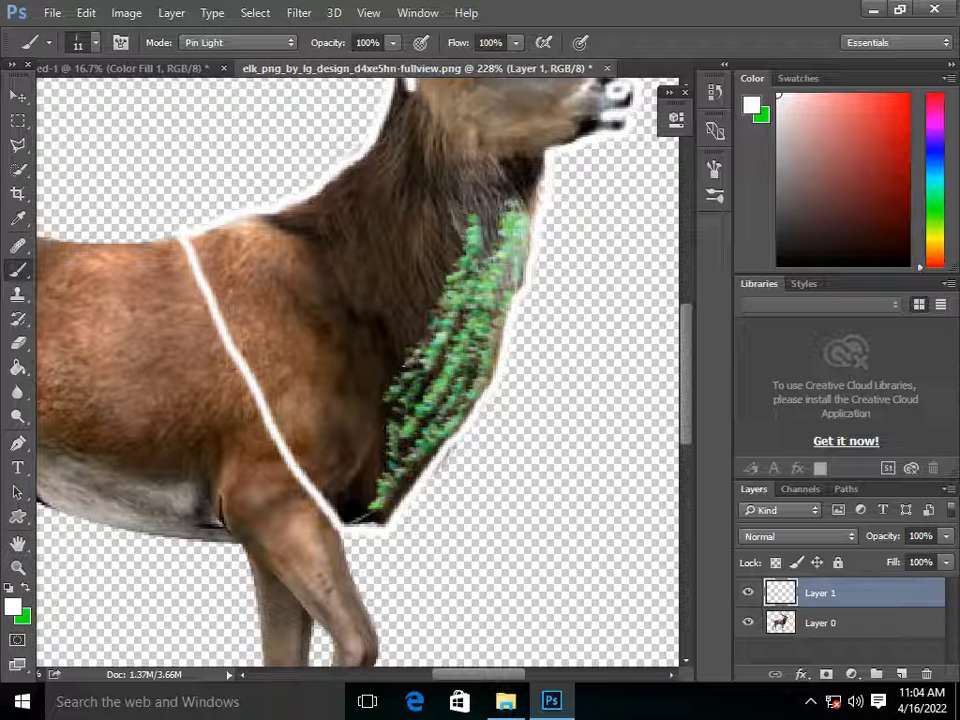
Step: Cover the rest of the elk's neck with green foliage strokes, from below the jaw and ear to the lower chest tip
mouse_move(402, 372)
mouse_down()
mouse_move(476, 242)
mouse_move(481, 210)
mouse_move(411, 345)
mouse_move(438, 300)
mouse_up()
mouse_move(443, 231)
mouse_down()
mouse_move(389, 324)
mouse_move(445, 217)
mouse_up()
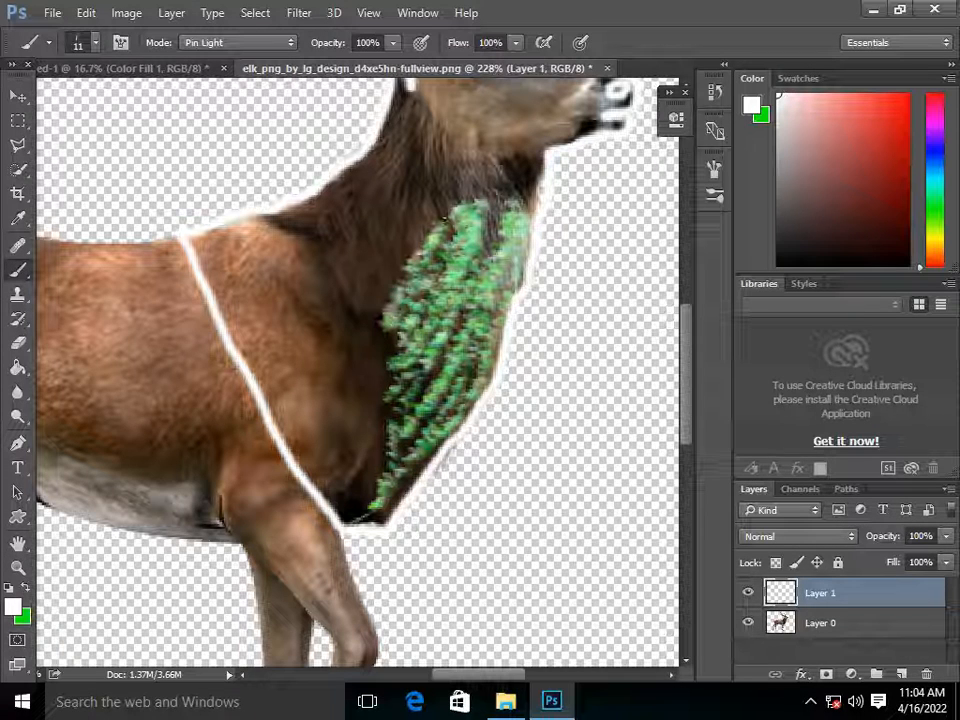
mouse_move(401, 272)
mouse_down()
mouse_move(378, 312)
mouse_move(430, 203)
mouse_move(360, 290)
mouse_up()
mouse_move(361, 280)
mouse_down()
mouse_move(404, 192)
mouse_move(430, 177)
mouse_move(364, 277)
mouse_move(411, 168)
mouse_move(358, 272)
mouse_move(341, 269)
mouse_move(409, 163)
mouse_move(358, 240)
mouse_move(388, 140)
mouse_move(318, 228)
mouse_move(283, 214)
mouse_move(385, 145)
mouse_move(410, 100)
mouse_move(395, 150)
mouse_move(415, 105)
mouse_move(420, 130)
mouse_up()
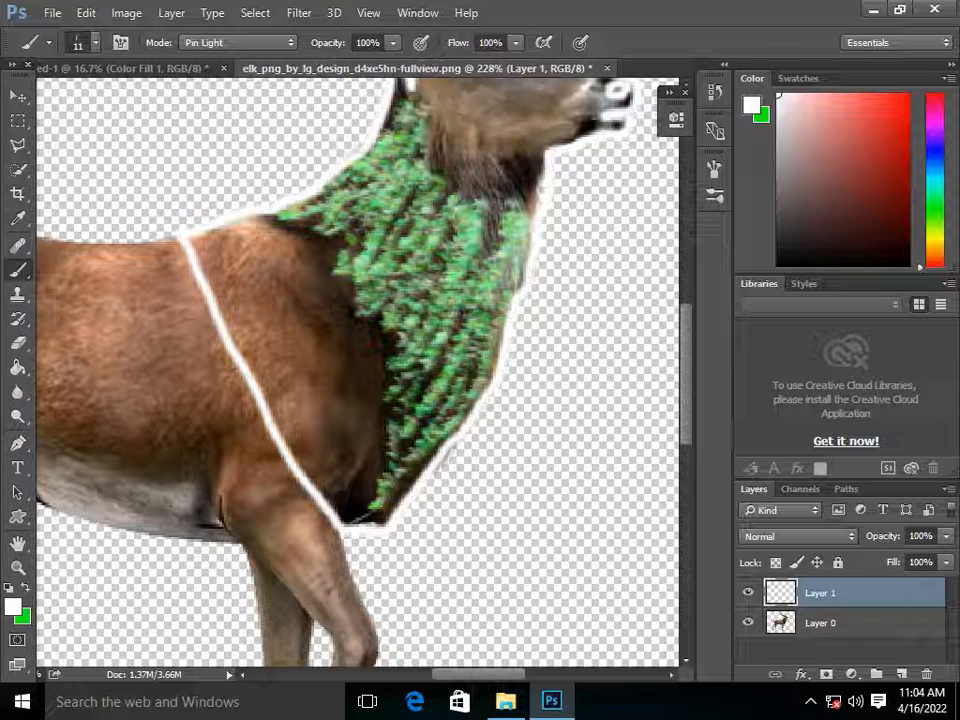
mouse_move(420, 180)
mouse_down()
mouse_move(434, 138)
mouse_move(443, 174)
mouse_move(449, 130)
mouse_move(471, 198)
mouse_move(467, 157)
mouse_move(468, 236)
mouse_up()
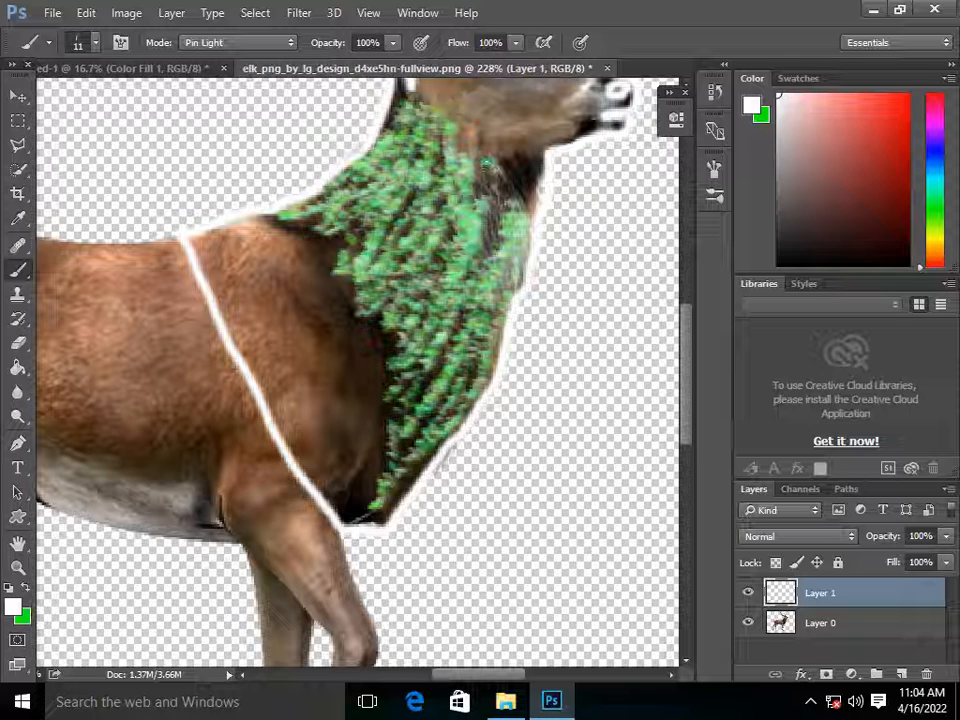
mouse_move(487, 162)
mouse_down()
mouse_move(498, 238)
mouse_move(534, 160)
mouse_move(524, 190)
mouse_up()
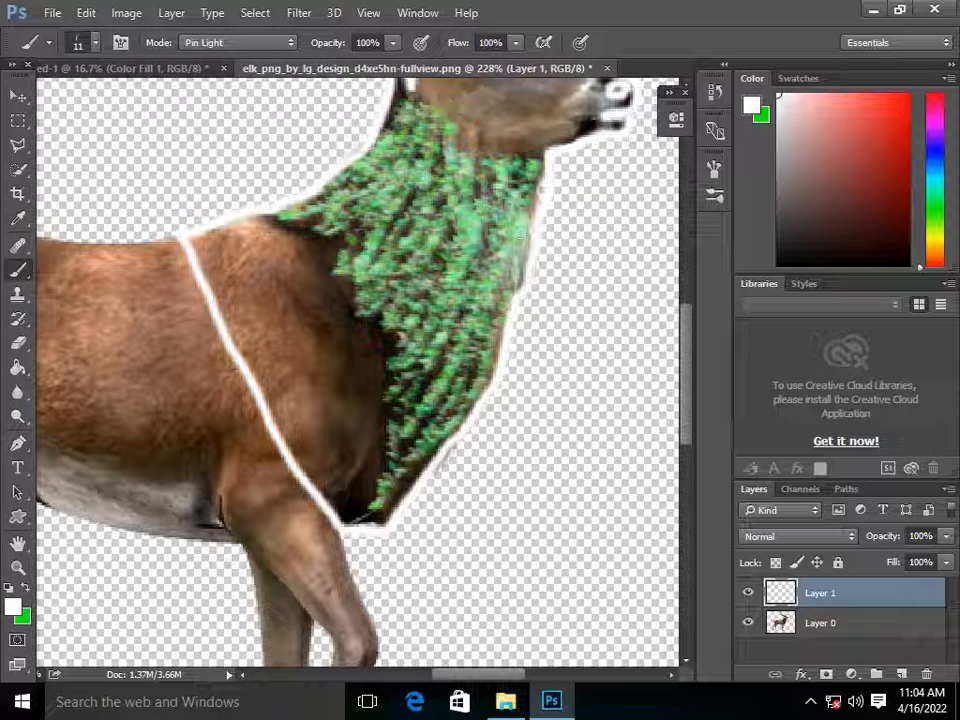
mouse_move(452, 334)
mouse_down()
mouse_move(420, 386)
mouse_move(386, 338)
mouse_move(388, 402)
mouse_move(397, 334)
mouse_move(366, 496)
mouse_move(370, 482)
mouse_up()
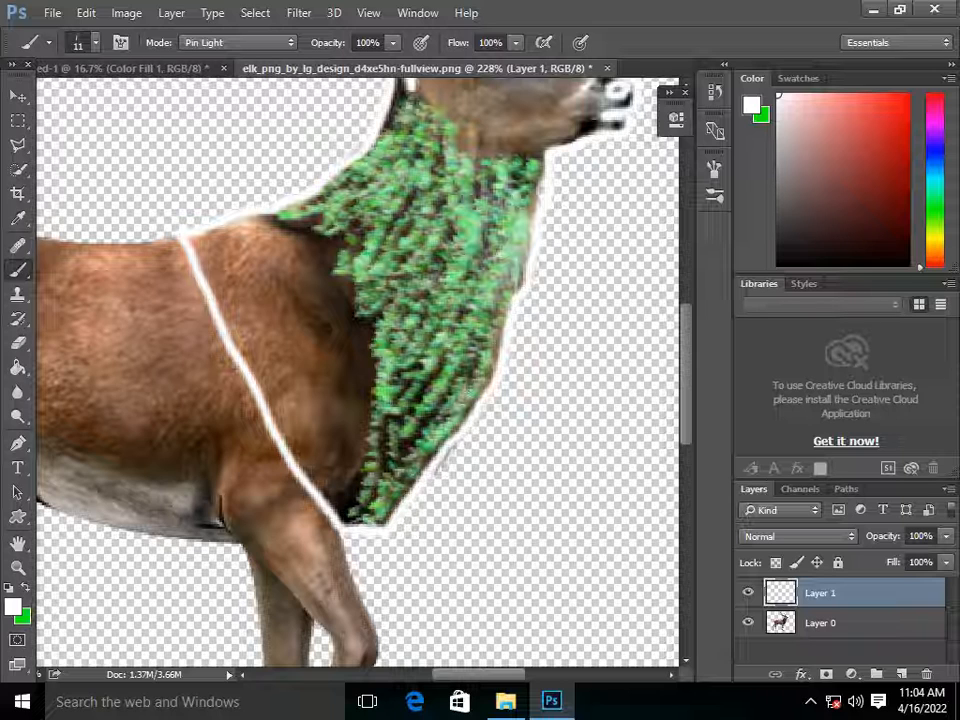
Step: Load the painted layer's pixels as a selection and move the elk drawing into the forest composite document
scroll(443, 320, down, 5)
scroll(427, 307, up, 4)
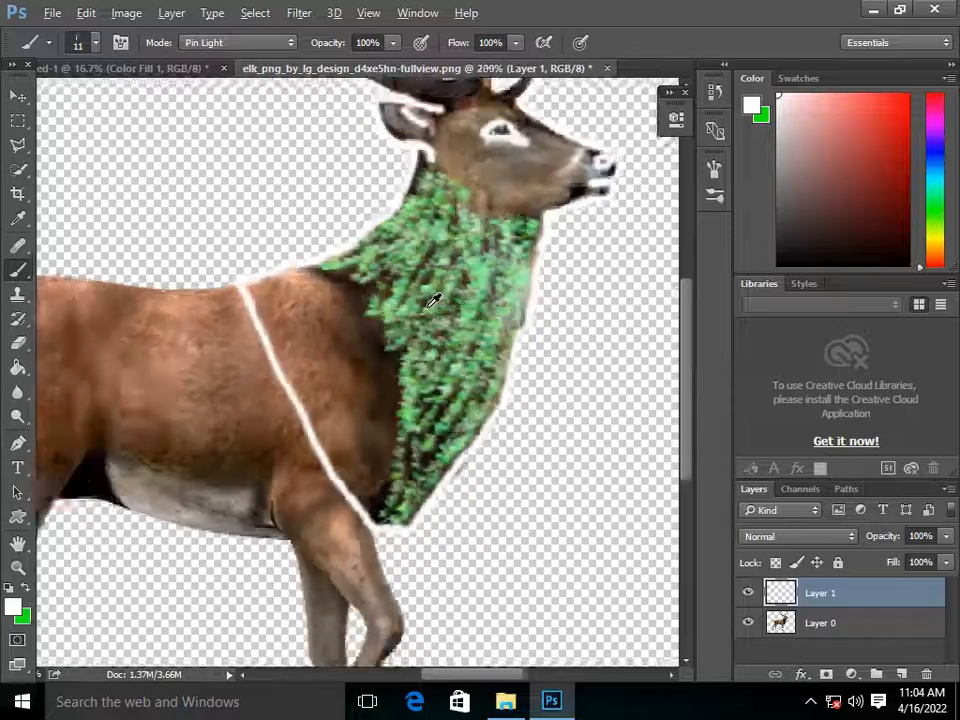
scroll(433, 300, up, 1)
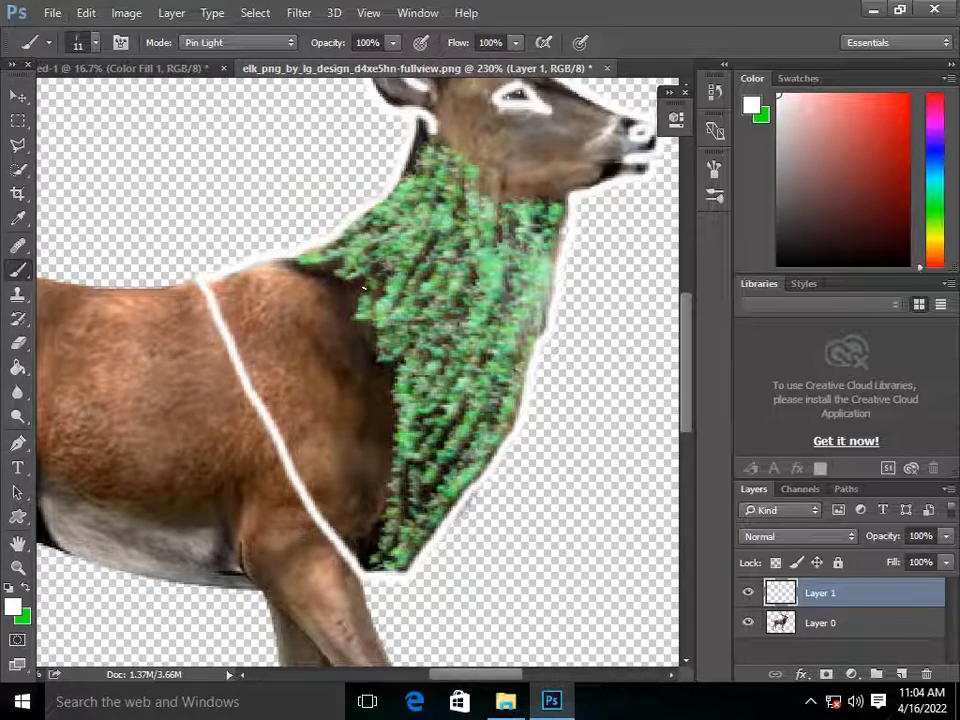
scroll(365, 288, down, 5)
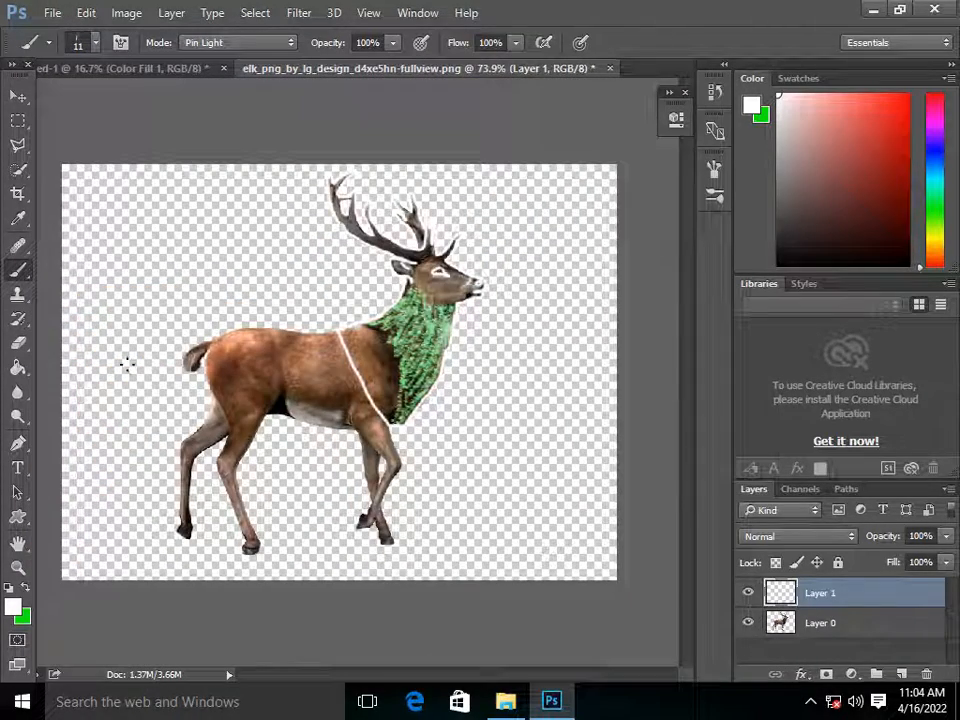
ctrl+click(781, 594)
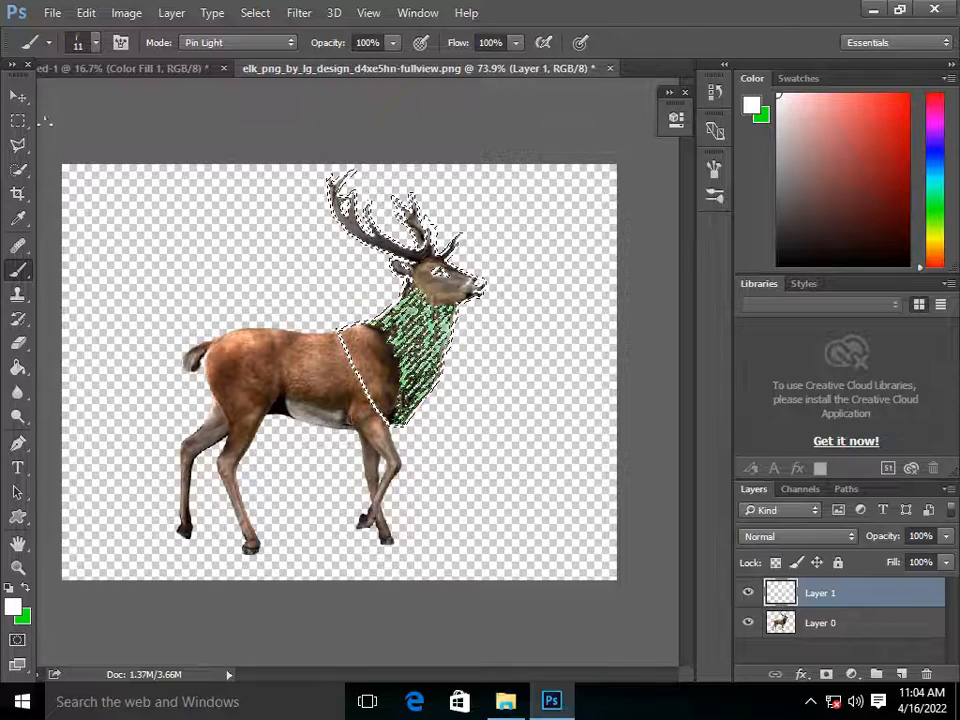
click(22, 97)
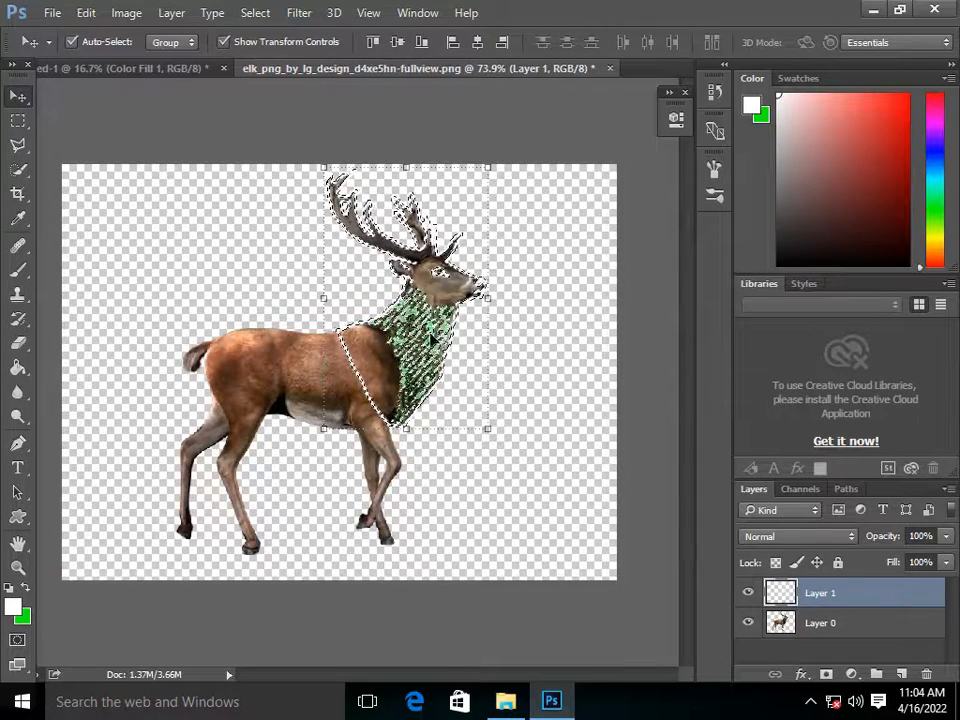
drag(430, 295, 470, 330)
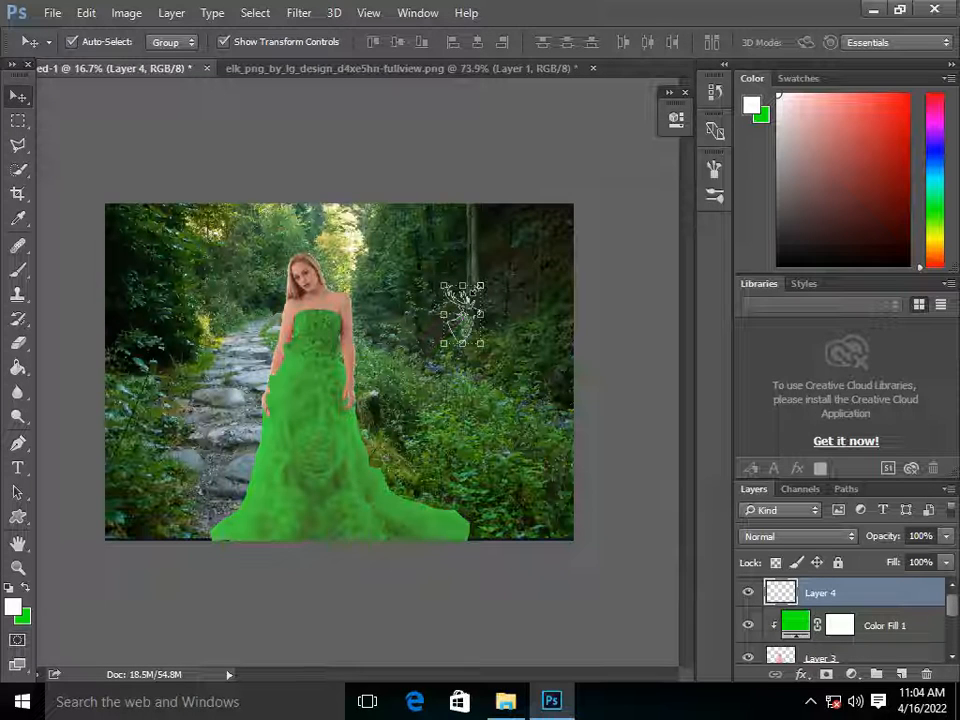
Step: Enlarge the elk drawing in the forest scene to about 338%
key(ctrl+t)
drag(483, 285, 606, 177)
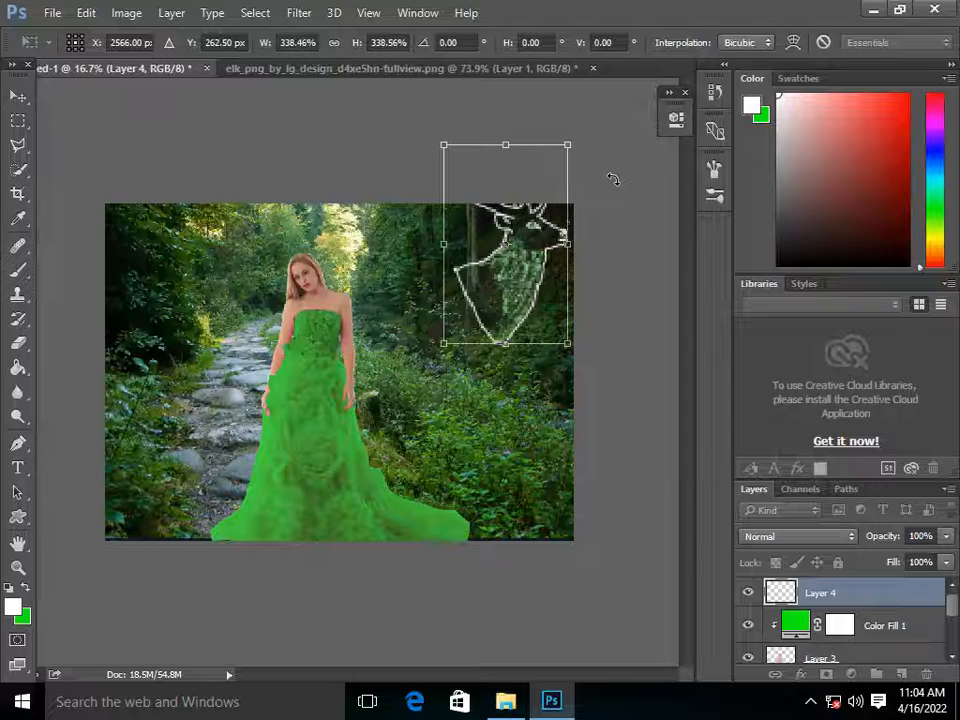
key(Return)
Step: Mirror the elk drawing horizontally, resize and tilt it about 15° counterclockwise, and place it beside the woman, facing her
drag(567, 145, 266, 190)
drag(360, 305, 501, 348)
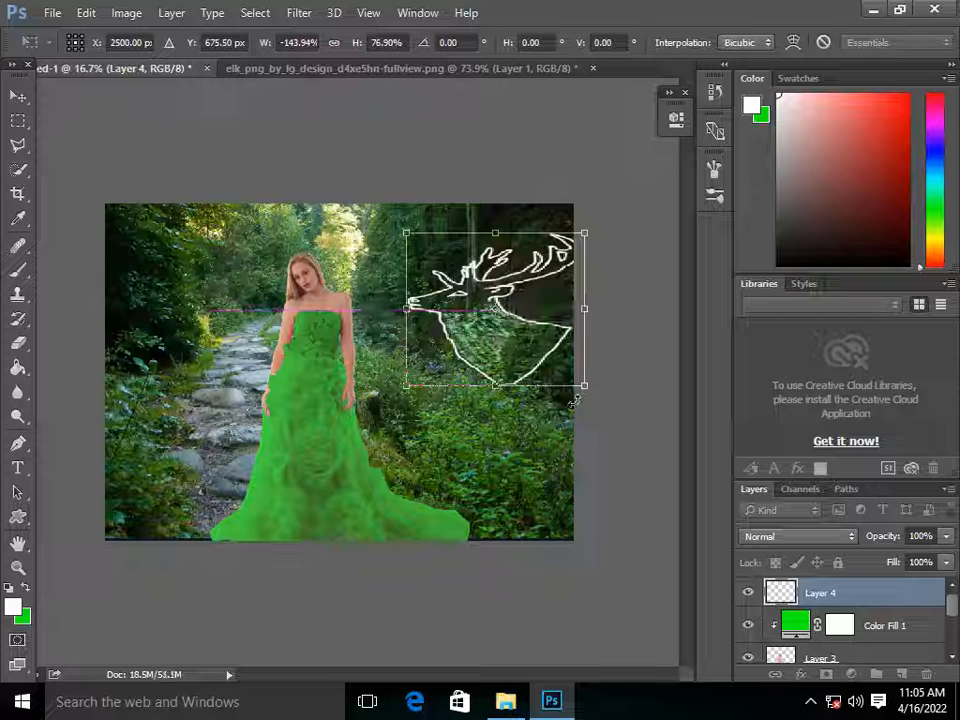
drag(575, 400, 606, 436)
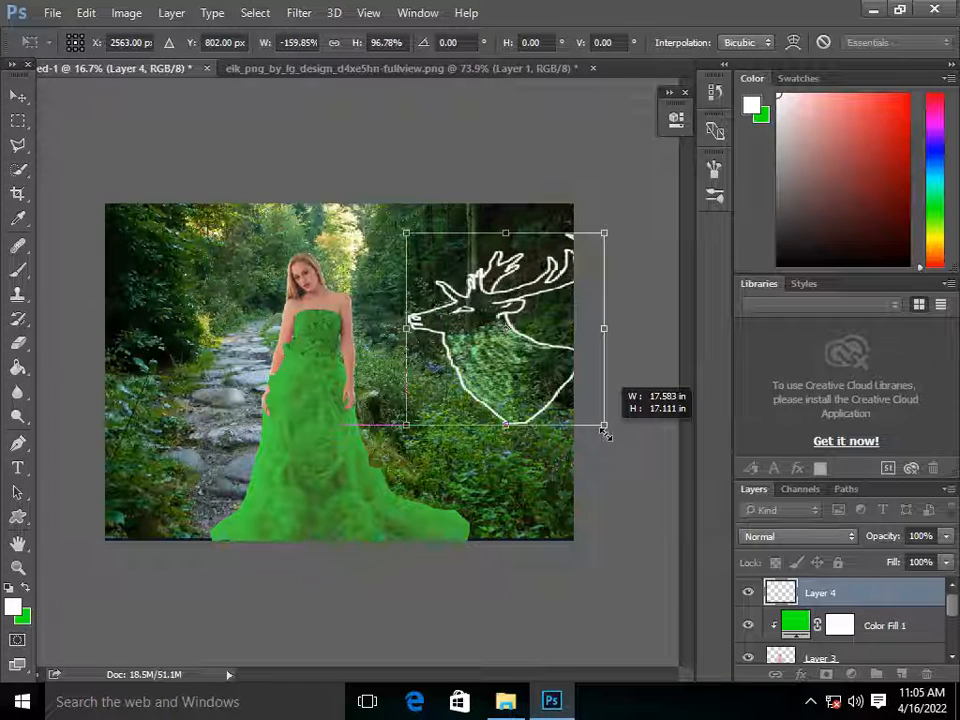
drag(532, 395, 503, 381)
drag(598, 212, 562, 150)
drag(486, 350, 500, 350)
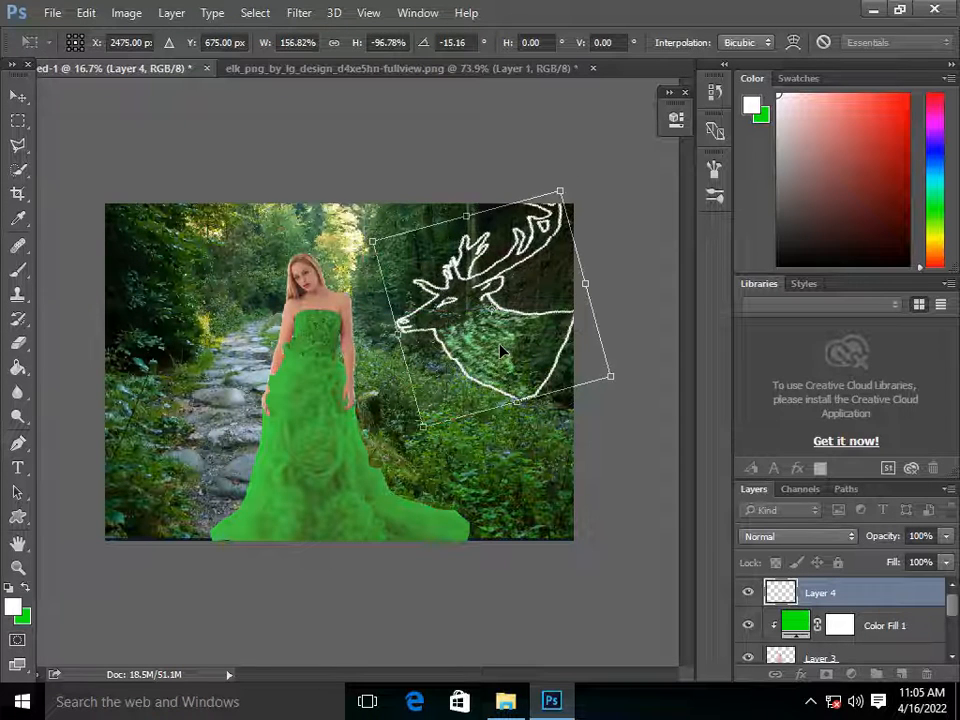
key(Return)
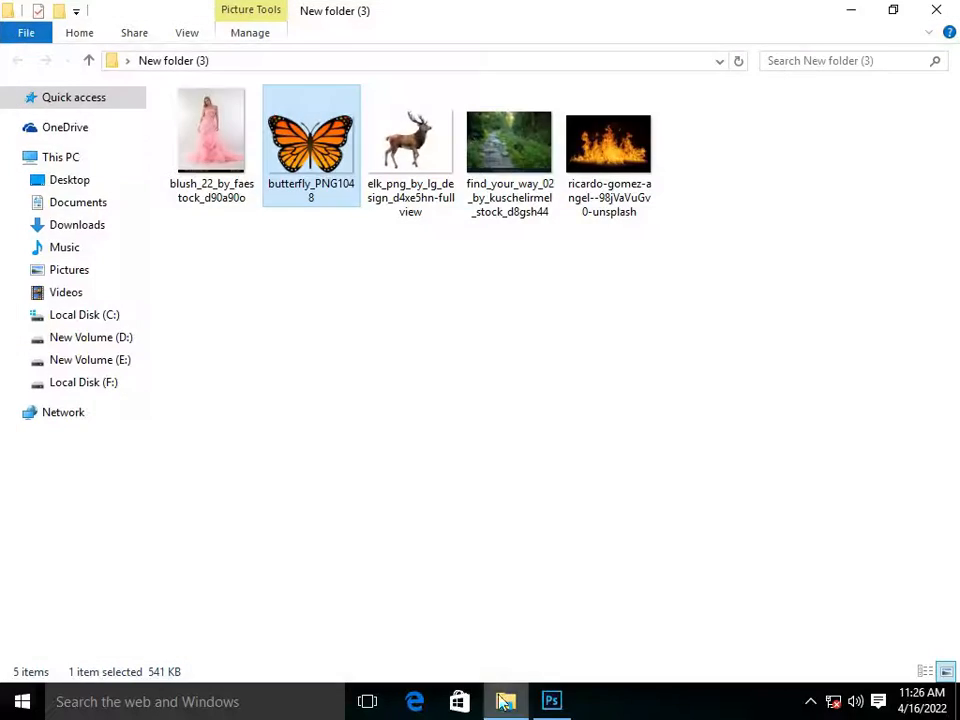
Step: Place the fire image from the stock folder into the composite and blend it with Linear Dodge (Add)
drag(591, 196, 467, 521)
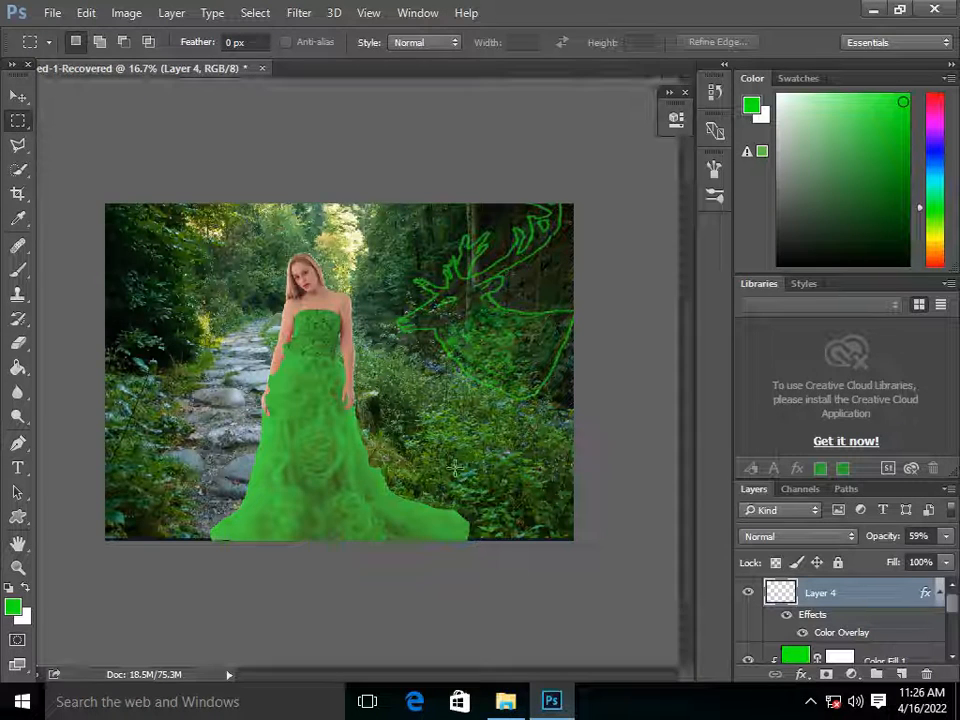
click(797, 537)
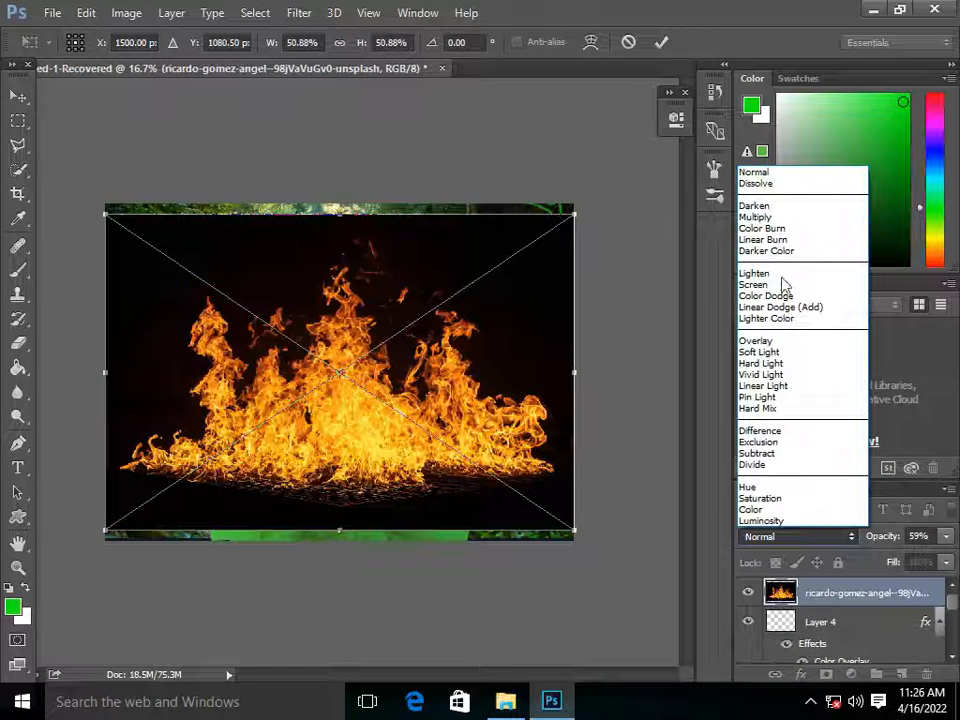
click(784, 308)
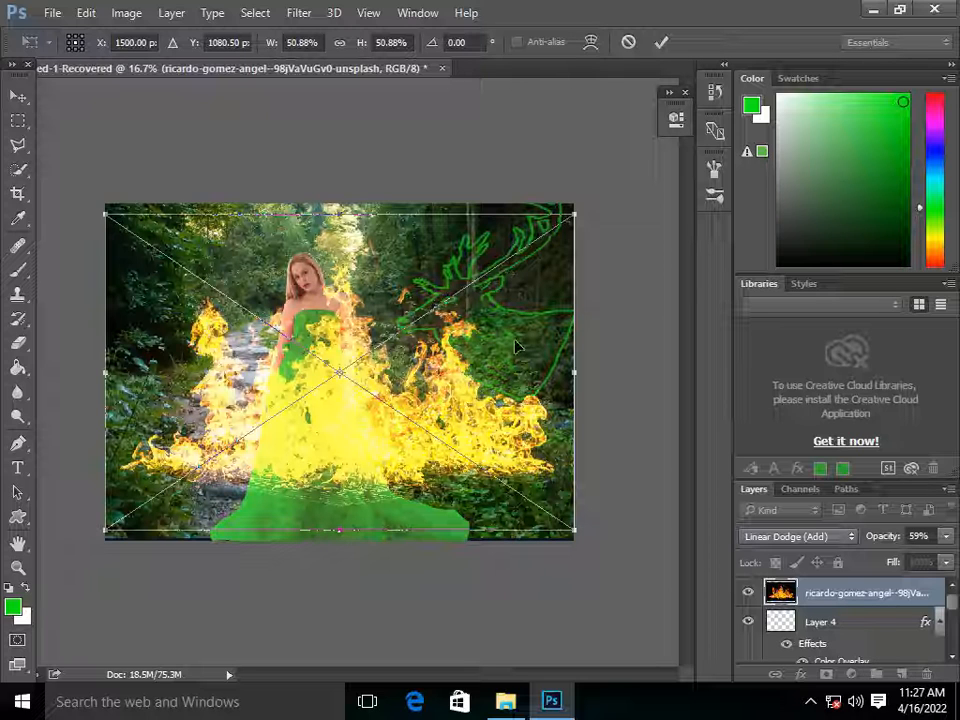
click(661, 42)
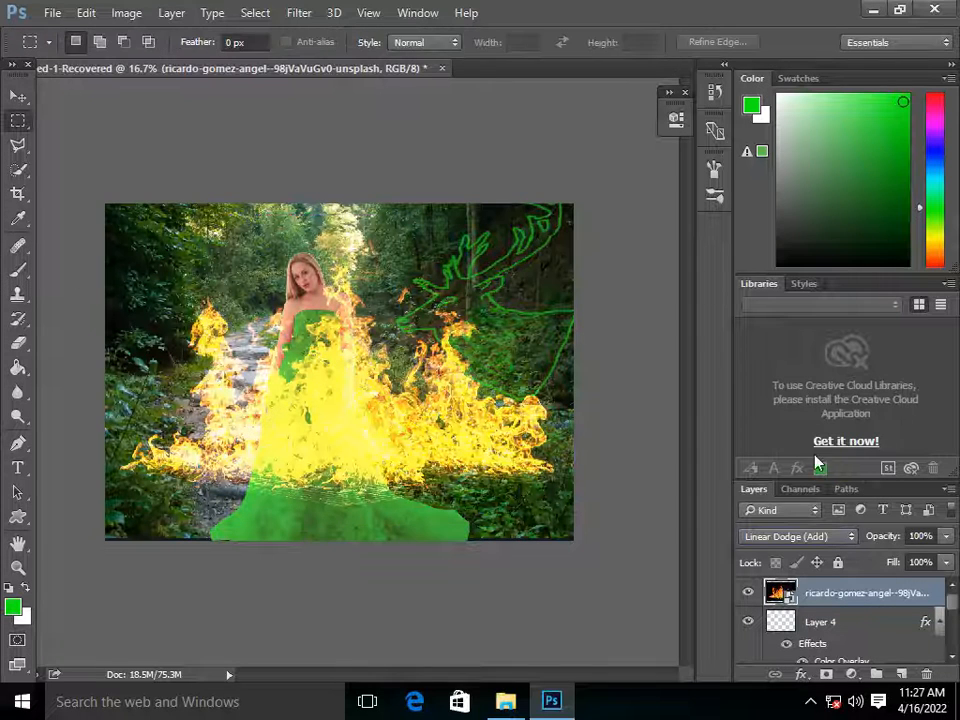
Step: Add three new empty layers above the fire layer
triple_click(902, 675)
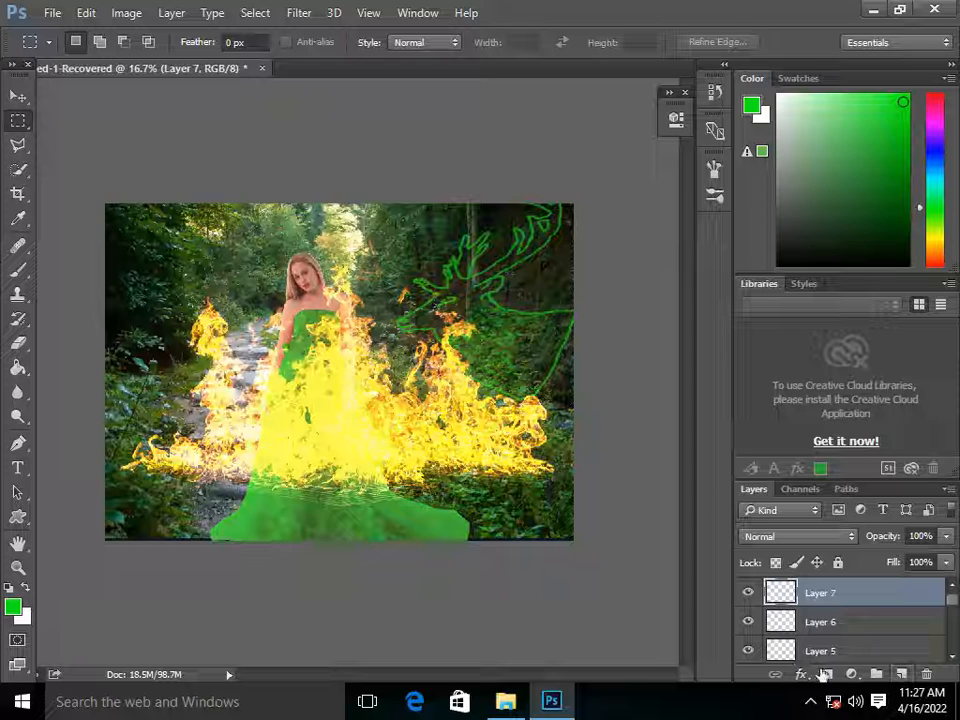
scroll(845, 655, down, 2)
scroll(843, 648, up, 1)
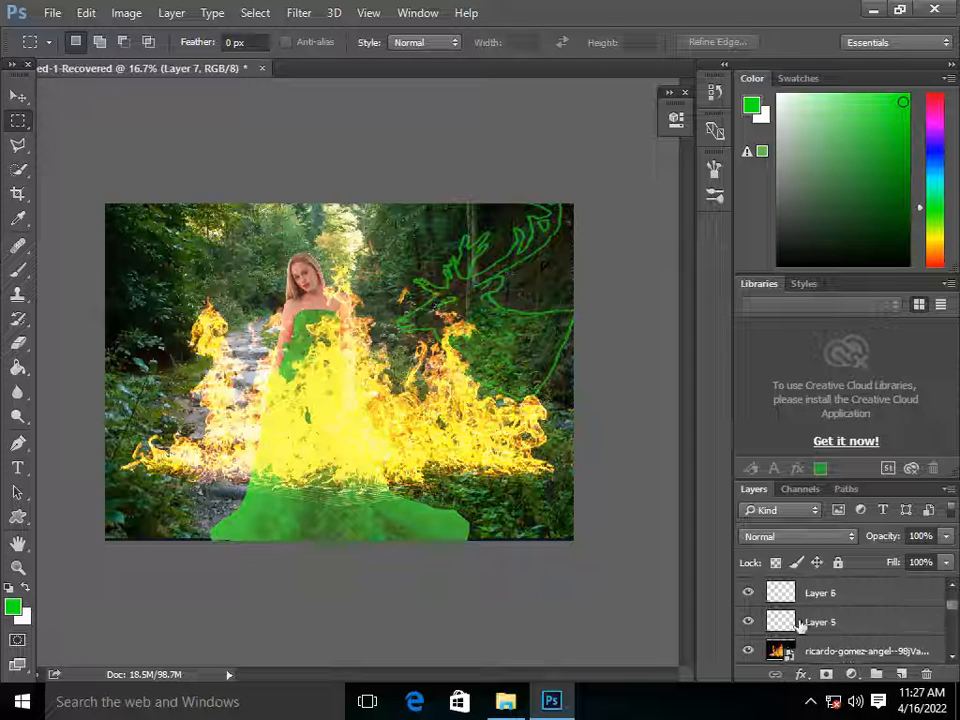
Step: Delete the two uppermost empty layers above the fire image, keeping only the one directly over it
scroll(806, 625, up, 1)
key(Delete)
key(Delete)
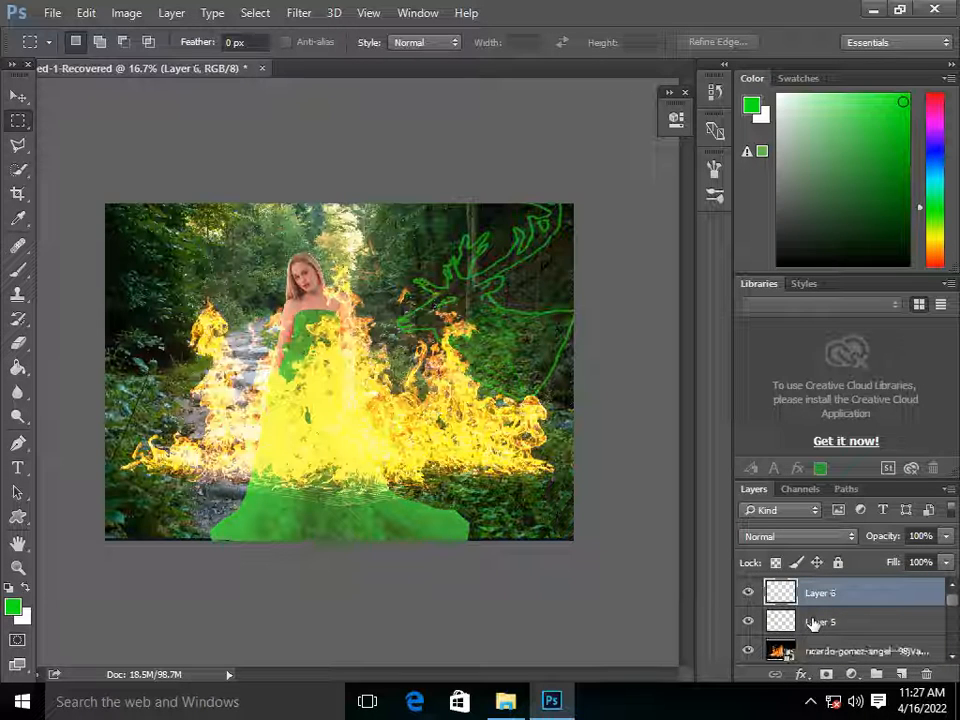
Step: Clip the remaining empty layer to the fire image and set its blend mode to Linear Dodge (Add)
right_click(825, 592)
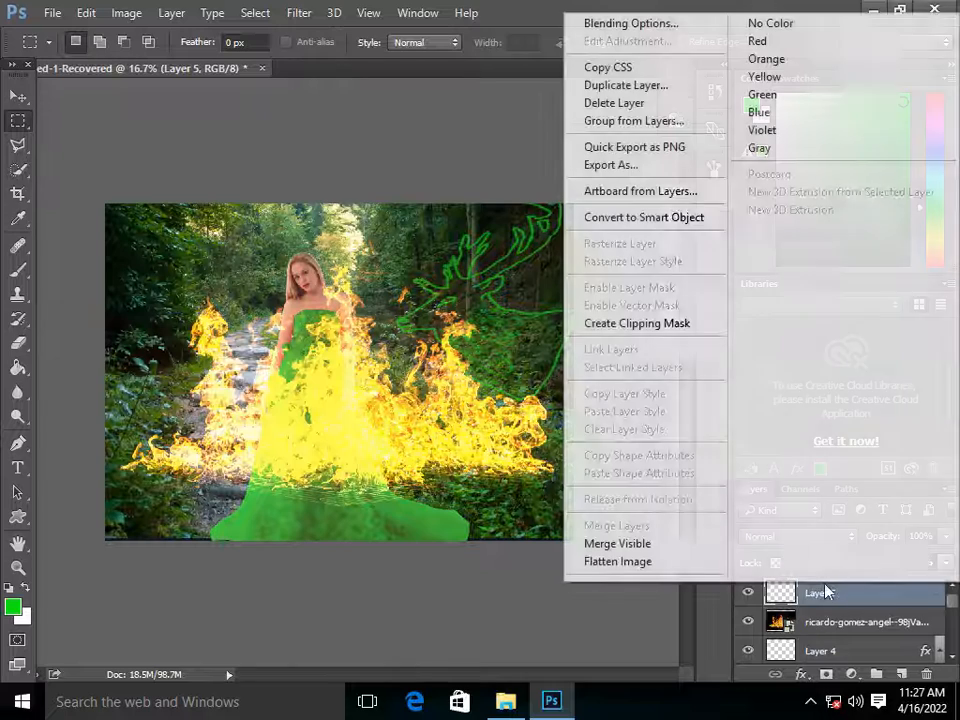
click(637, 325)
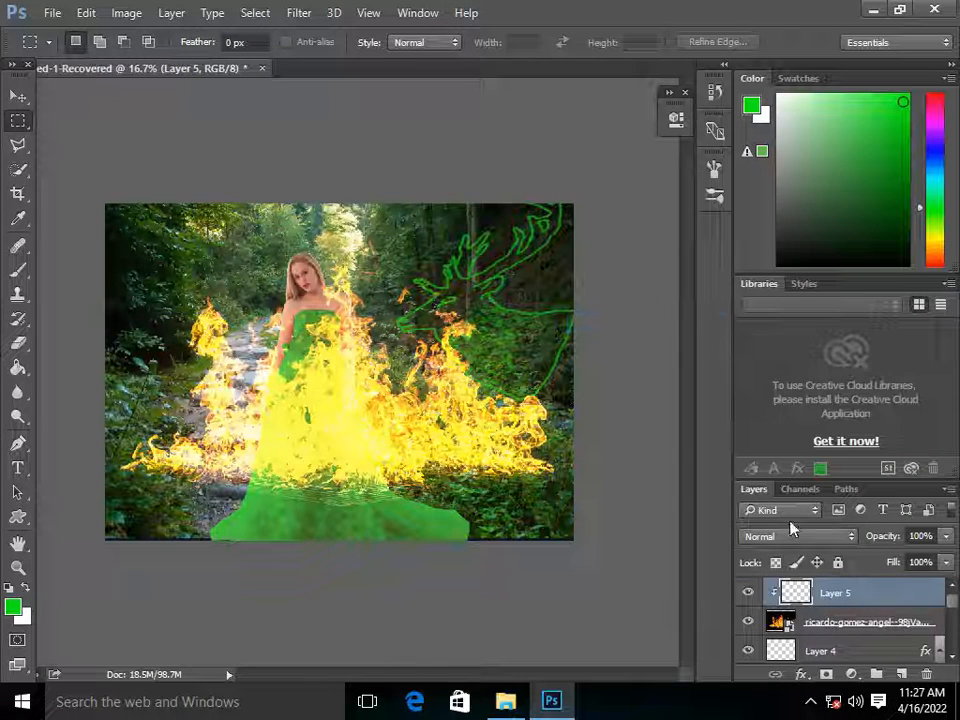
click(792, 536)
click(750, 308)
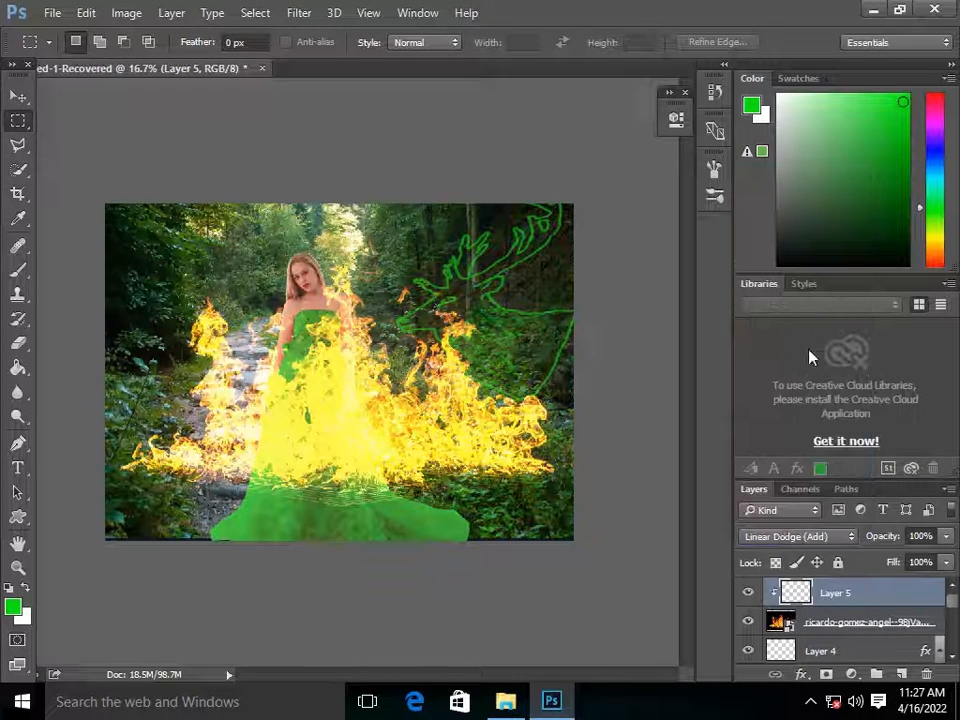
Step: Add a green solid color fill (#0cf40c) clipped to the fire image and set its blend mode to Multiply
click(851, 676)
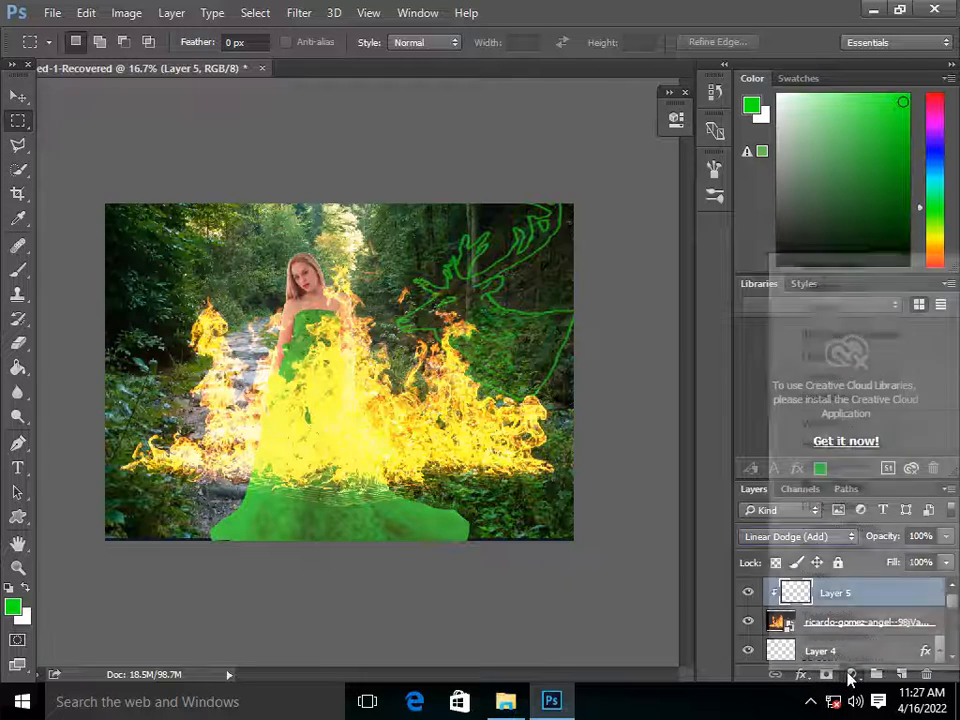
click(845, 265)
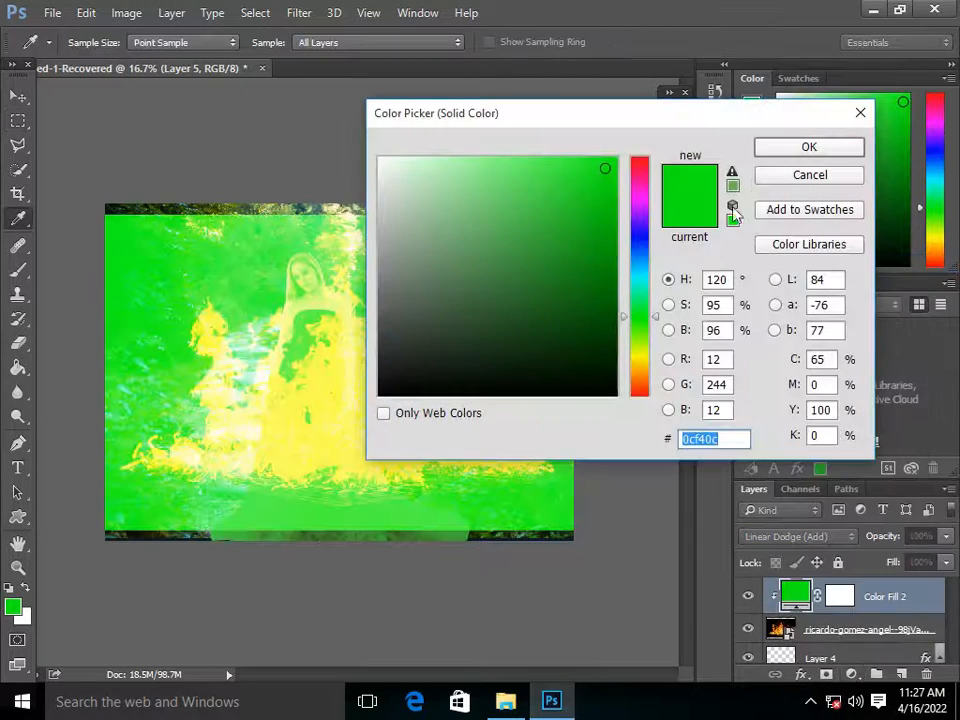
click(809, 148)
key(m)
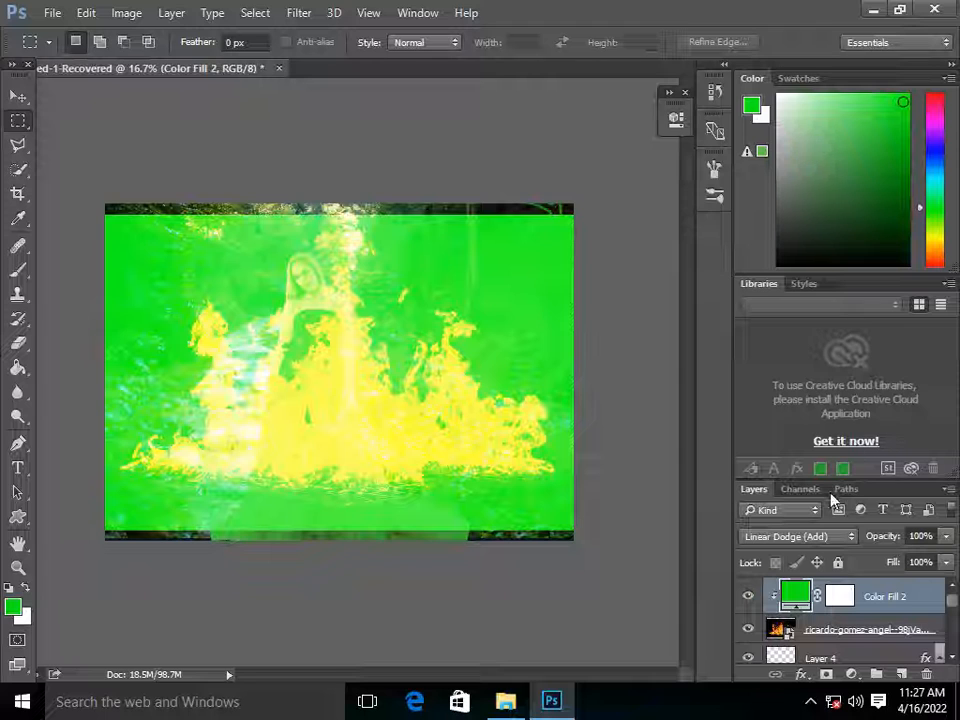
click(789, 537)
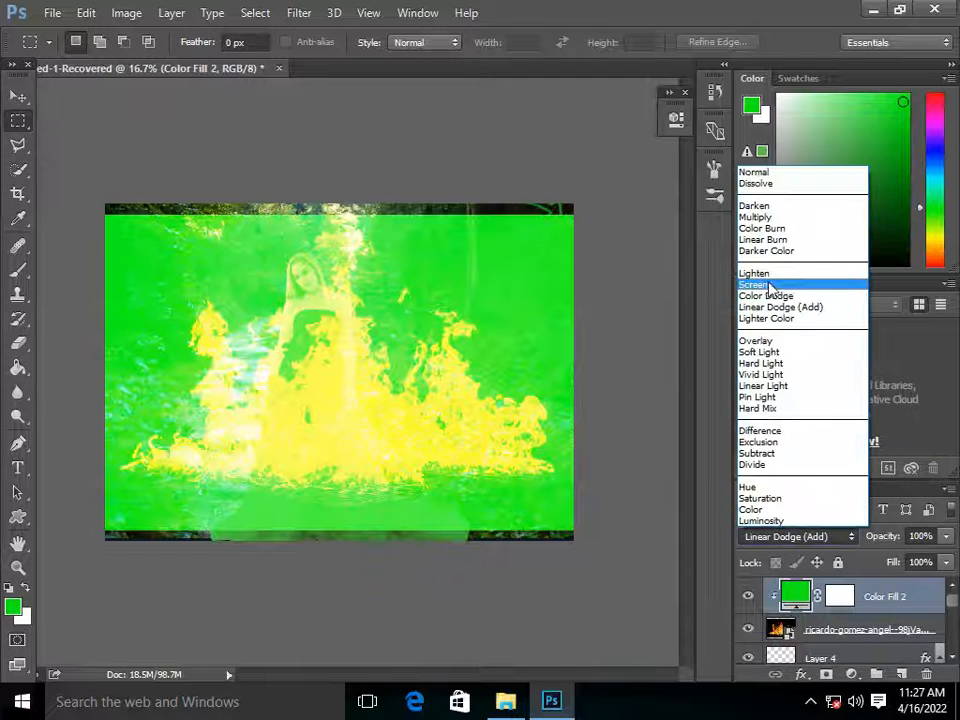
click(775, 217)
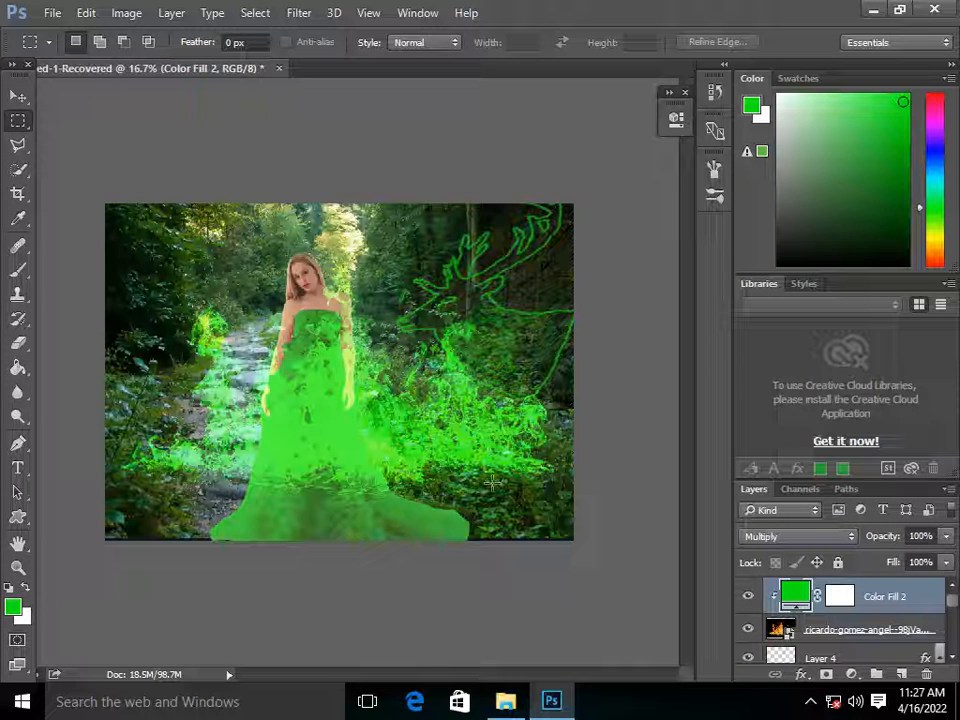
Step: Move the fire image straight down until the flames surround the lower part of the dress and the path
click(18, 96)
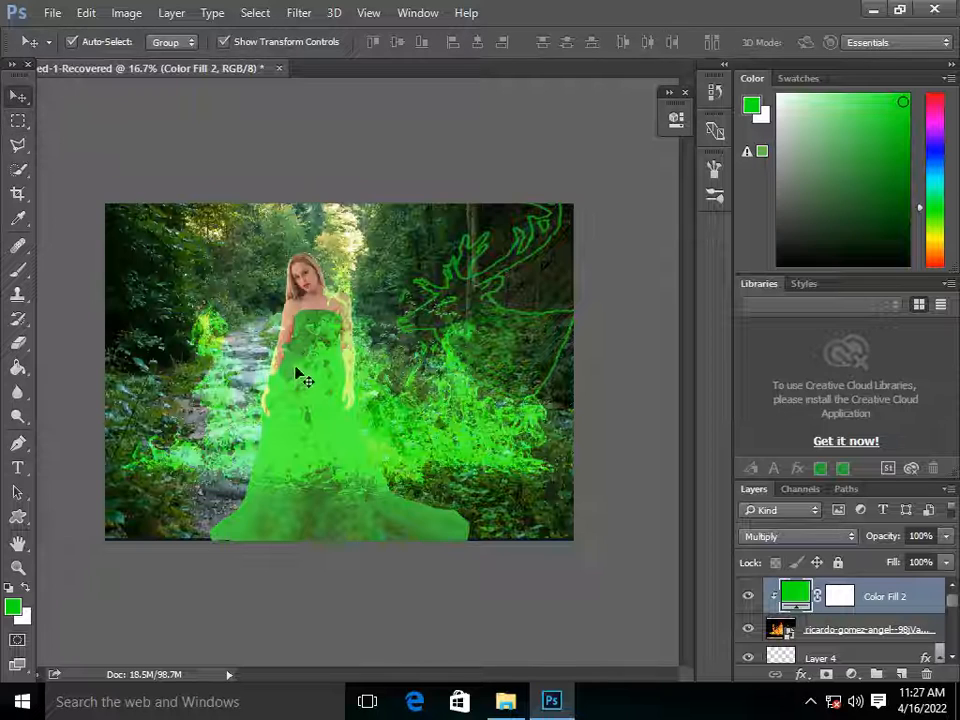
drag(329, 412, 325, 456)
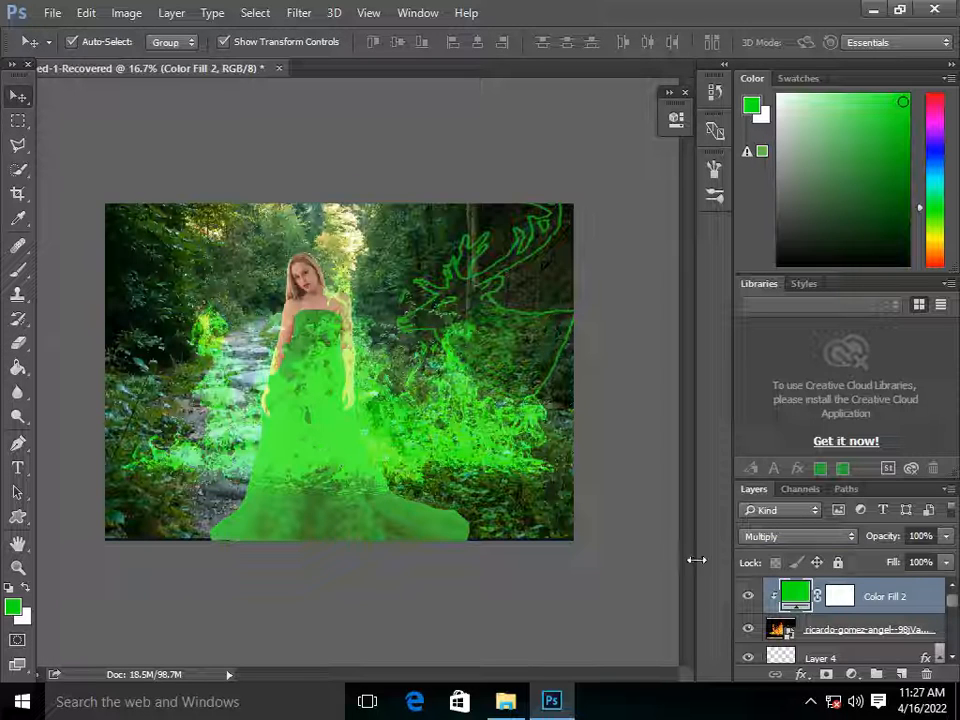
click(815, 632)
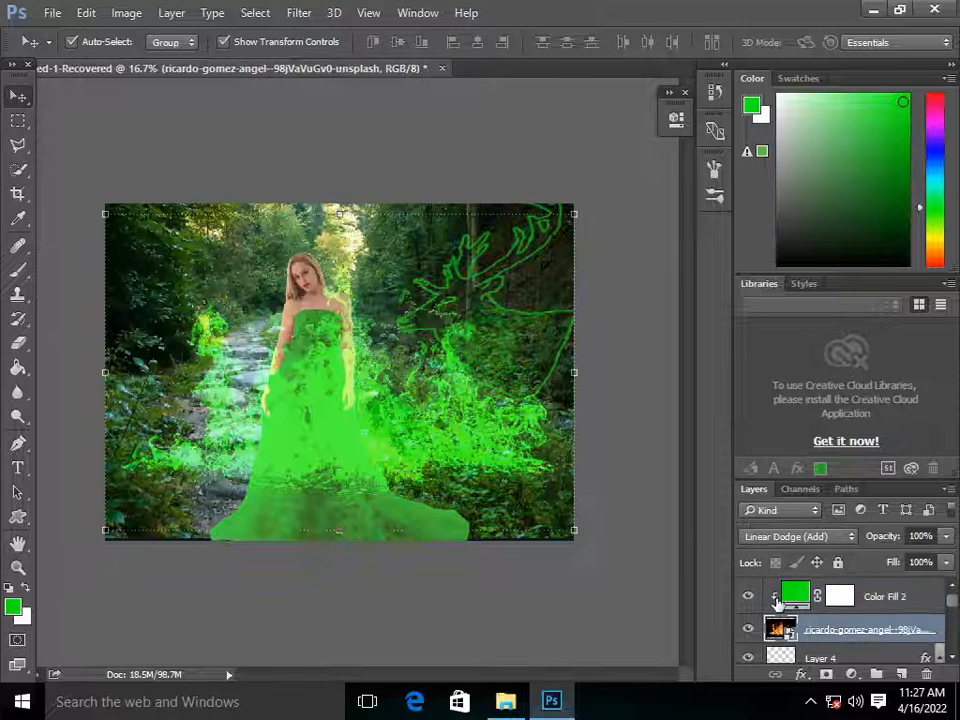
key(shift+Down)
key(shift+Down)
key(shift+Down)
key(shift+Down)
key(shift+Down)
key(shift+Down)
key(shift+Down)
key(shift+Down)
key(shift+Down)
key(shift+Down)
key(shift+Down)
key(shift+Down)
key(shift+Down)
key(shift+Down)
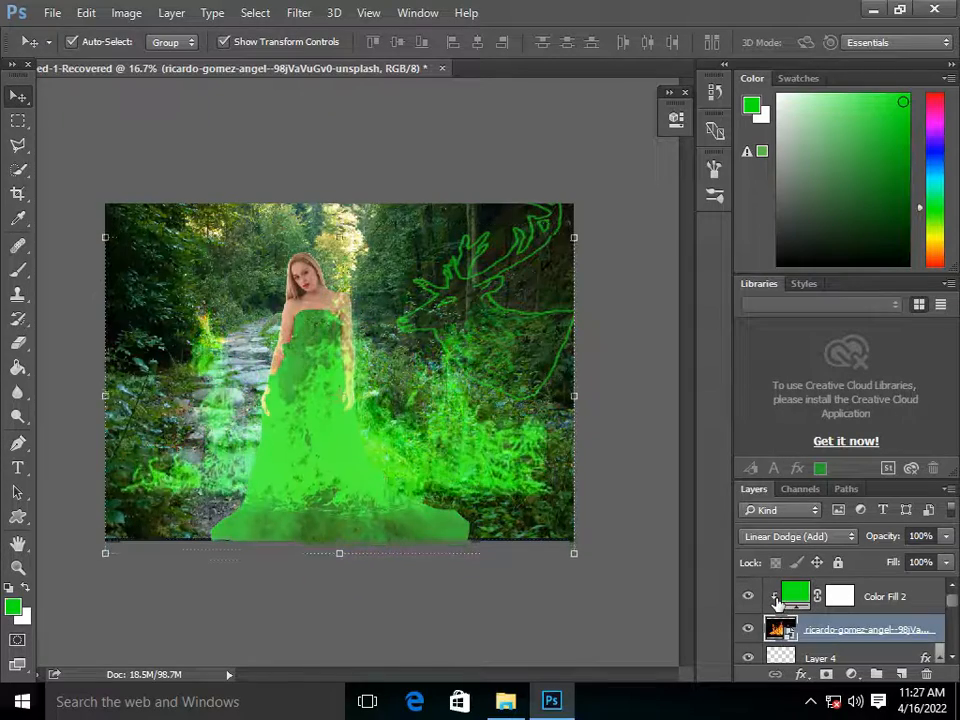
key(shift+Down)
key(shift+Down)
key(shift+Down)
key(shift+Down)
key(shift+Down)
key(shift+Down)
key(shift+Down)
key(shift+Down)
key(shift+Down)
key(shift+Down)
key(shift+Down)
key(shift+Down)
key(shift+Down)
key(shift+Down)
key(shift+Down)
key(shift+Down)
key(shift+Down)
key(shift+Down)
key(shift+Down)
key(shift+Down)
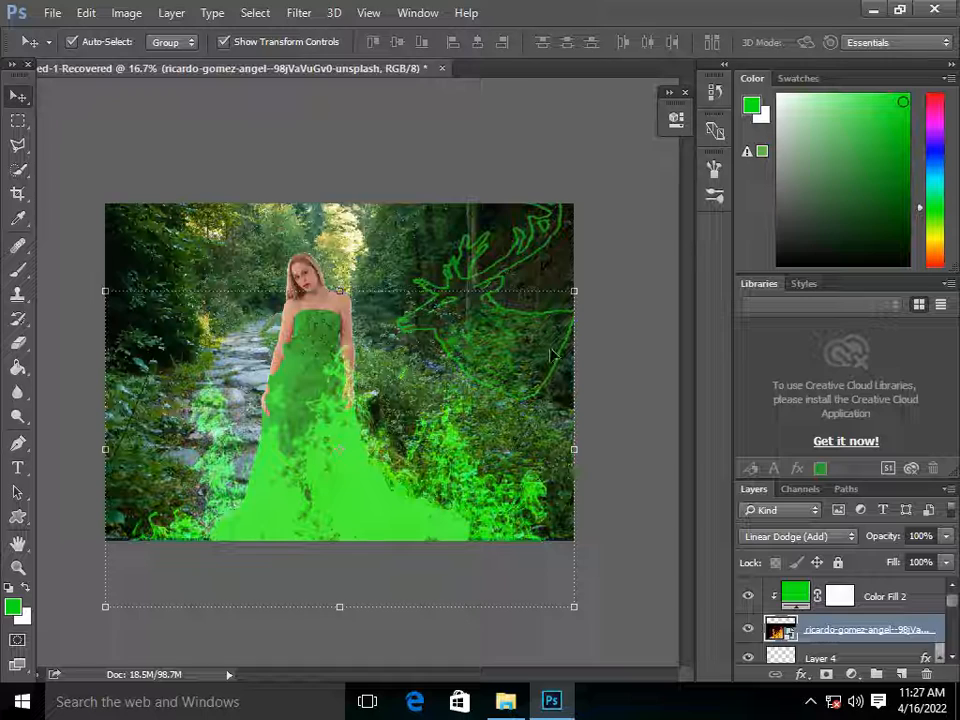
Step: Enlarge the fire image so it extends past both side edges of the composite, and apply the transformation
right_click(108, 294)
drag(105, 291, 56, 286)
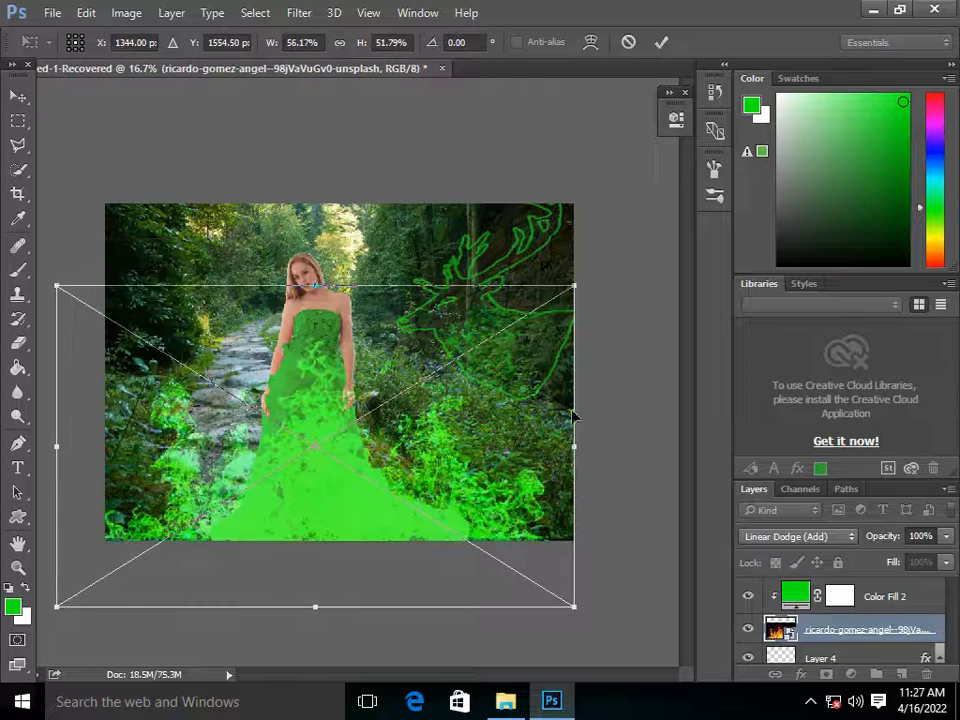
drag(573, 285, 595, 283)
key(Return)
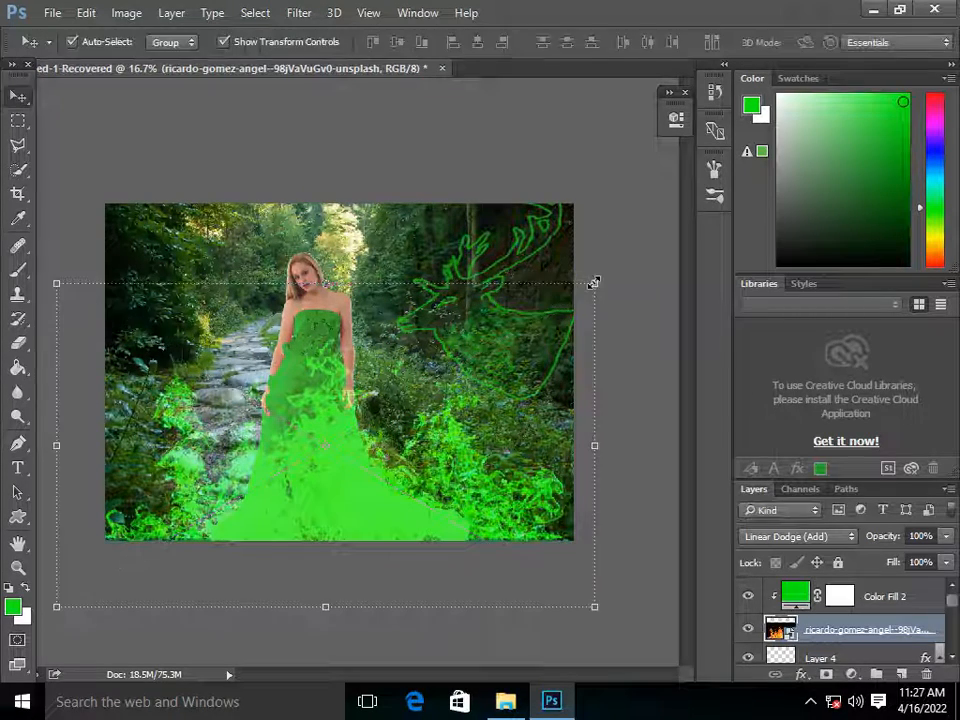
Step: Add an empty layer above Layer 2, clip it to that layer and set its blend mode to Linear Dodge (Add)
scroll(835, 640, down, 5)
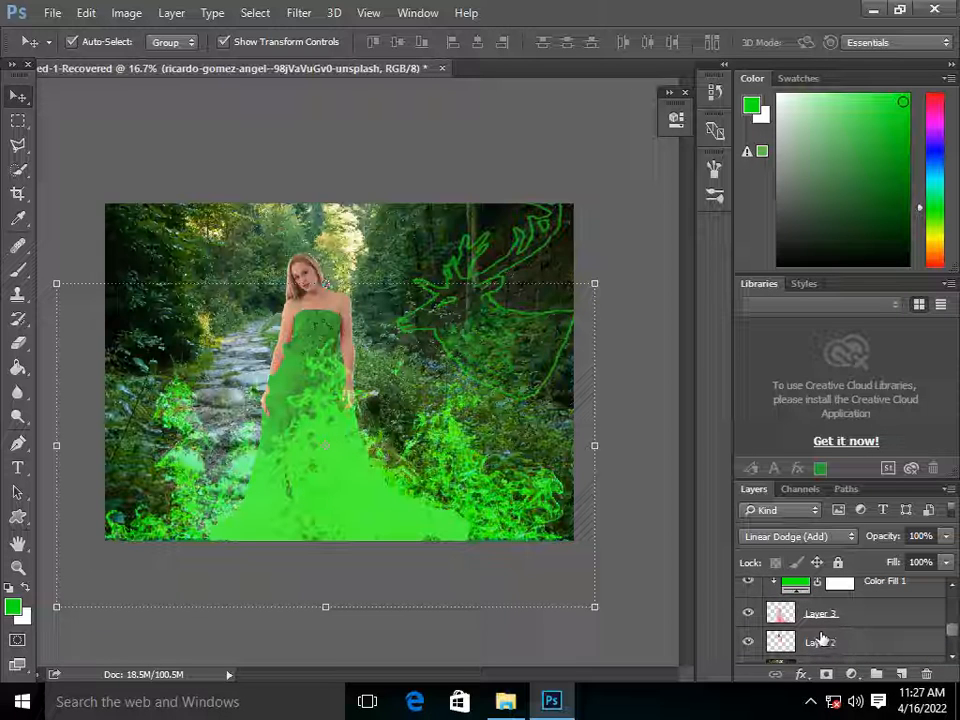
click(820, 640)
click(900, 672)
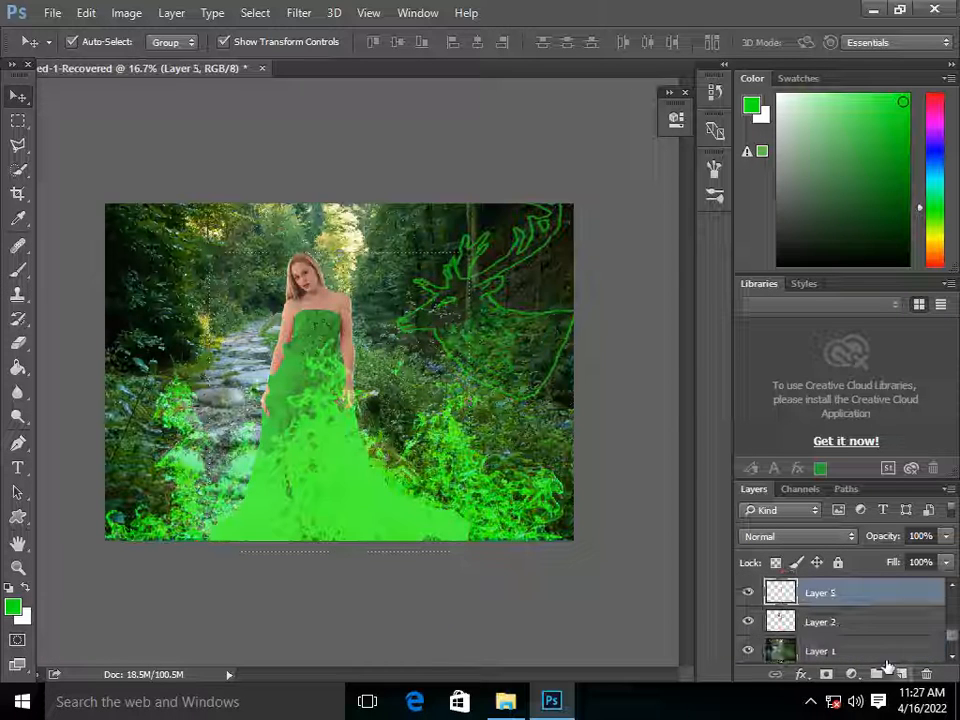
right_click(826, 596)
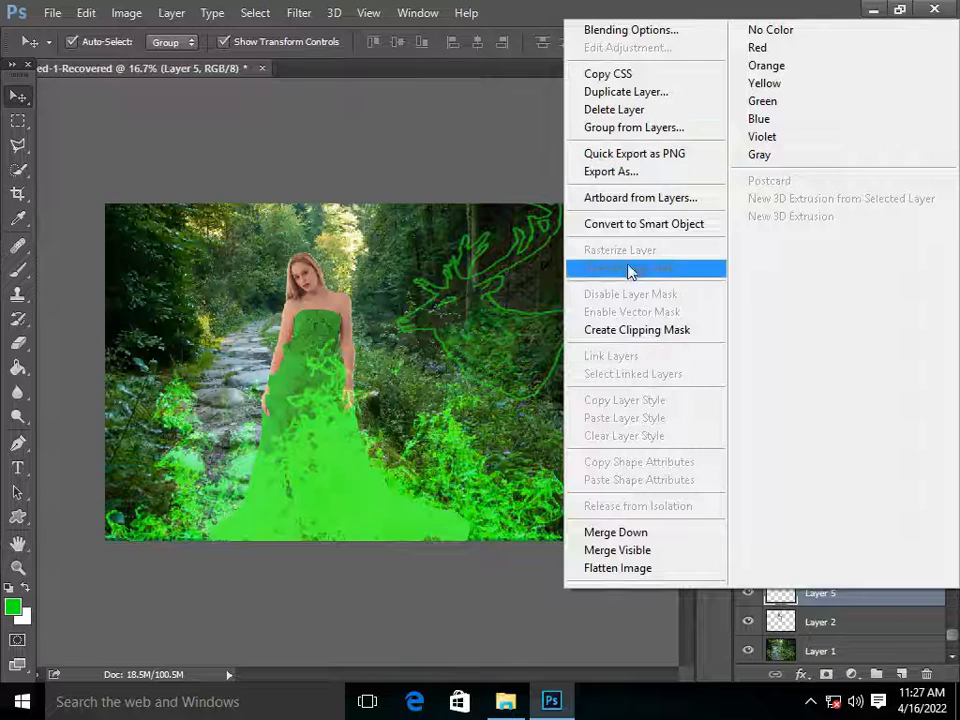
click(636, 330)
click(797, 535)
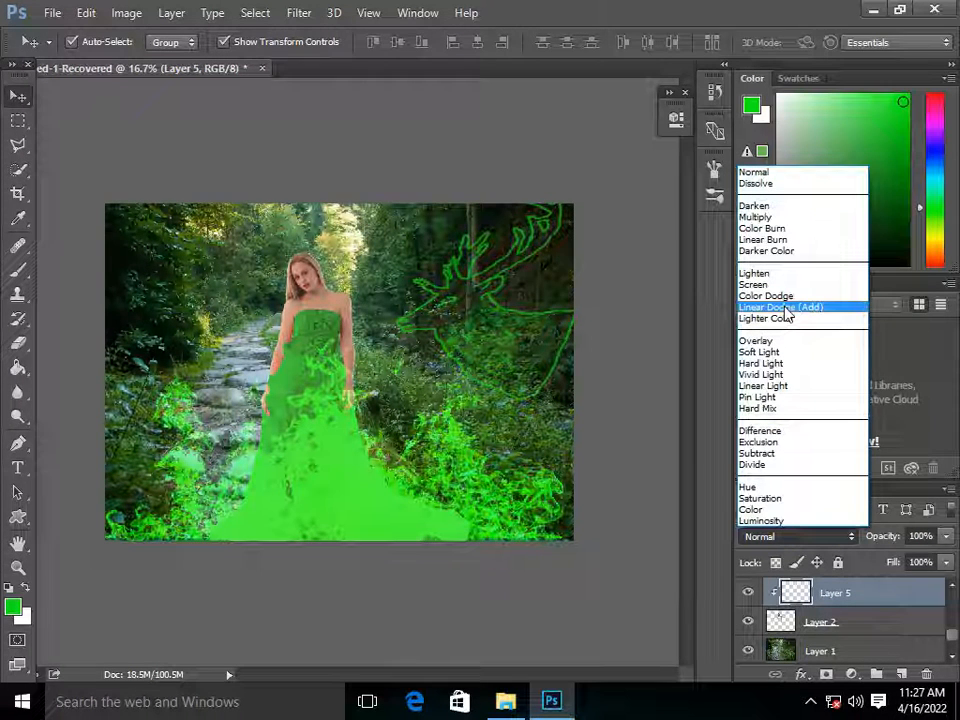
click(786, 313)
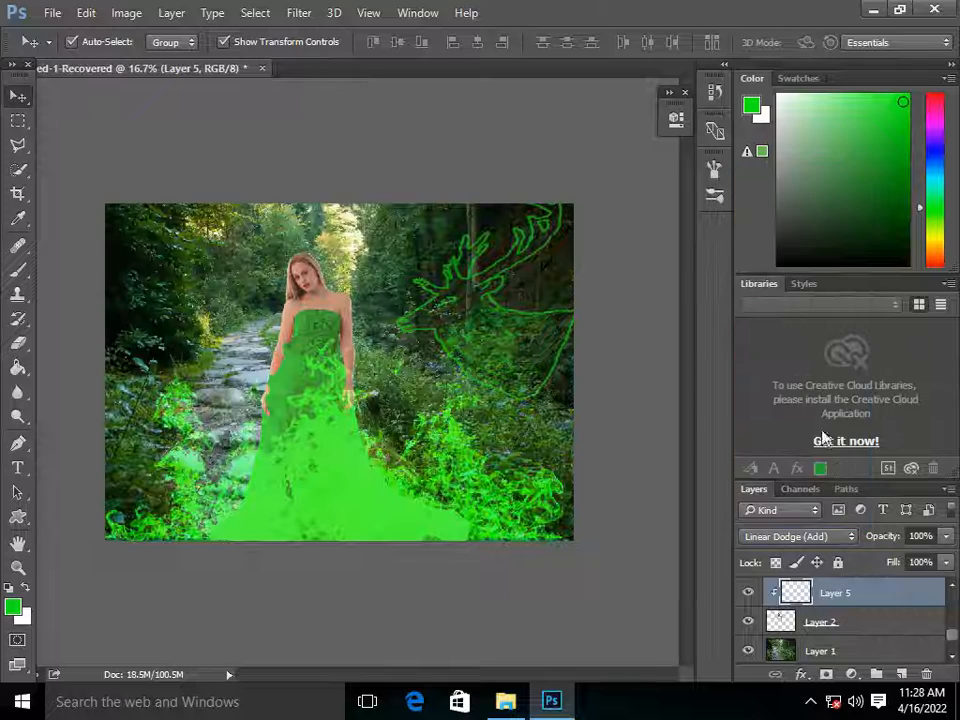
Step: Add a bright green solid color fill (#02fc02) clipped to Layer 2 and set its blend mode to Multiply
click(851, 674)
click(795, 264)
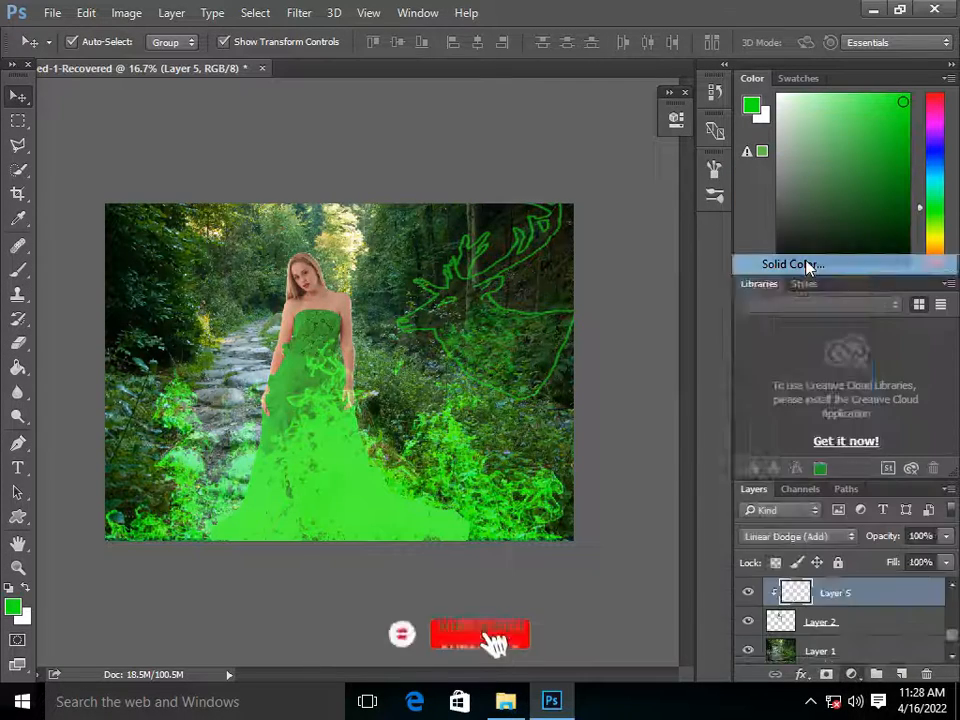
click(615, 159)
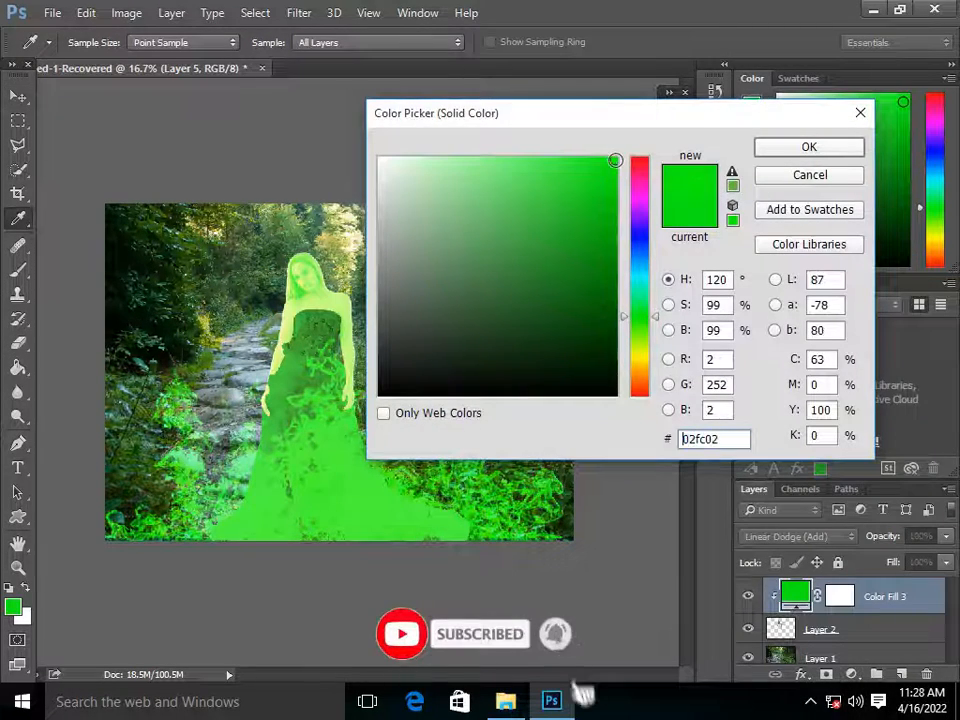
click(806, 150)
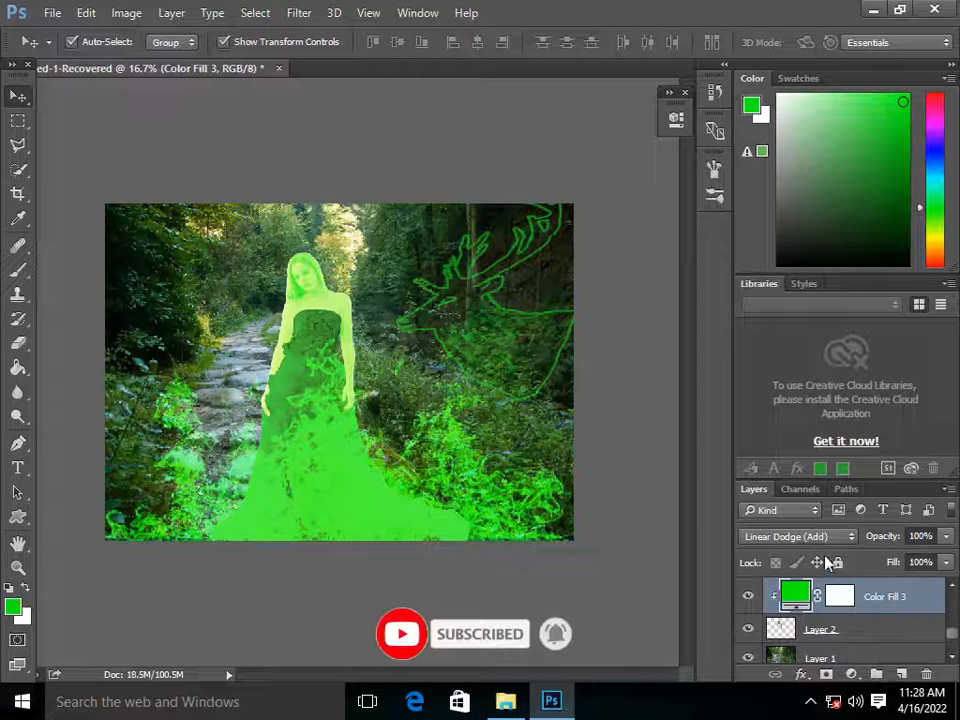
click(785, 537)
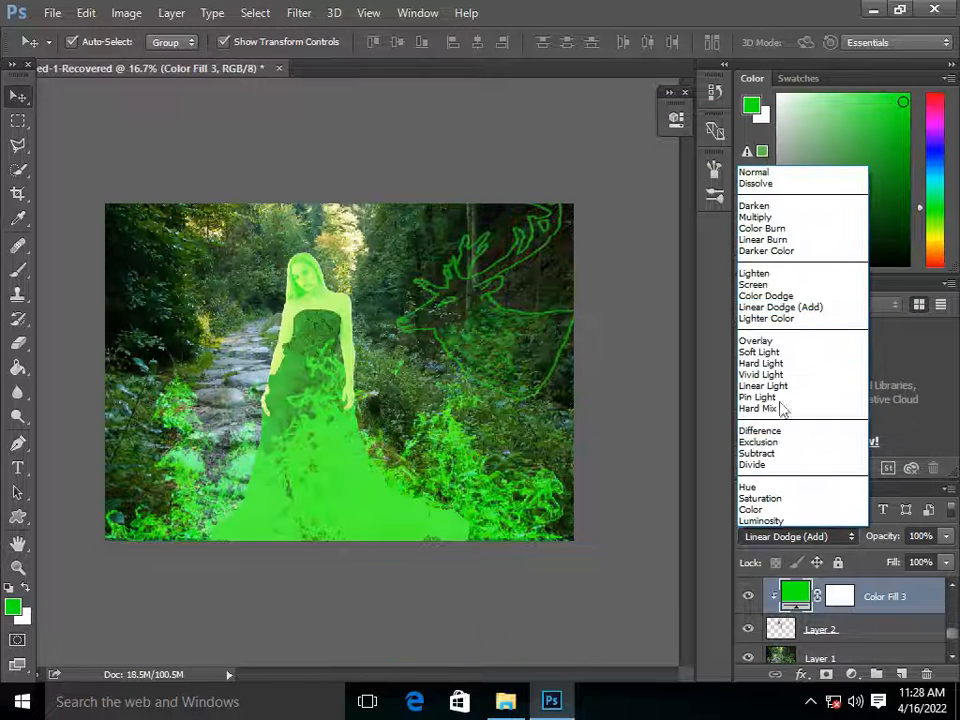
click(757, 217)
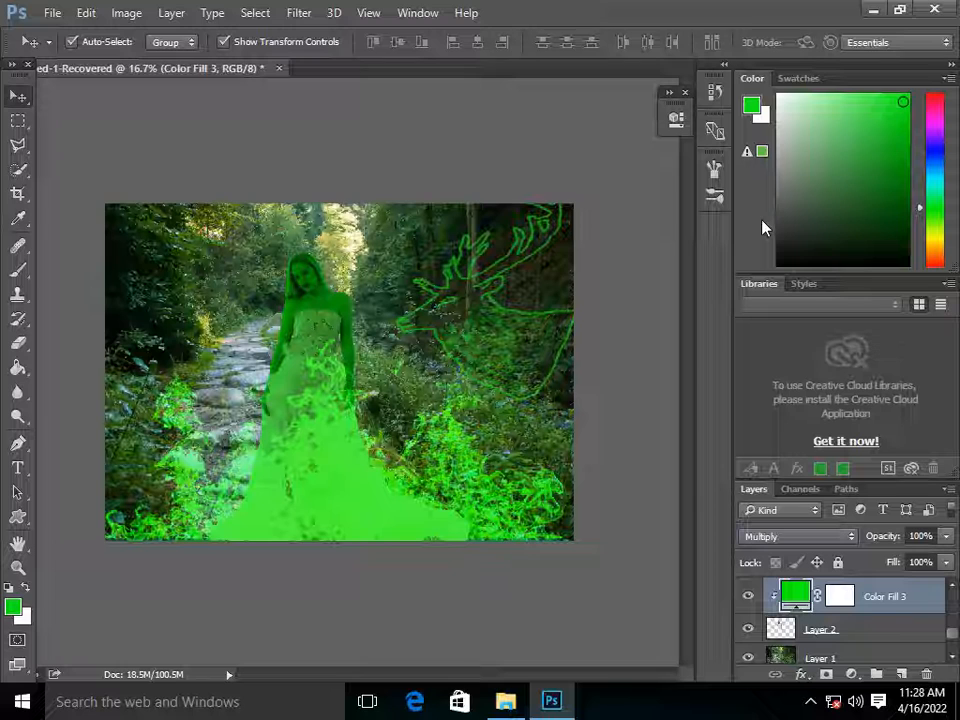
Step: Fill the mask of the woman's green color fill with black using the Paint Bucket tool
click(840, 600)
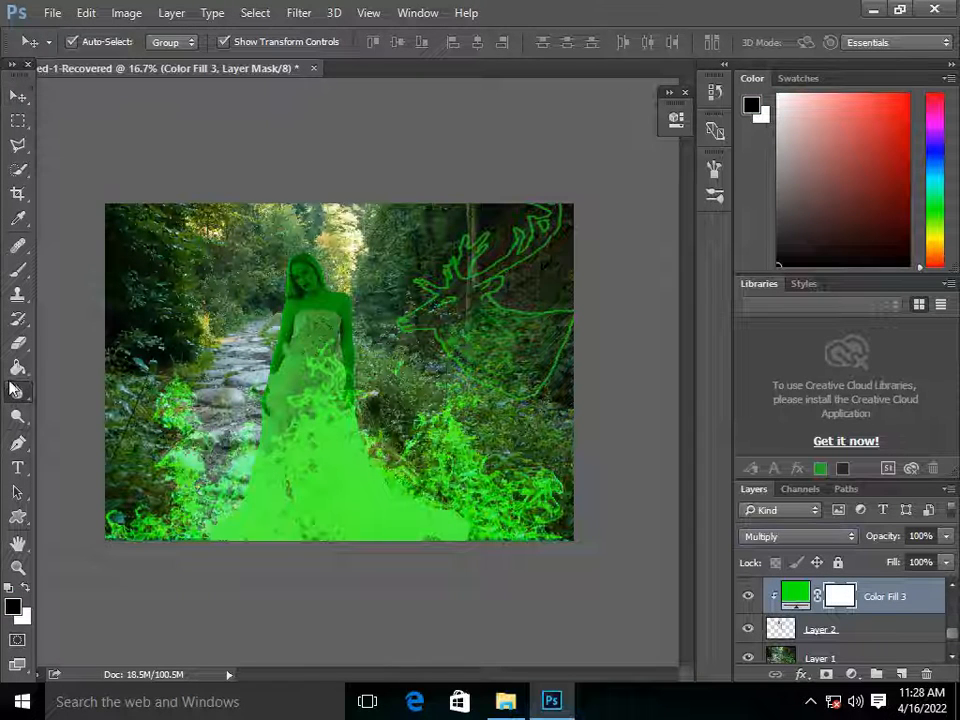
click(18, 392)
click(18, 368)
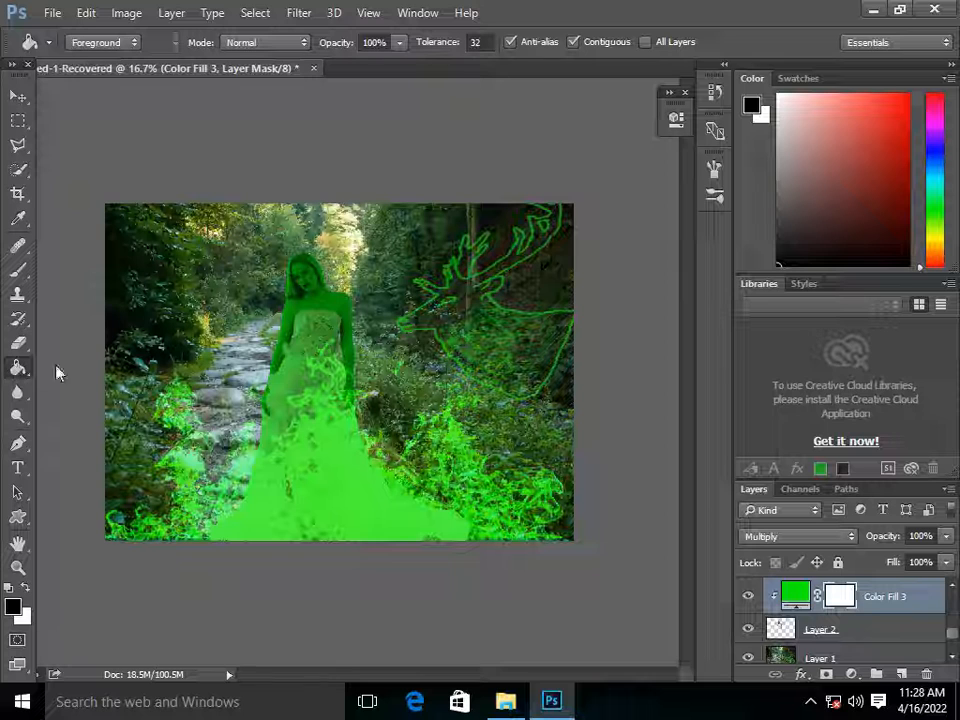
click(311, 316)
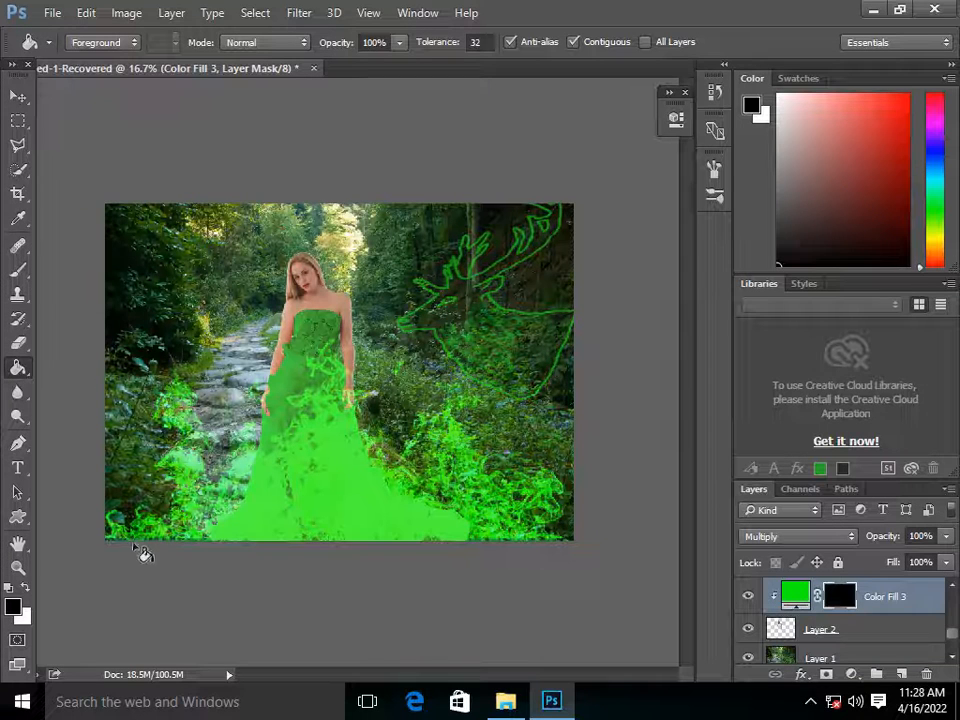
Step: Ready a soft white brush for the Color Fill 3 mask and set that layer's blend mode to Linear Dodge (Add)
click(18, 270)
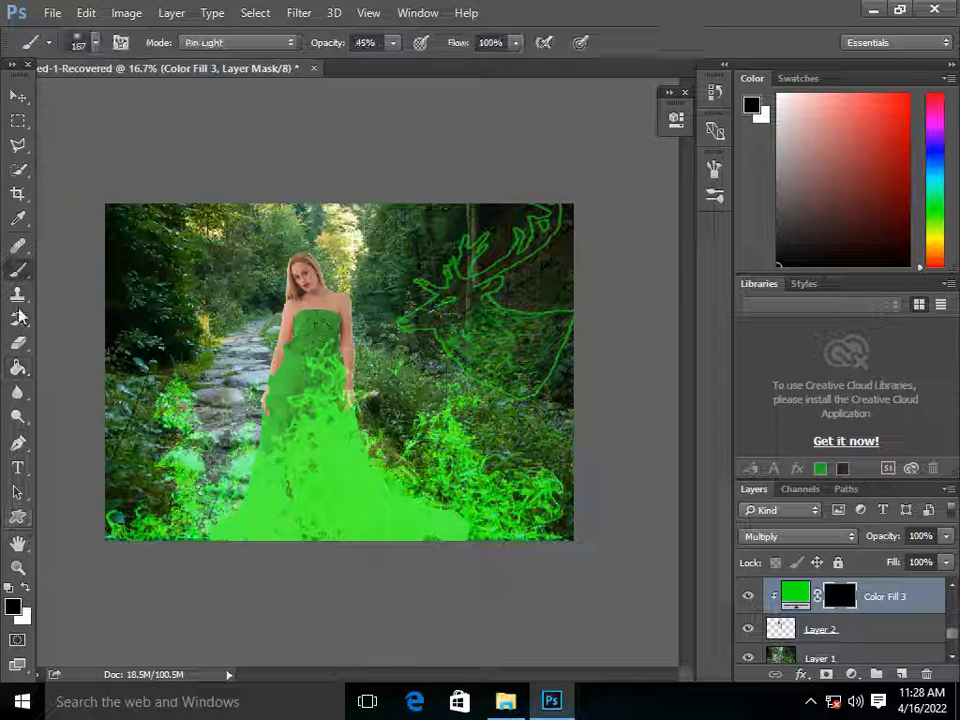
key(x)
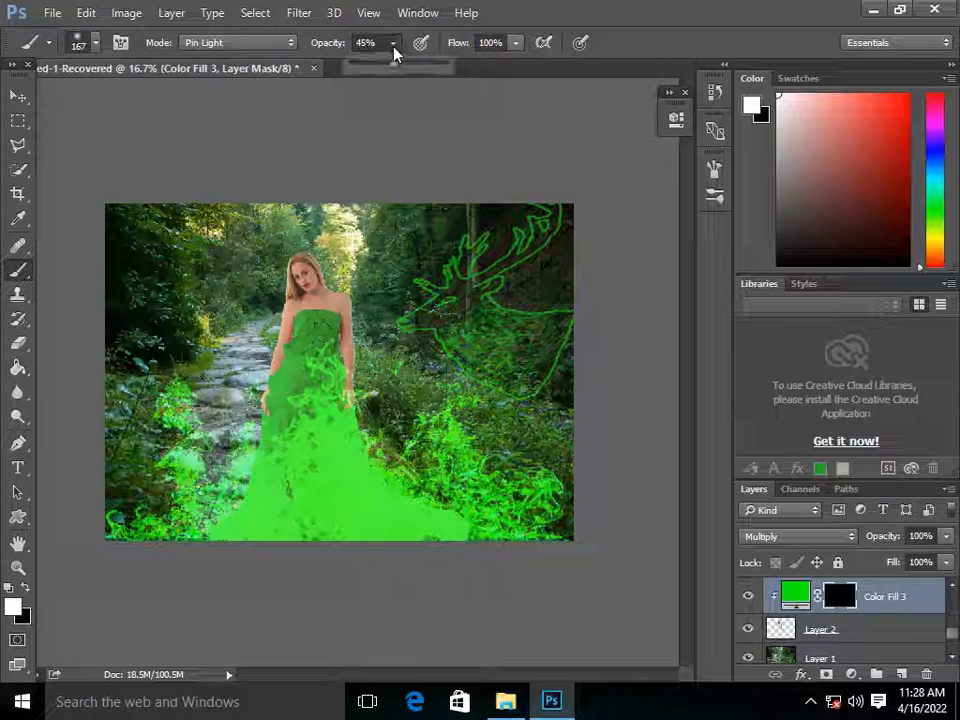
right_click(349, 195)
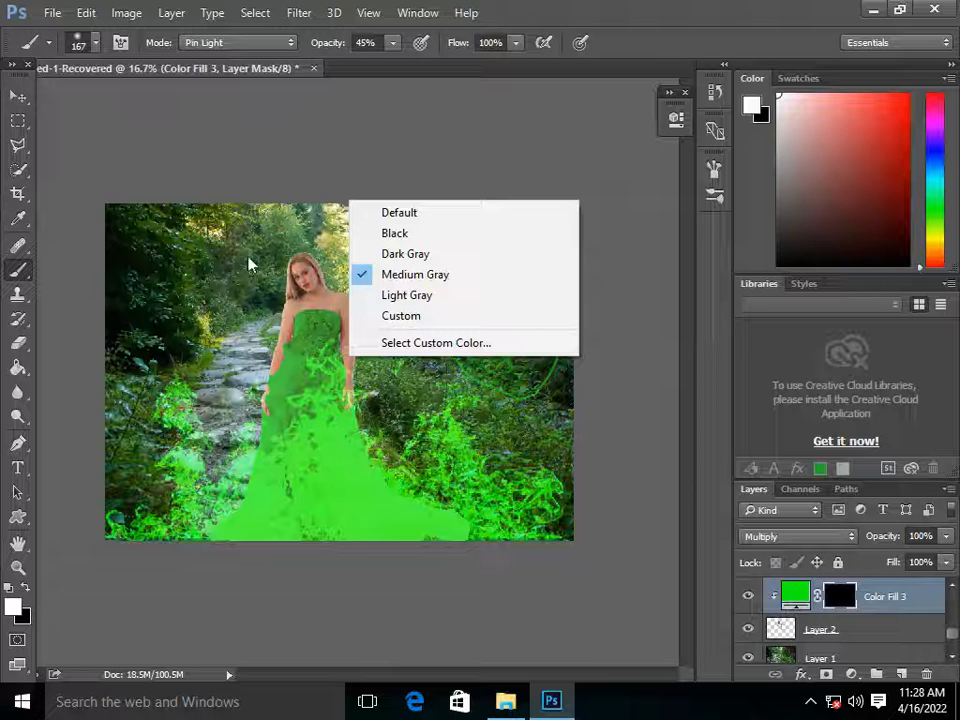
right_click(250, 280)
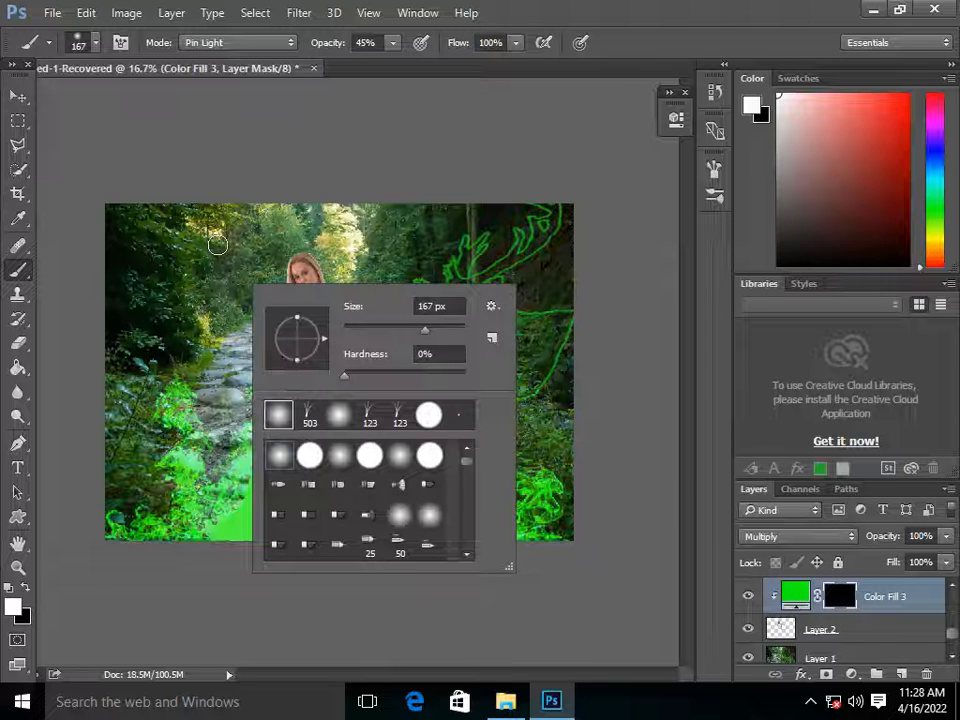
click(217, 245)
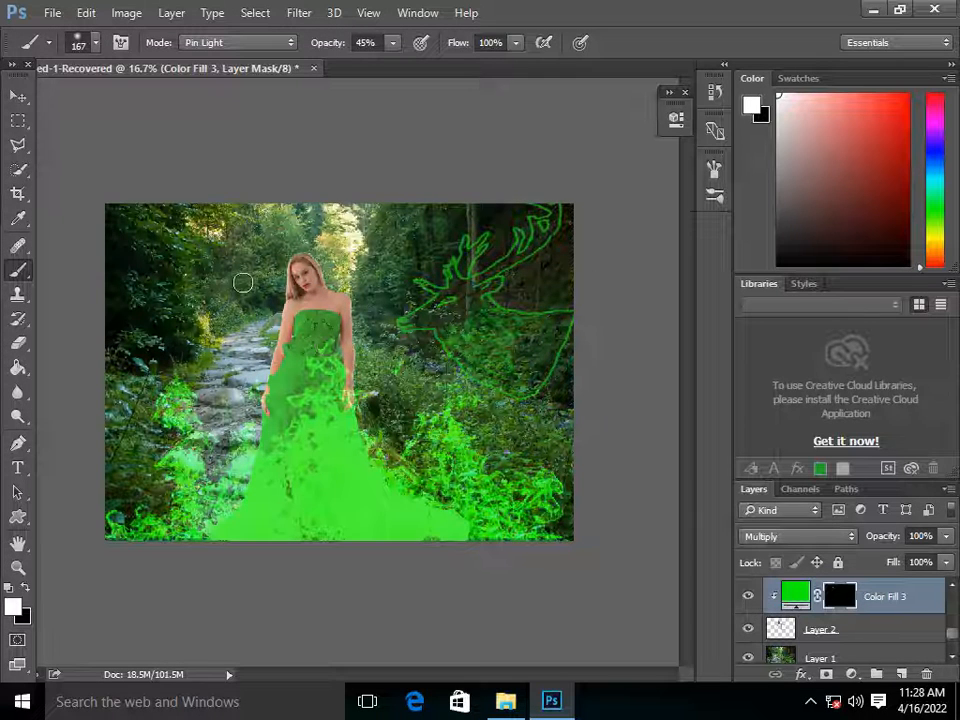
alt+scroll(242, 279, up, 1)
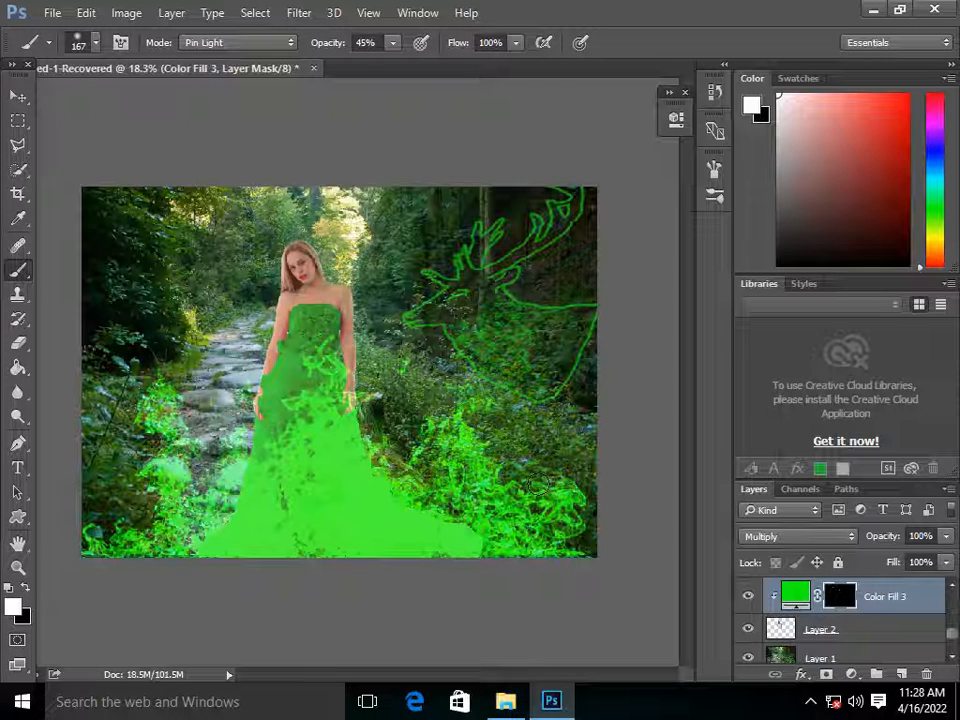
click(795, 536)
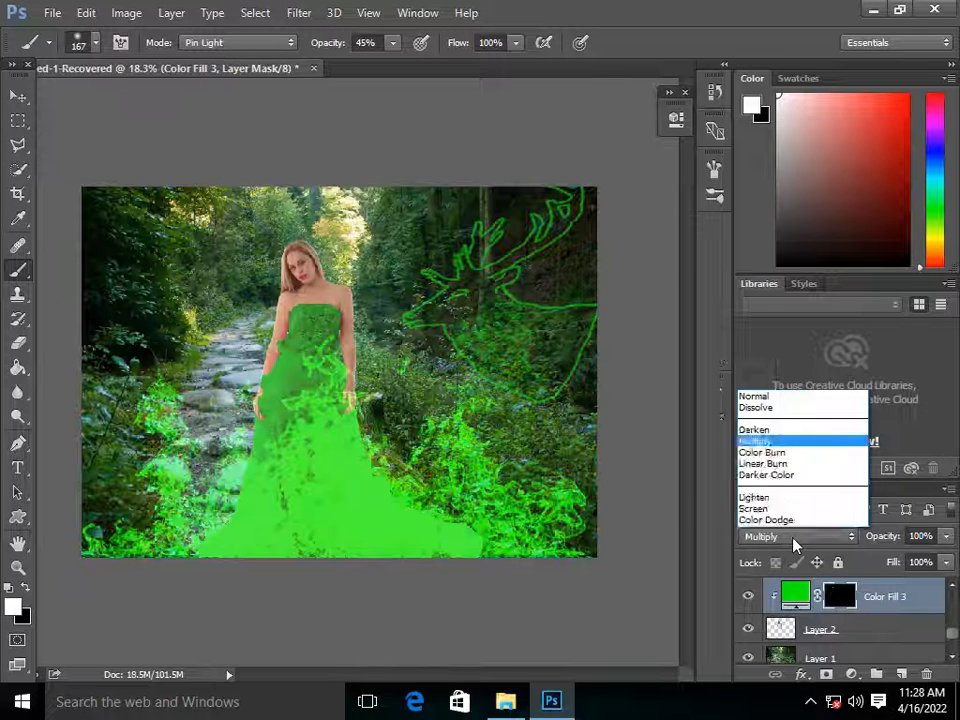
click(801, 307)
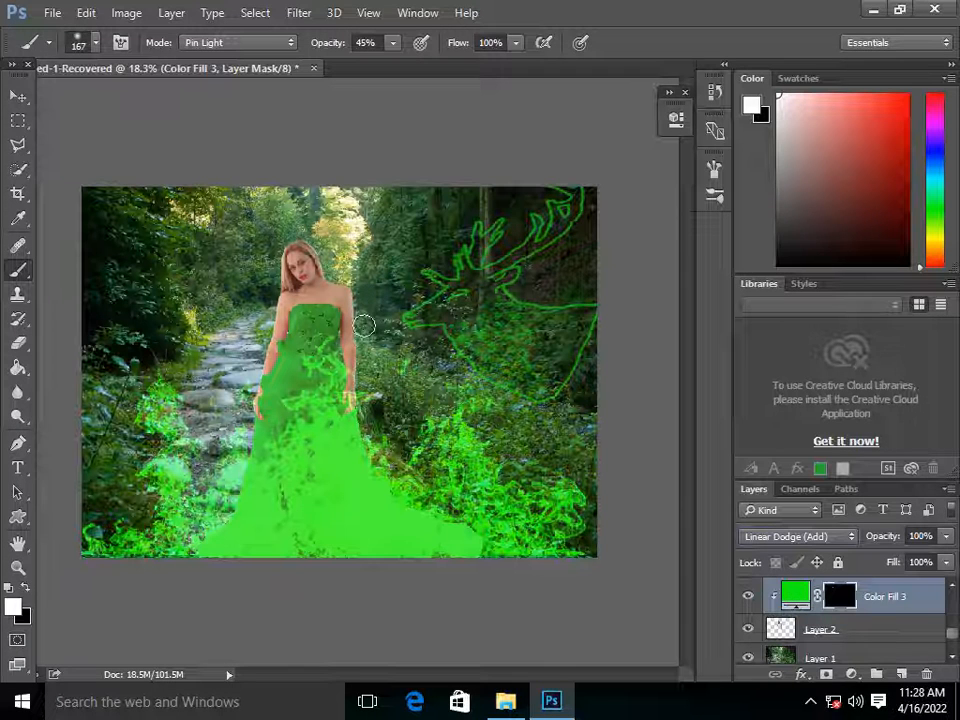
Step: Paint white at 45% opacity on the Color Fill 3 mask over the woman's hair, shoulders and arms to add green light
mouse_move(367, 360)
mouse_down()
mouse_move(367, 406)
mouse_move(364, 274)
mouse_up()
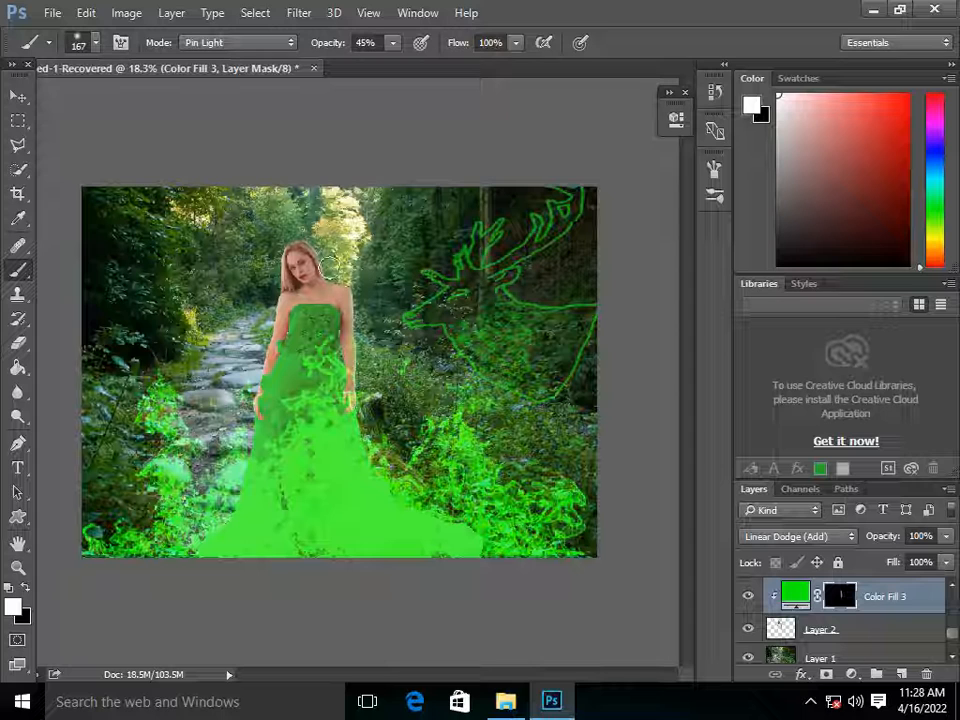
mouse_move(306, 233)
mouse_down()
mouse_move(282, 265)
mouse_move(266, 243)
mouse_move(272, 260)
mouse_up()
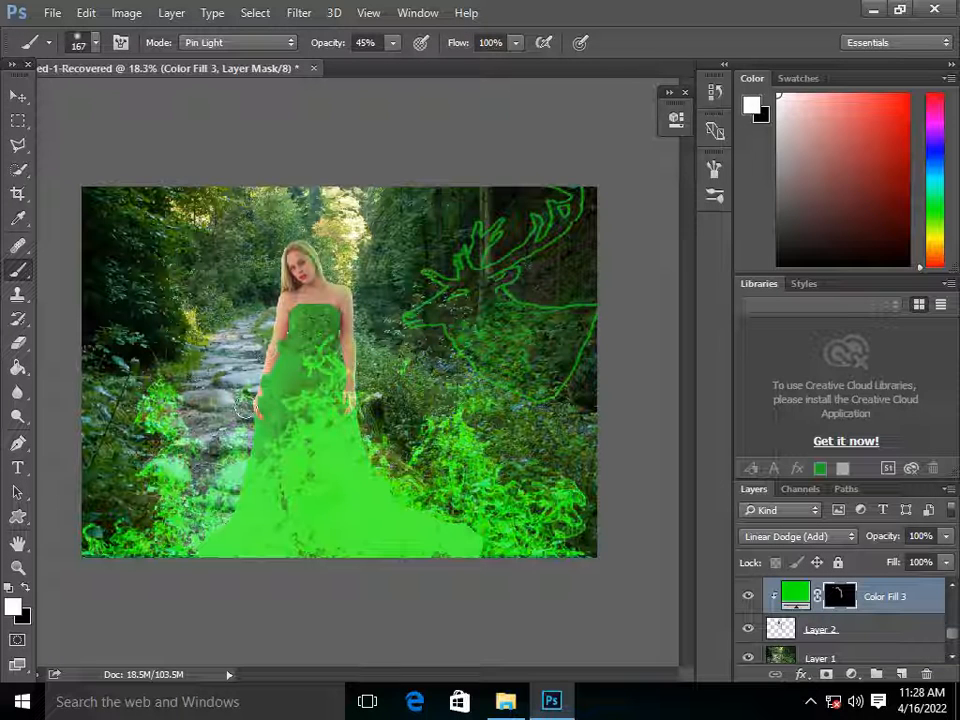
mouse_move(306, 314)
mouse_down()
mouse_move(292, 329)
mouse_move(314, 306)
mouse_move(341, 319)
mouse_up()
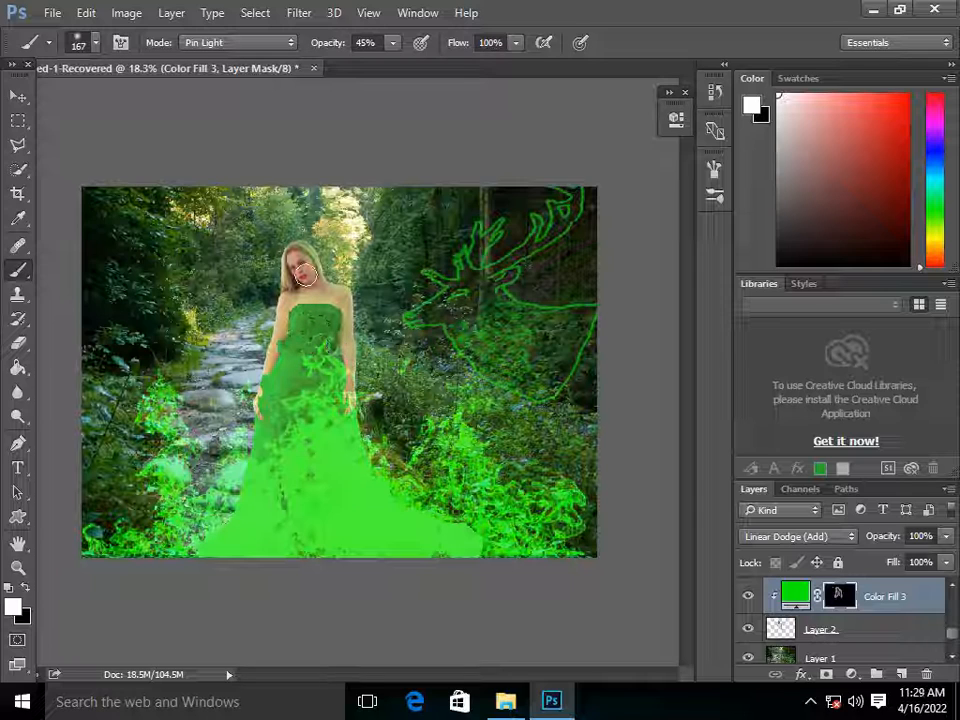
Step: Lower the brush opacity to 14% and softly touch up the green light on the woman's face and upper body in the mask
drag(389, 42, 380, 72)
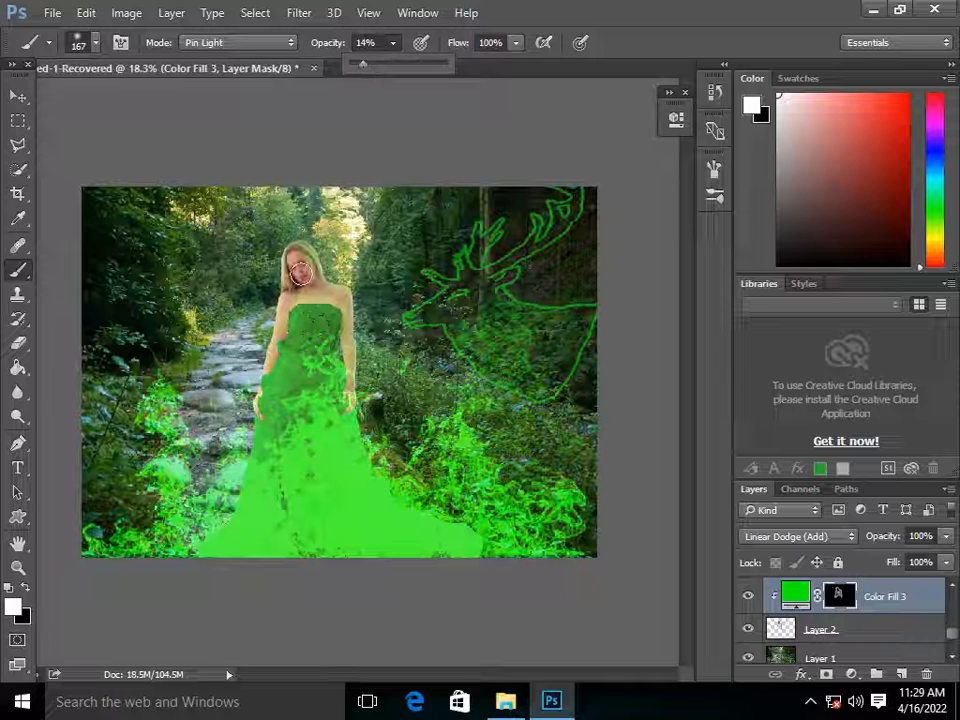
mouse_move(309, 283)
mouse_down()
mouse_move(278, 318)
mouse_move(299, 266)
mouse_move(330, 291)
mouse_up()
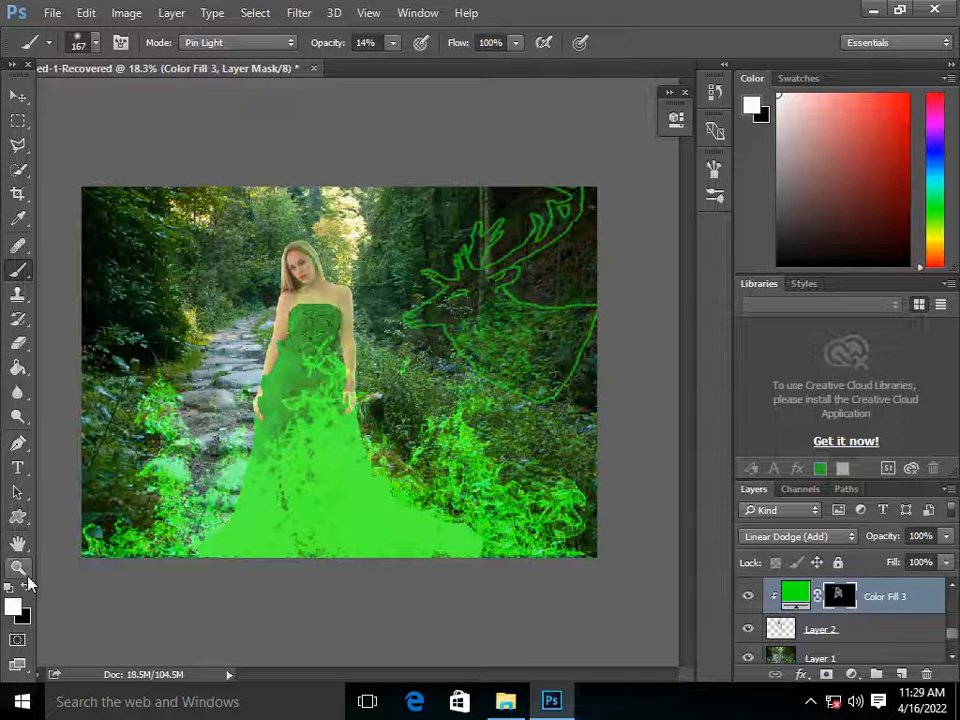
click(22, 566)
click(28, 590)
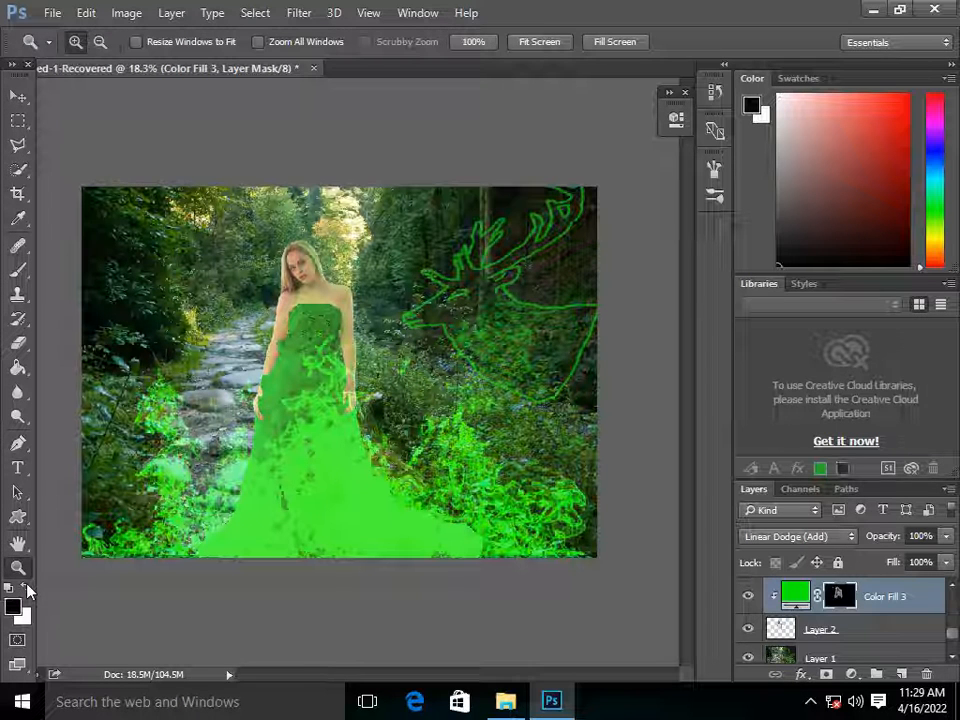
click(18, 270)
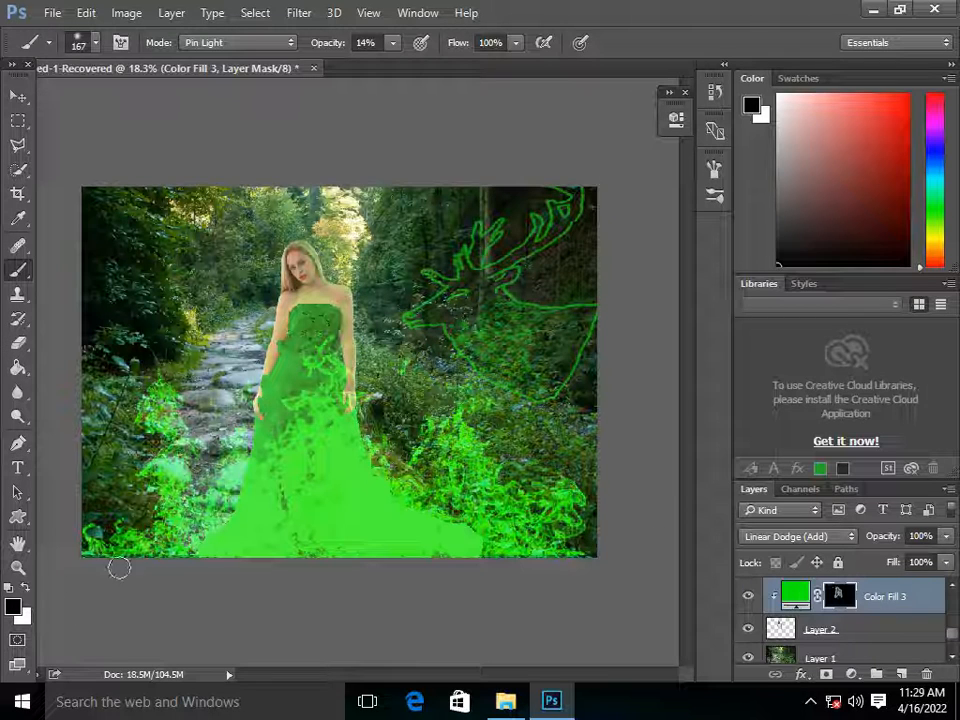
click(26, 592)
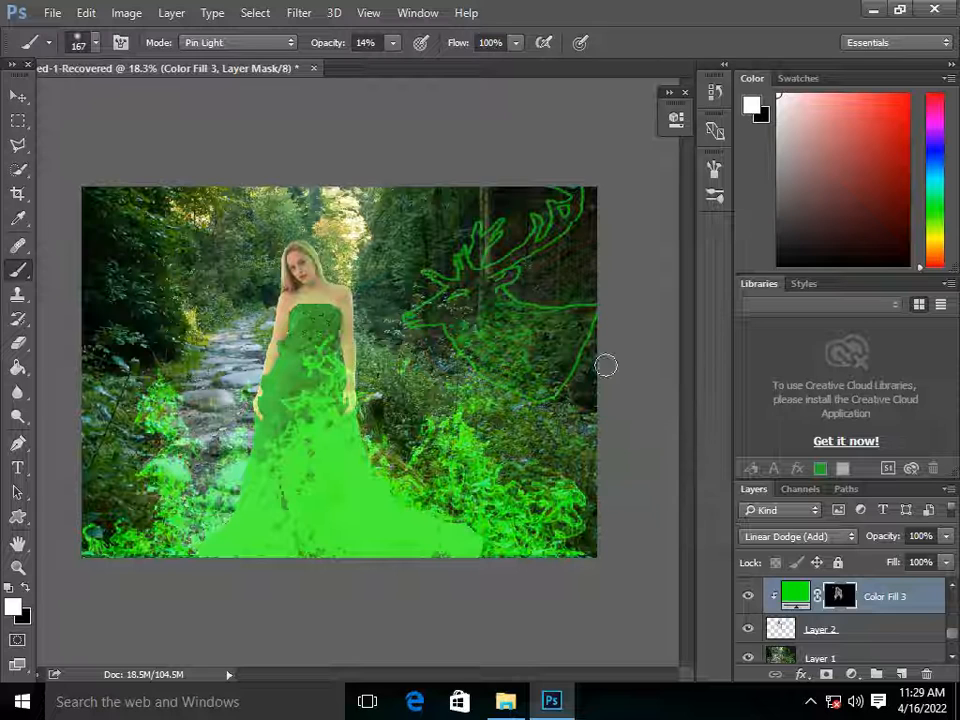
Step: Merge Color Fill 3, Layer 2, Layer 1 and the Background into one layer
click(890, 601)
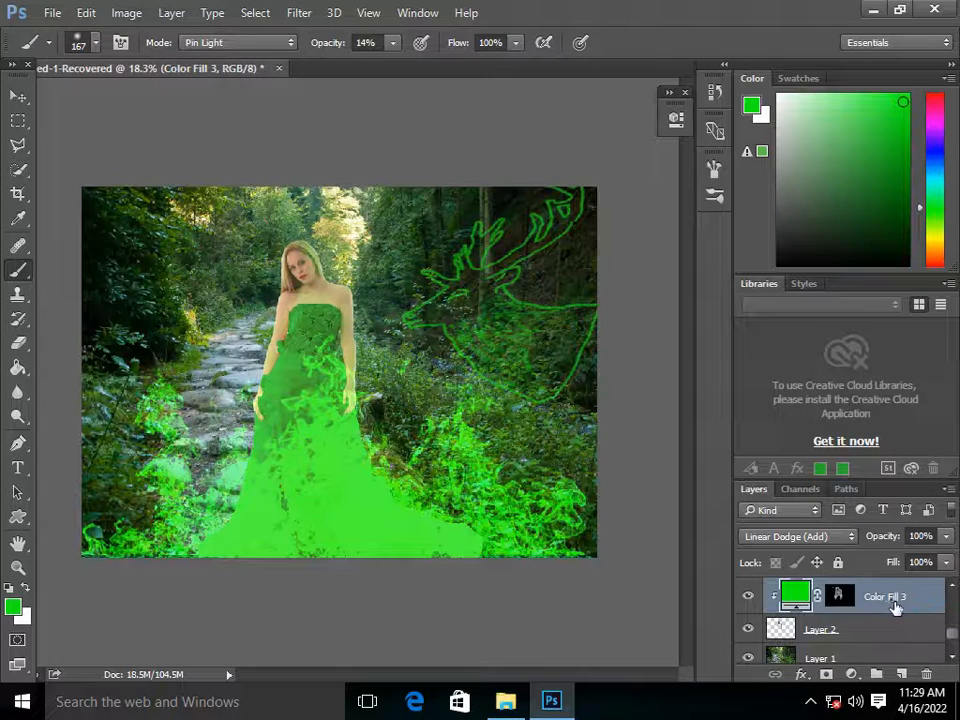
scroll(893, 605, down, 1)
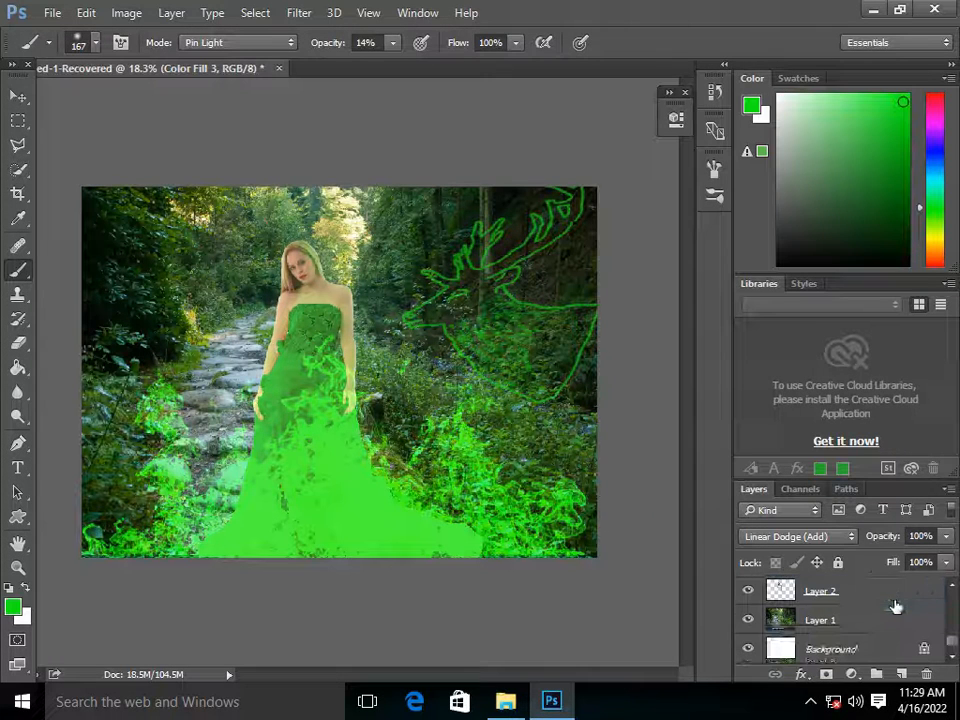
shift+click(858, 649)
right_click(858, 649)
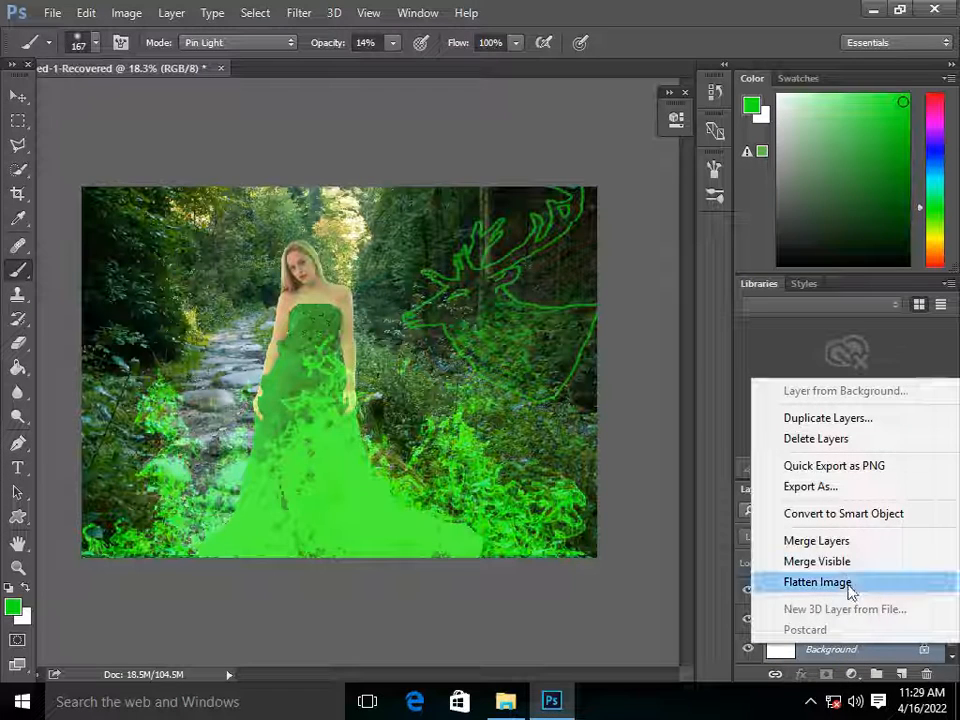
click(830, 541)
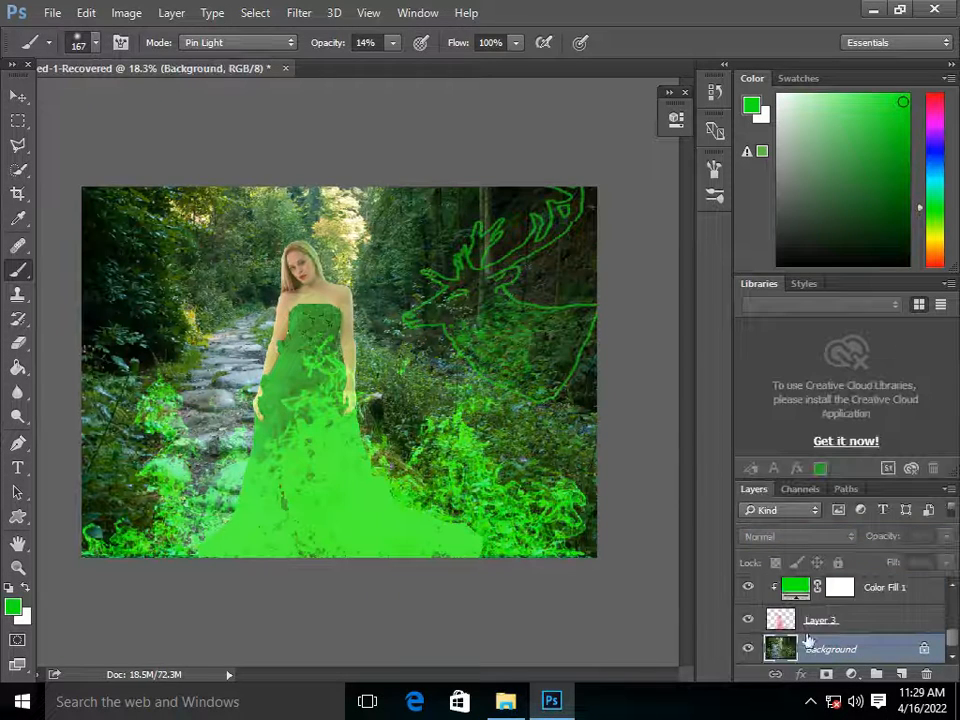
Step: Merge all the remaining layers, from the fire's Color Fill 2 down, into the Background layer
scroll(836, 645, up, 3)
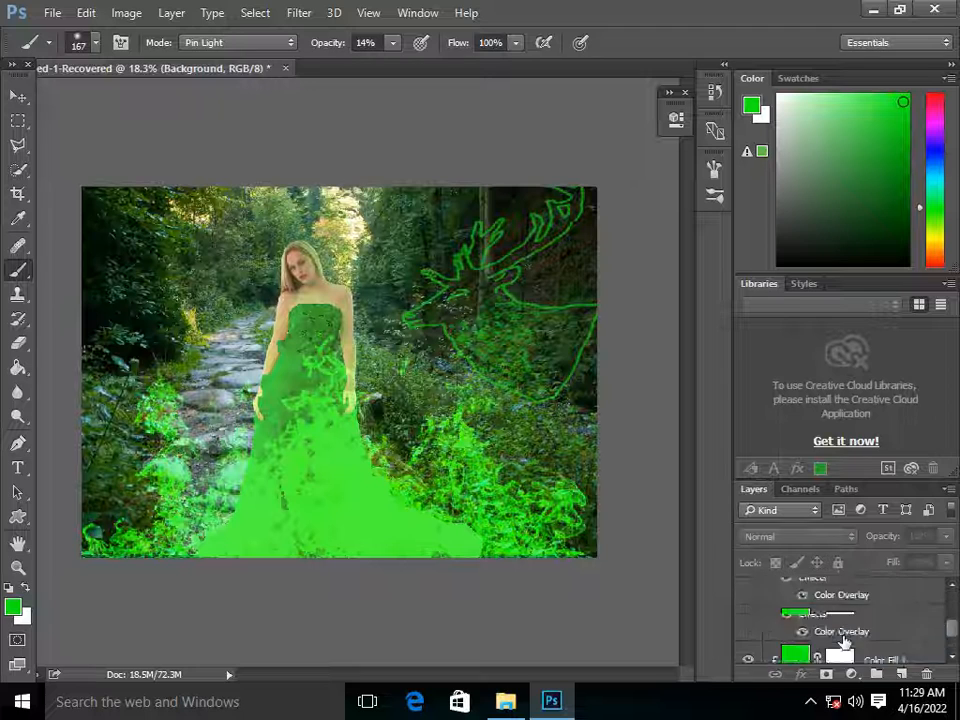
scroll(843, 640, down, 3)
scroll(850, 615, down, 2)
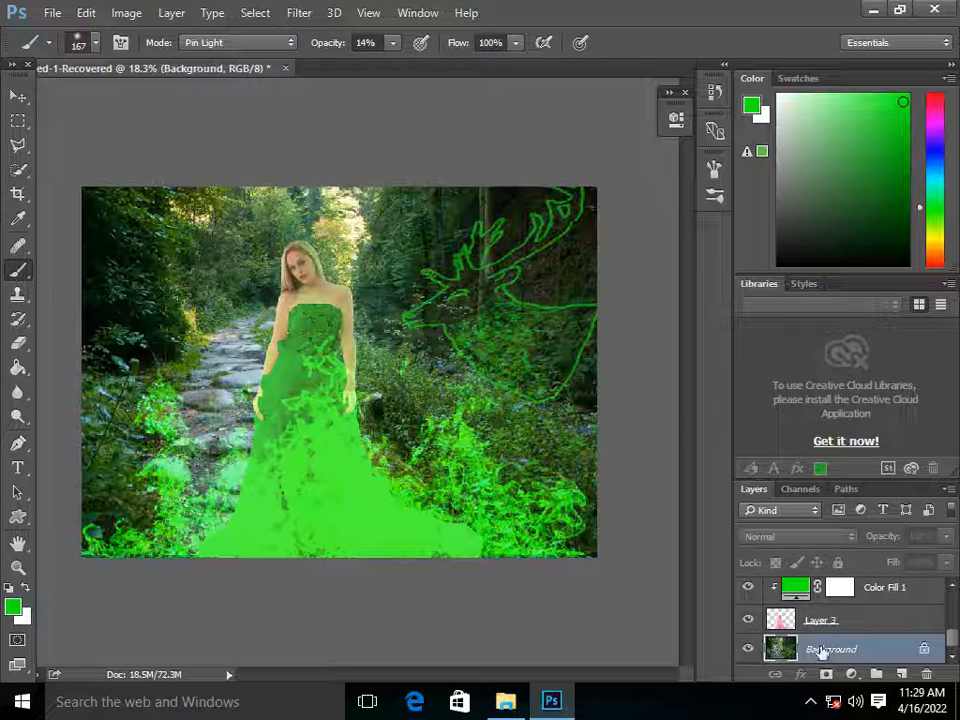
right_click(822, 652)
click(823, 653)
scroll(823, 654, up, 3)
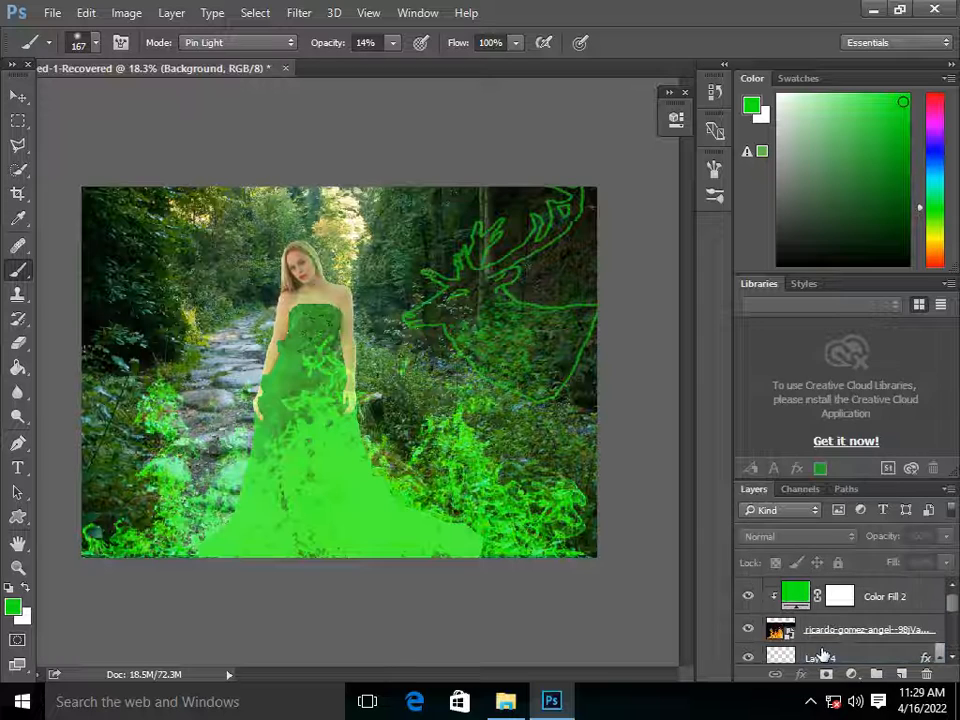
scroll(874, 600, down, 2)
click(857, 617)
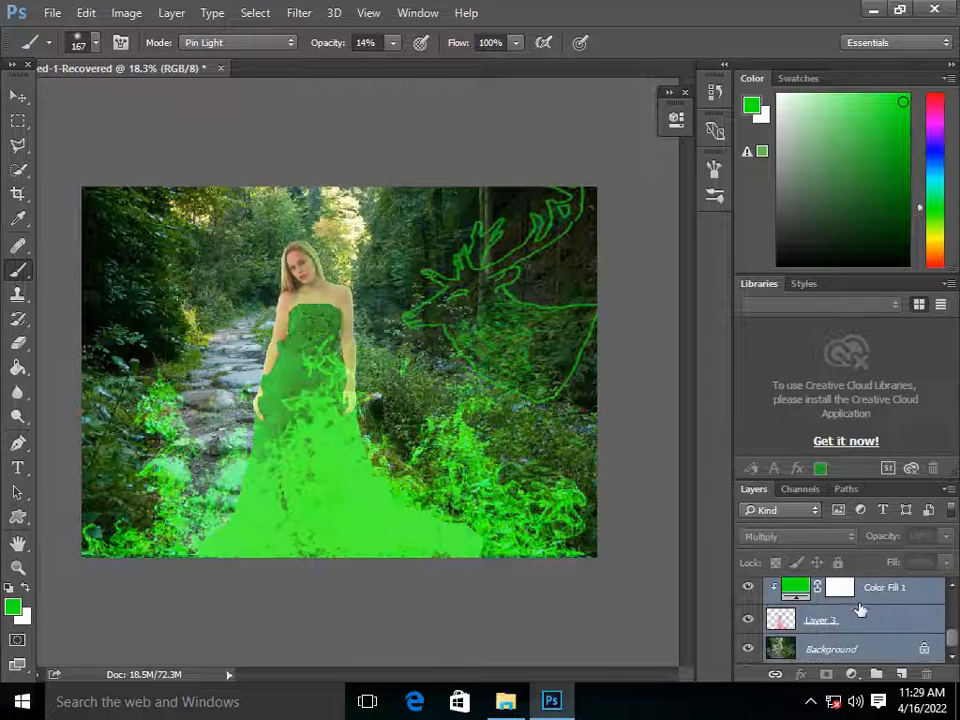
shift+click(864, 647)
right_click(864, 647)
click(838, 545)
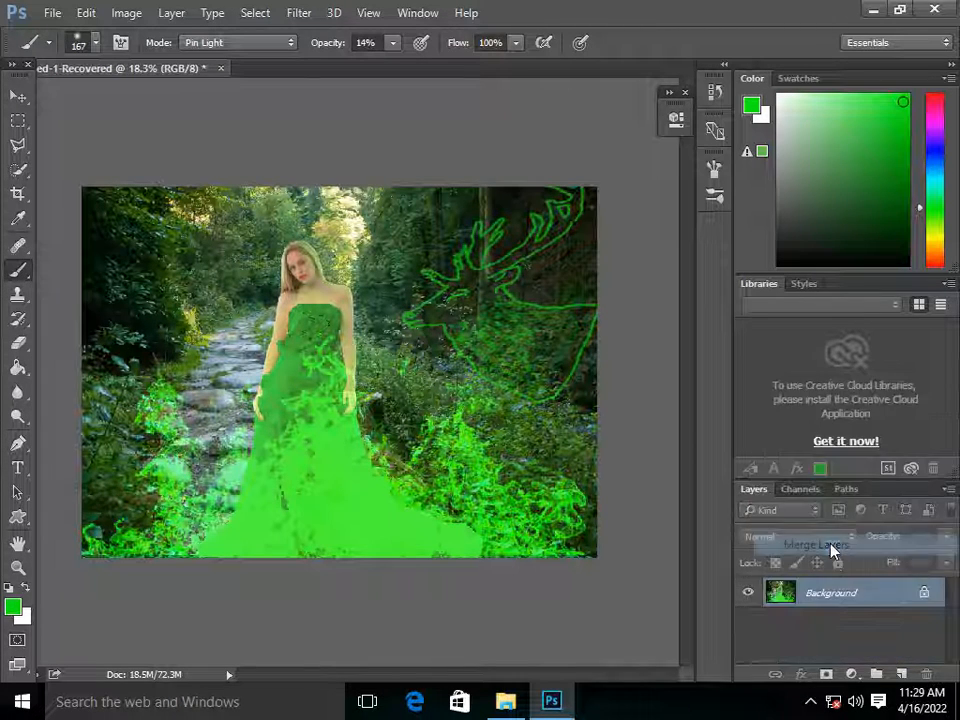
Step: Apply the Camera Raw Filter to the merged image with Temperature +24, Tint -48 and Exposure -0.30
click(303, 13)
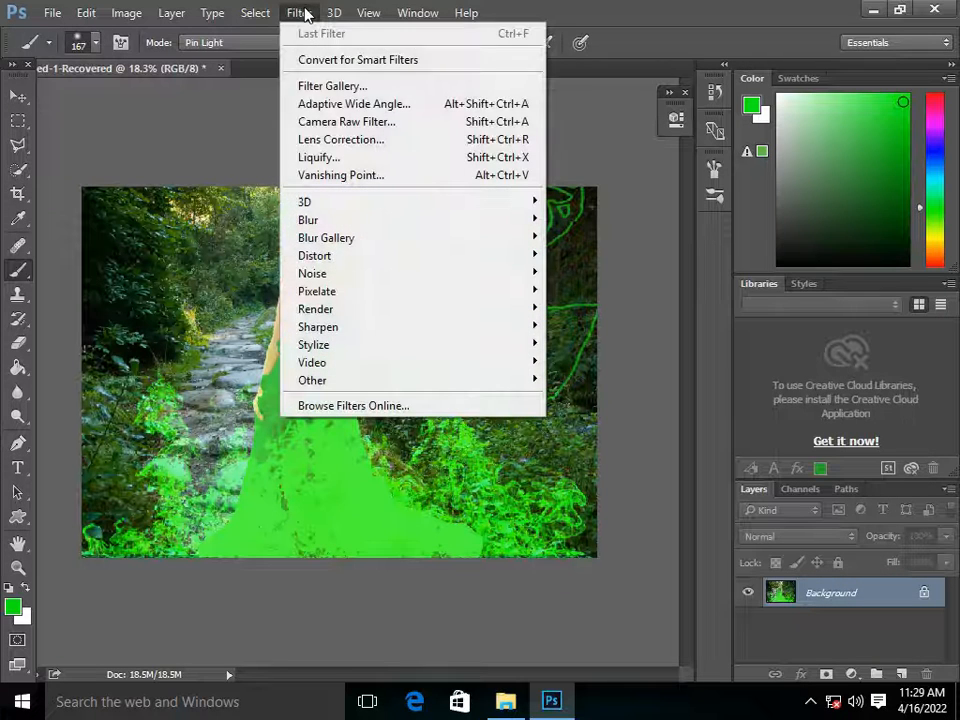
click(360, 122)
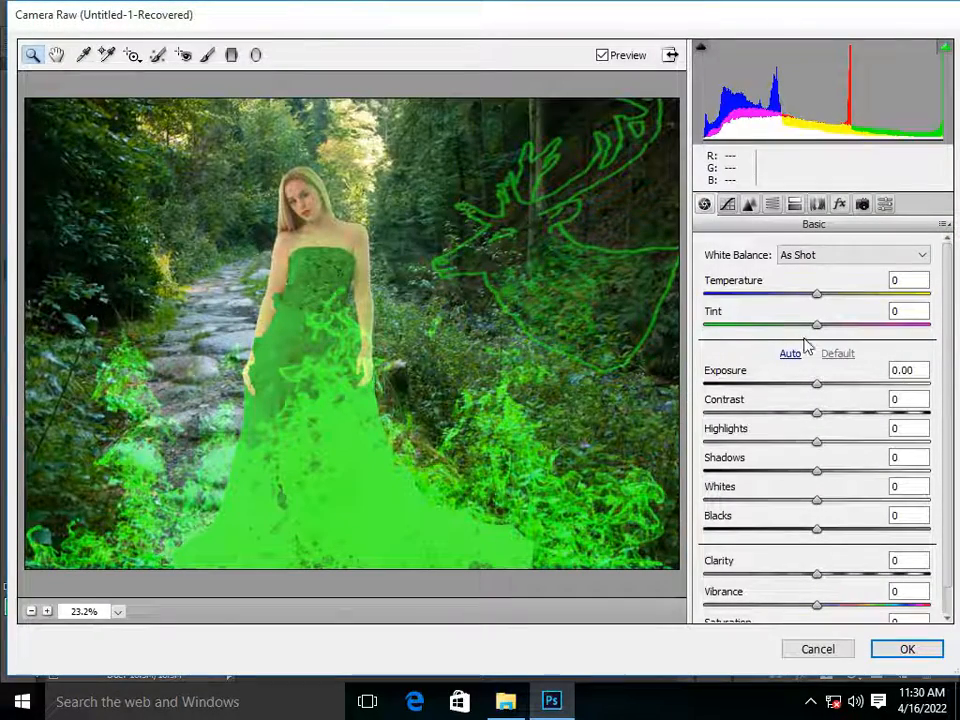
drag(821, 329, 768, 330)
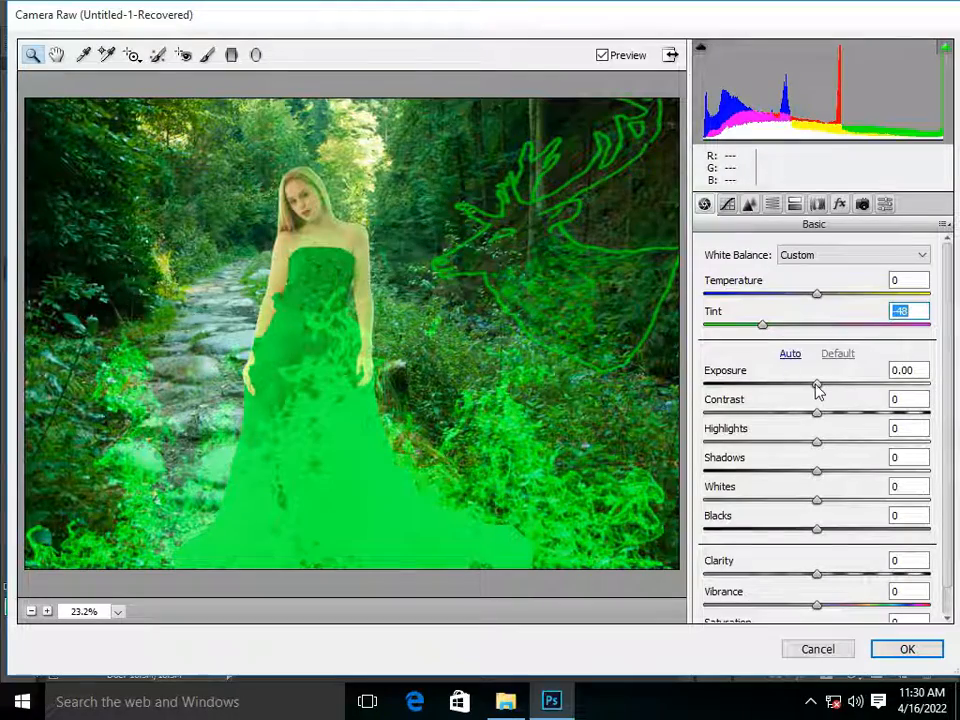
mouse_move(816, 386)
mouse_down()
mouse_move(798, 389)
mouse_move(811, 388)
mouse_up()
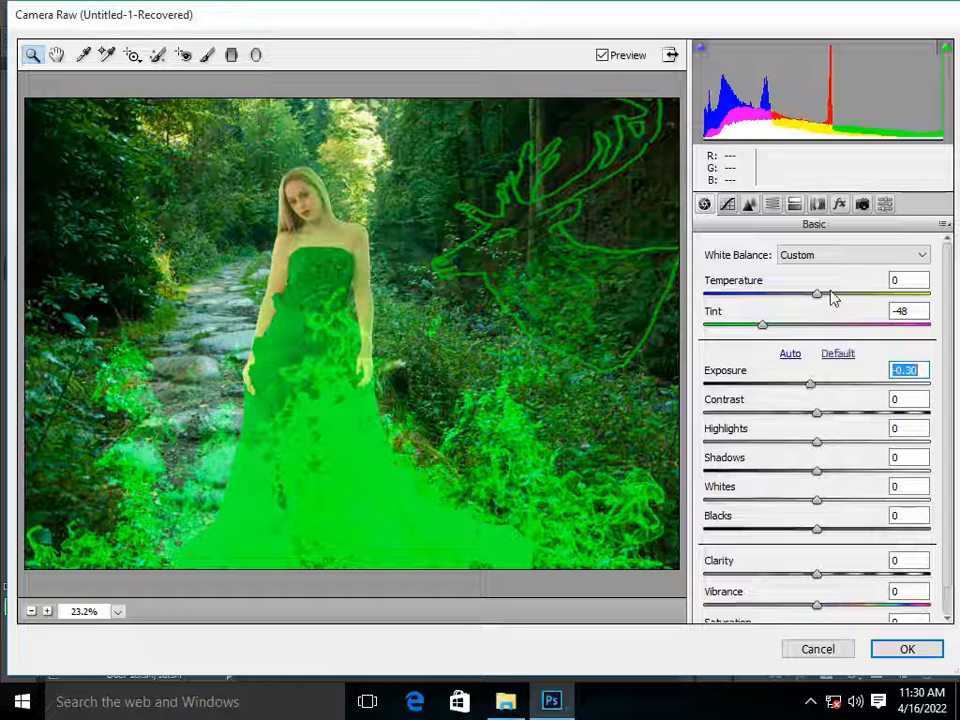
drag(818, 297, 845, 297)
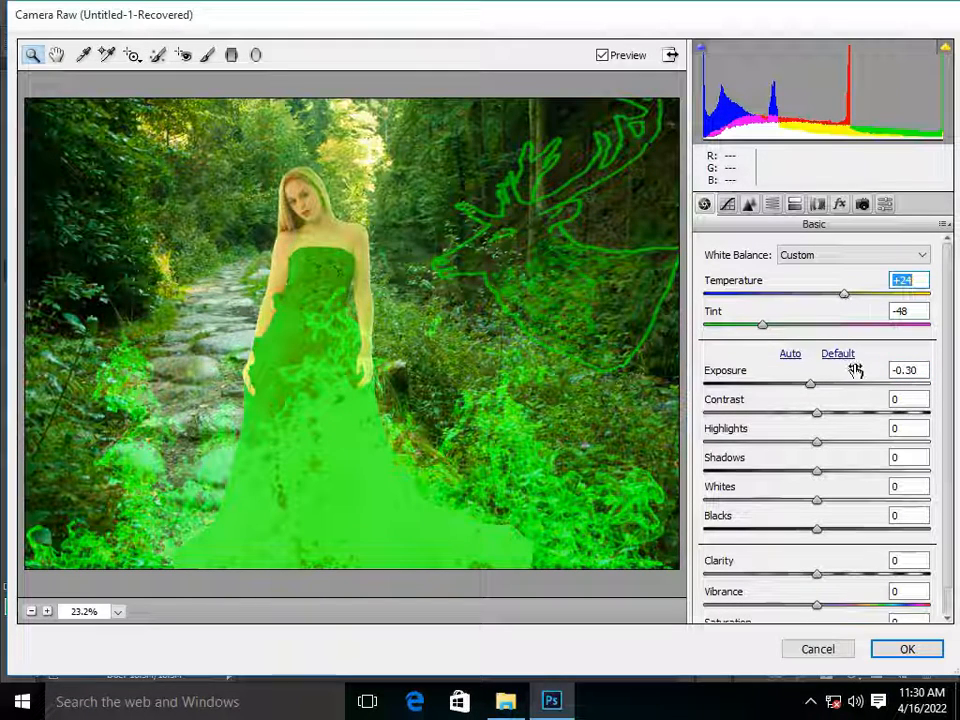
click(900, 655)
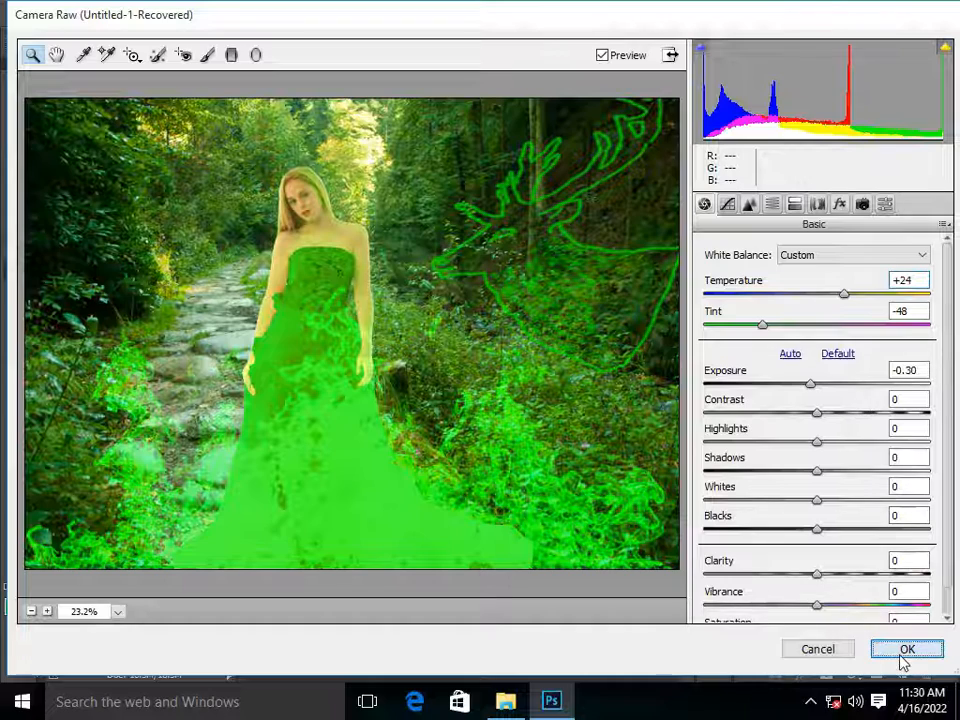